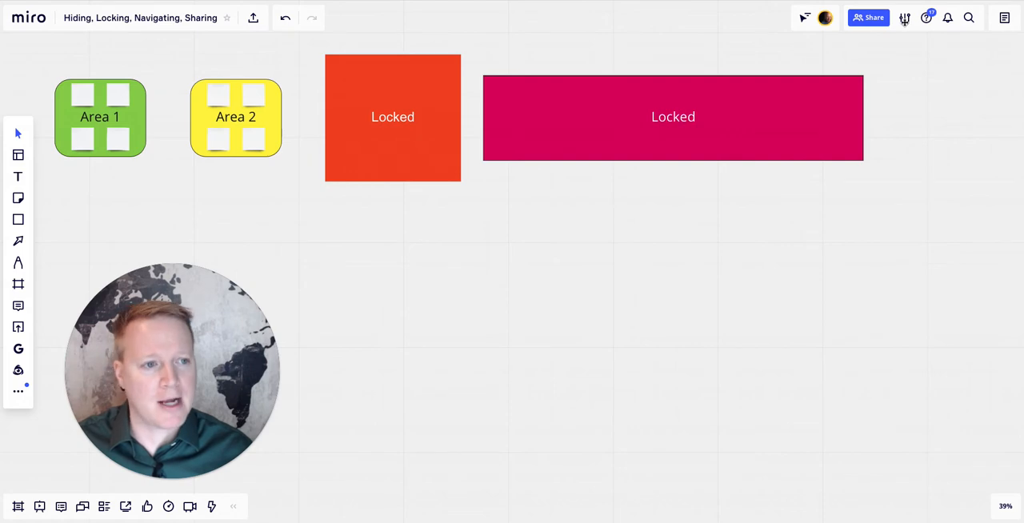
# - Compare the Mouse and Trackpad modes for board navigation and apply Trackpad
pyautogui.click(905, 20)
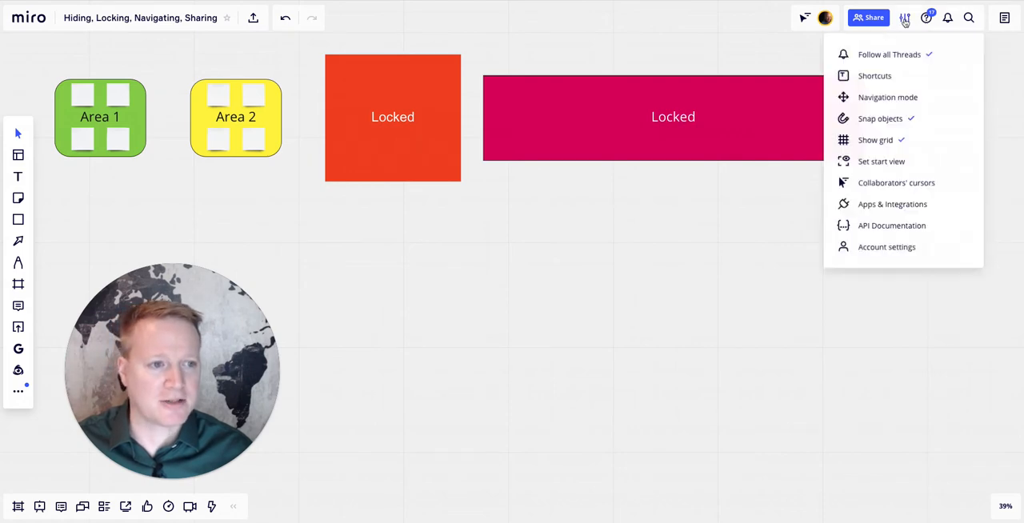
pyautogui.click(904, 94)
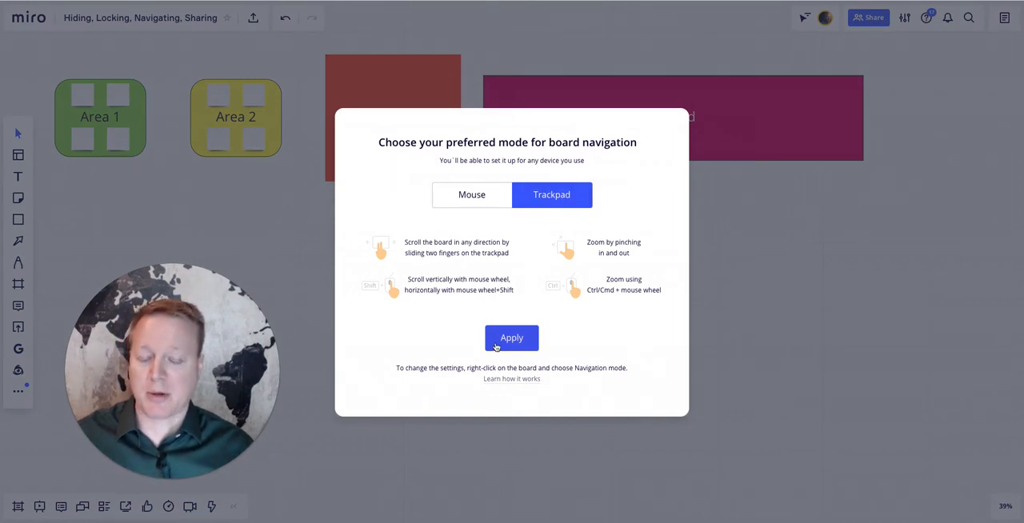
pyautogui.click(483, 204)
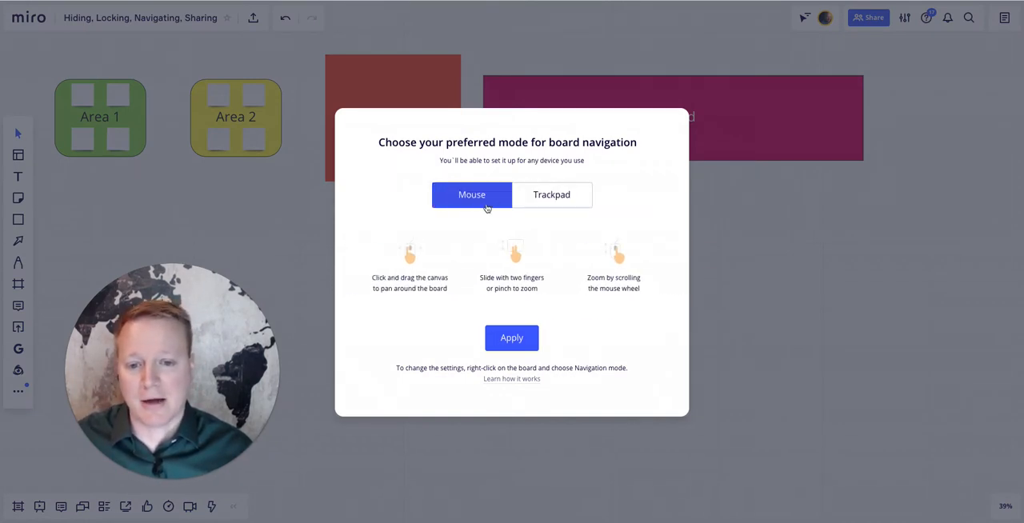
pyautogui.click(529, 205)
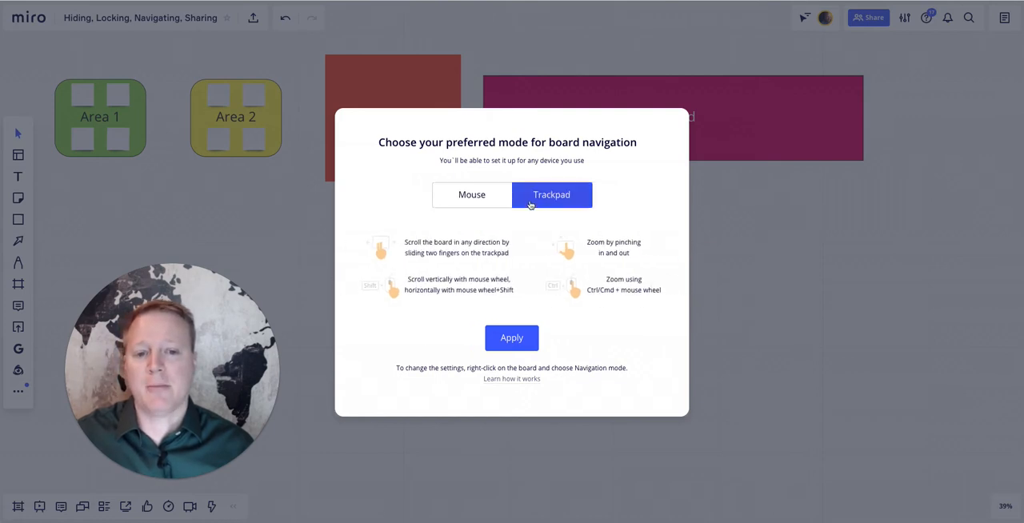
pyautogui.click(511, 338)
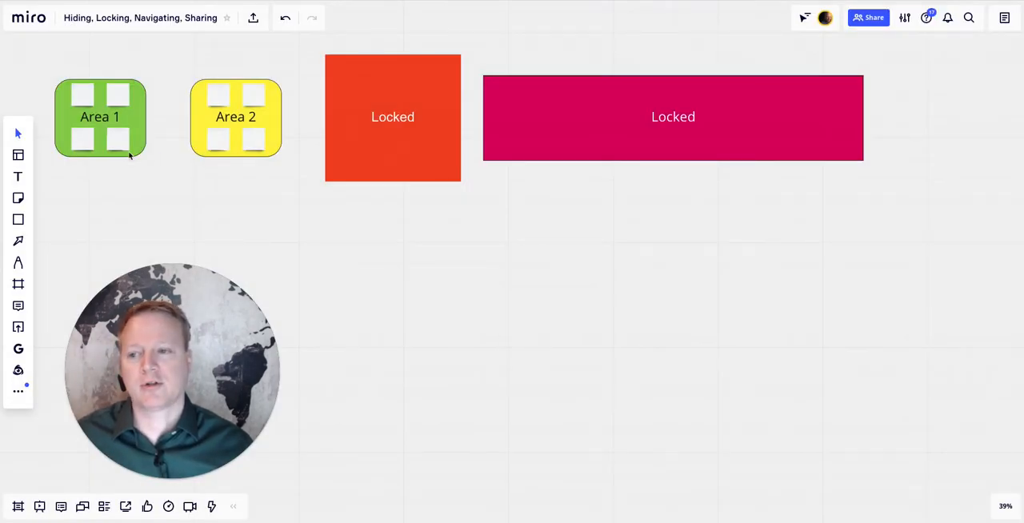
pyautogui.click(18, 133)
pyautogui.click(17, 133)
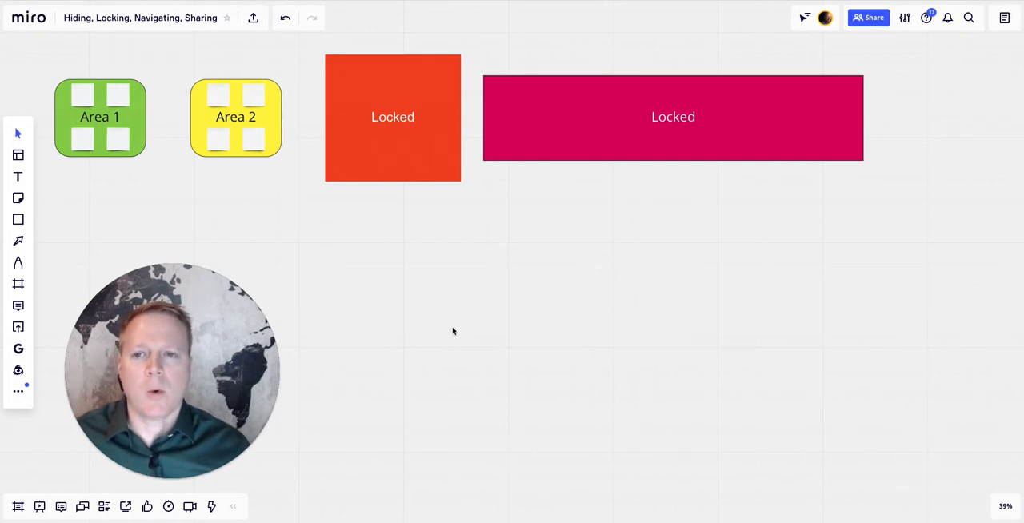
# - Show the board's minimap, try zooming in and out one level, and hide the minimap again
pyautogui.moveTo(1004, 509)
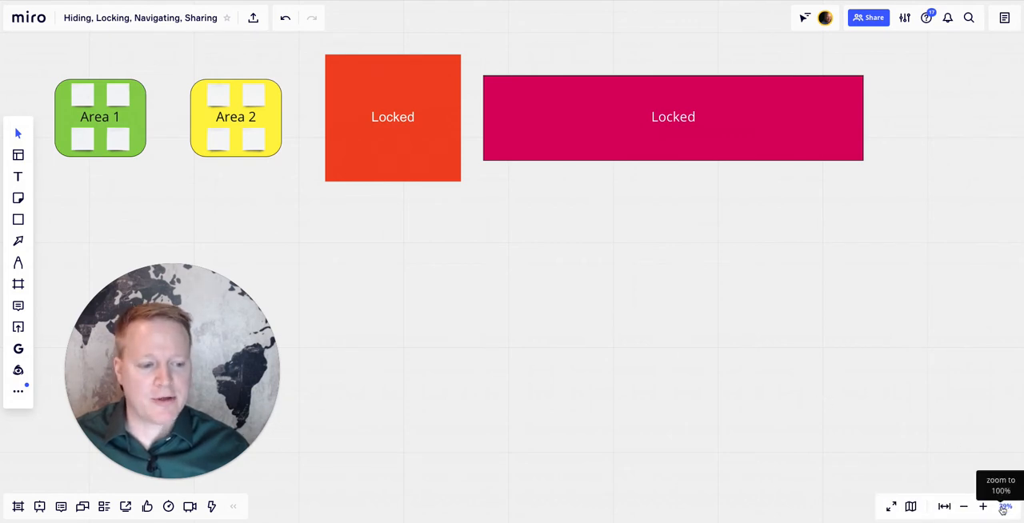
pyautogui.click(909, 506)
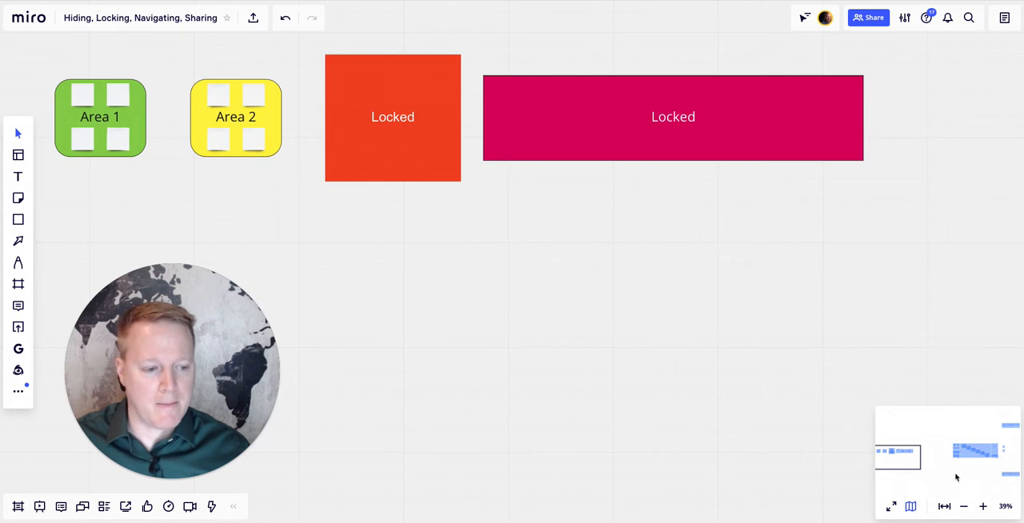
pyautogui.click(982, 506)
pyautogui.click(963, 506)
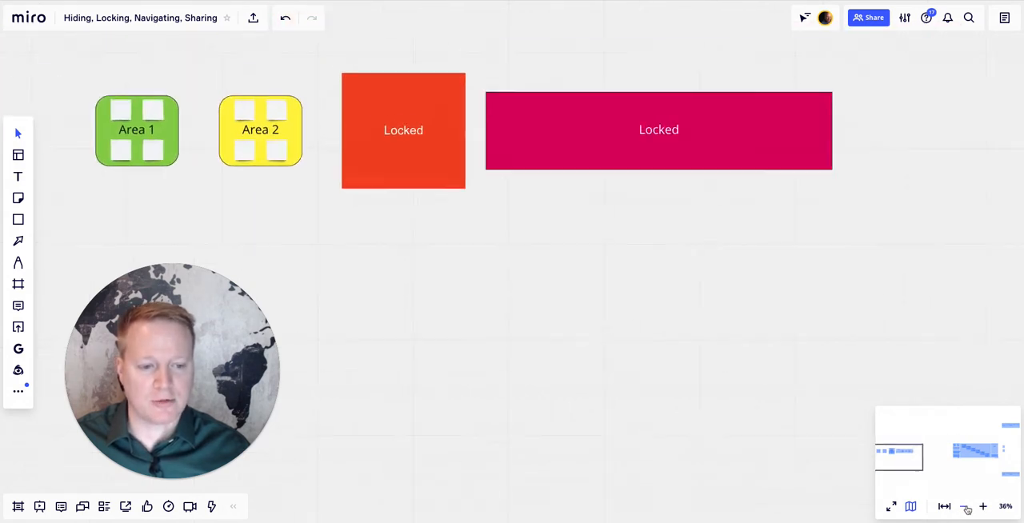
pyautogui.click(910, 506)
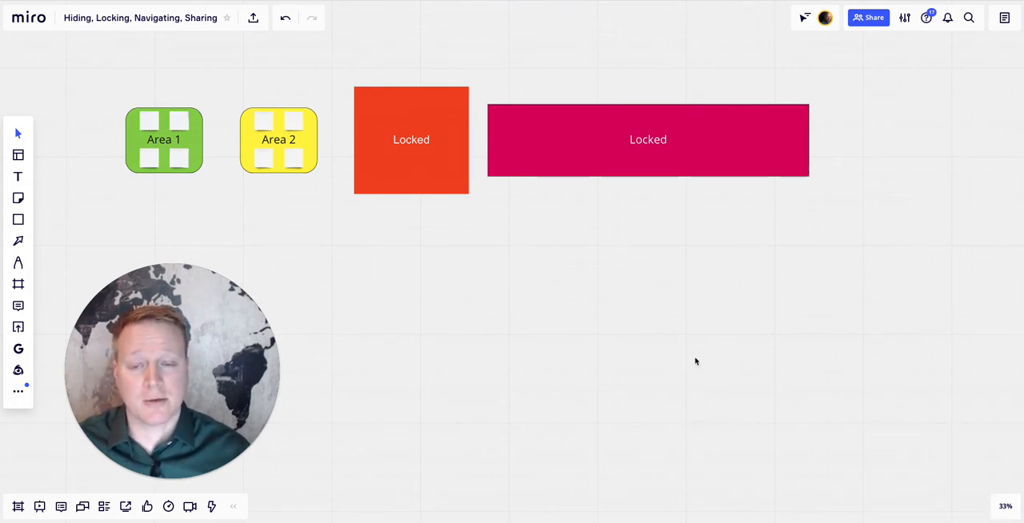
# - Examine the whole board, including the distant frames and diagram, and return to the Area 1, Area 2 and Locked shapes
pyautogui.scroll(-3, 691, 369)
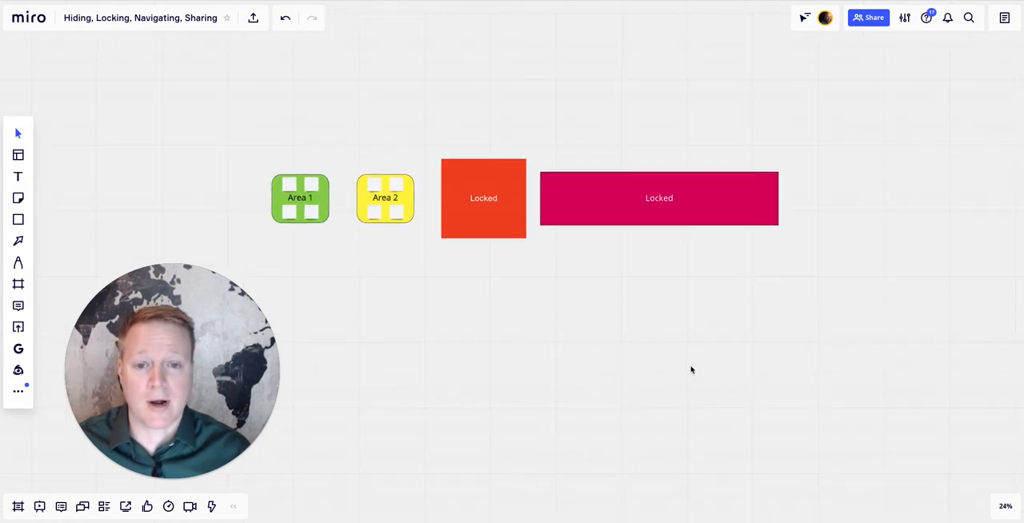
pyautogui.scroll(-5, 691, 368)
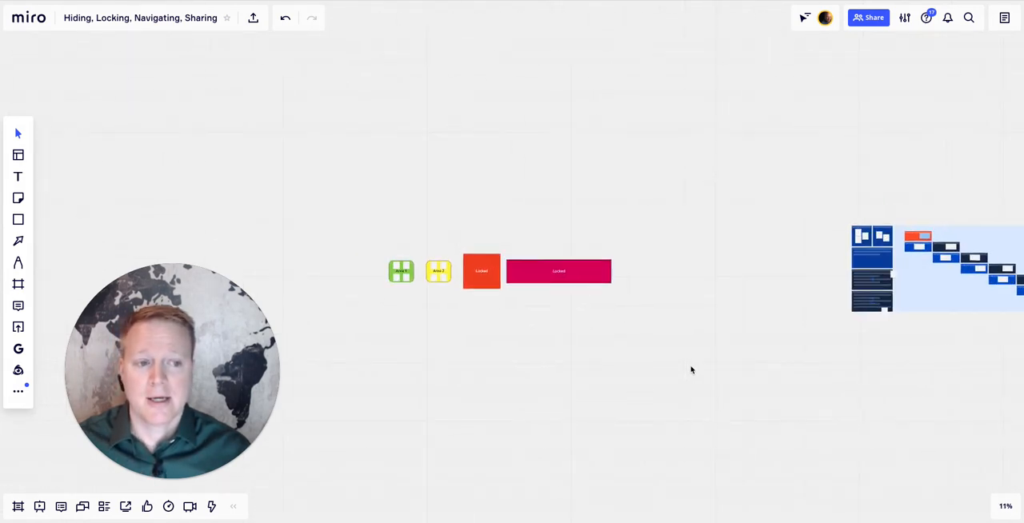
pyautogui.hscroll(10, 690, 369)
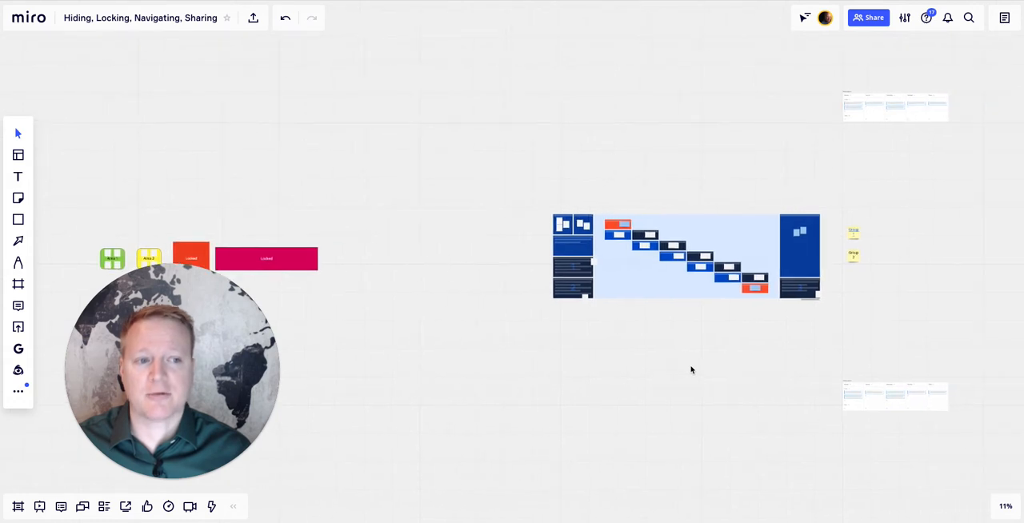
pyautogui.hscroll(-10, 691, 369)
pyautogui.scroll(4, 691, 370)
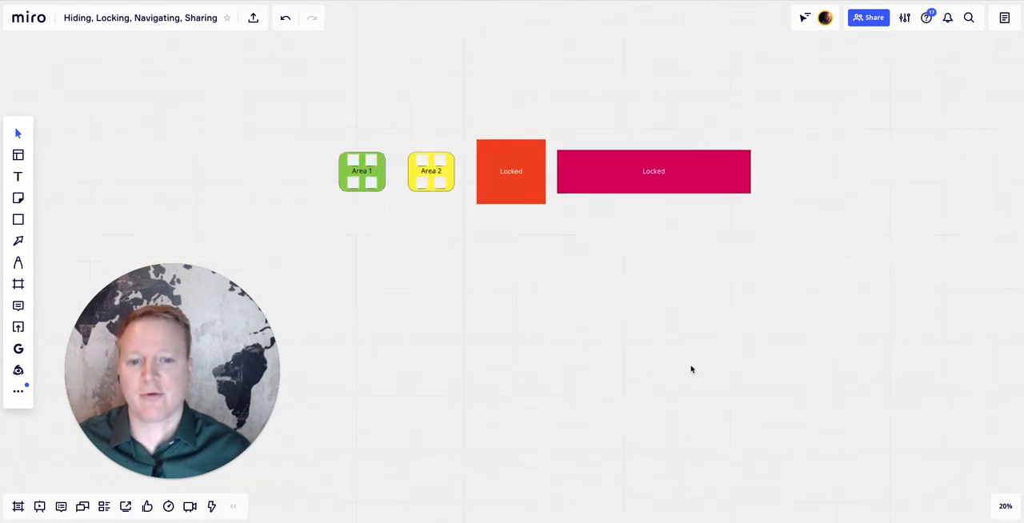
pyautogui.scroll(3, 691, 369)
pyautogui.scroll(3, 690, 369)
pyautogui.hscroll(2, 691, 369)
pyautogui.hscroll(-2, 691, 369)
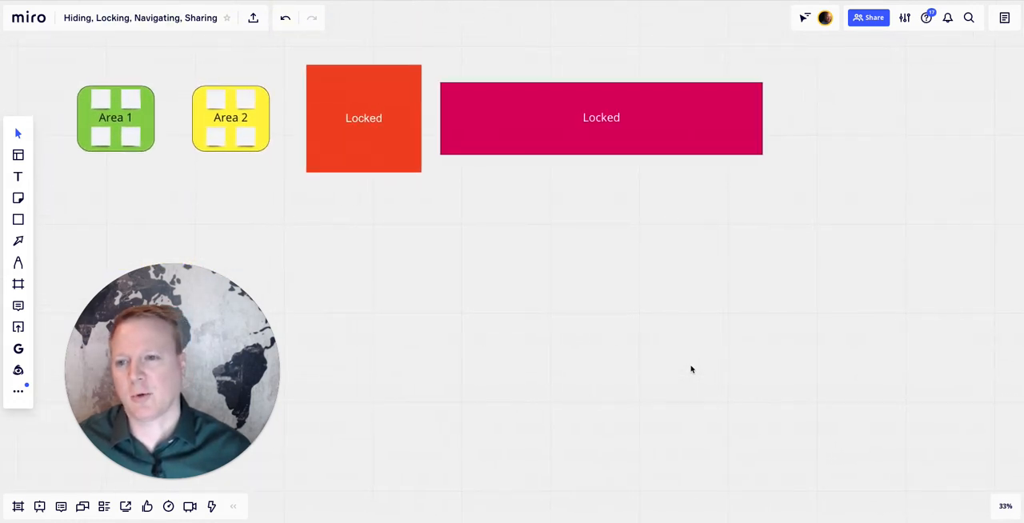
pyautogui.hscroll(-1, 691, 369)
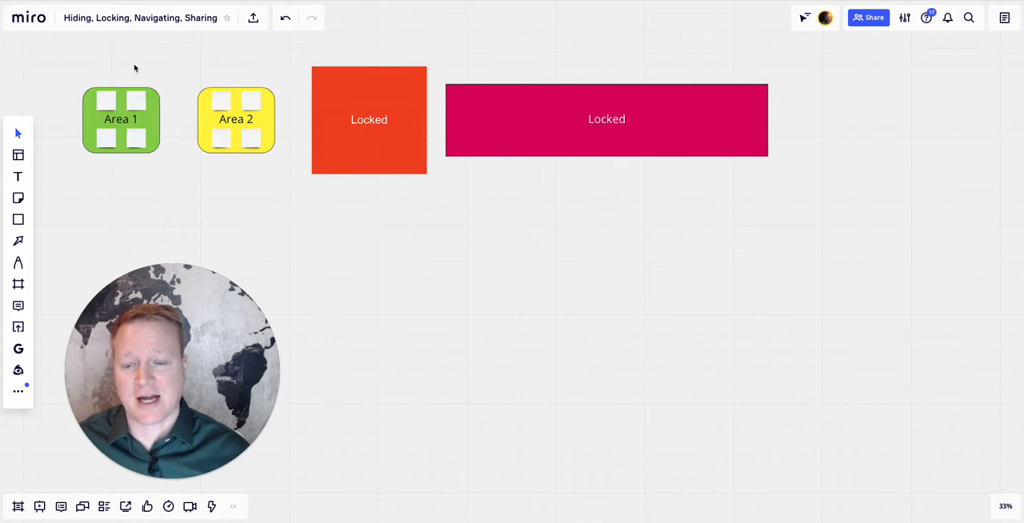
# - Inspect the lock options of the red Locked square and deselect it
pyautogui.click(418, 115)
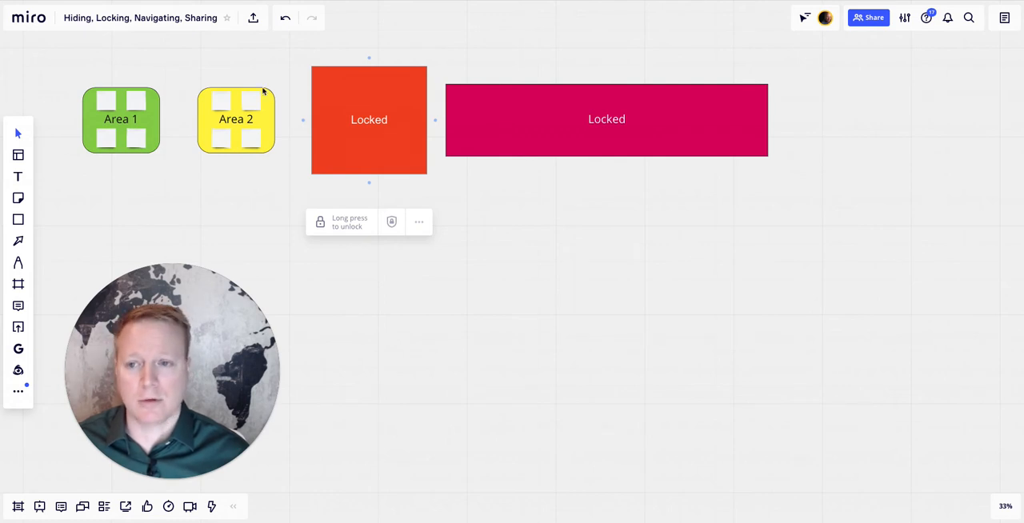
pyautogui.click(267, 174)
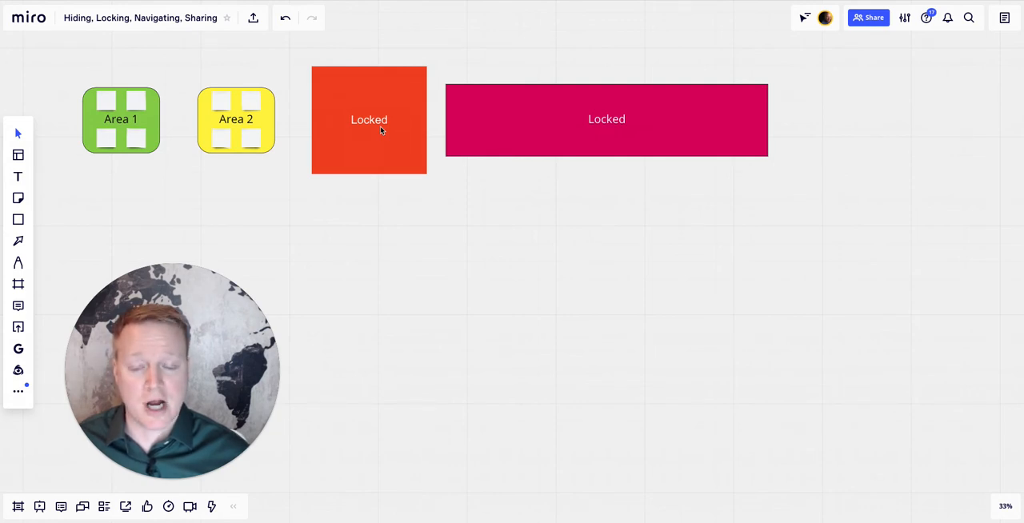
# - Frame the green Area 1 shape with its four sticky notes and set the current view as the board's start view
pyautogui.scroll(5, 381, 129)
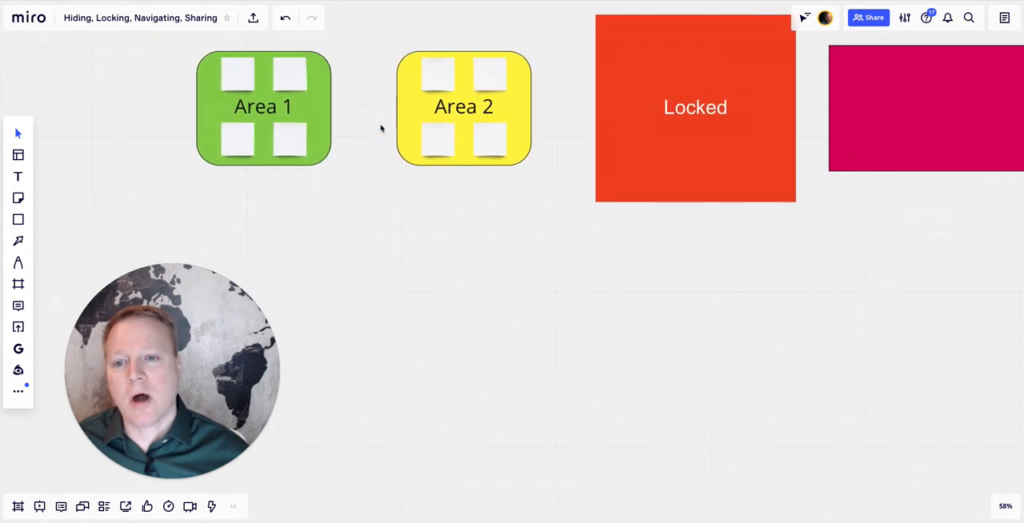
pyautogui.scroll(5, 380, 129)
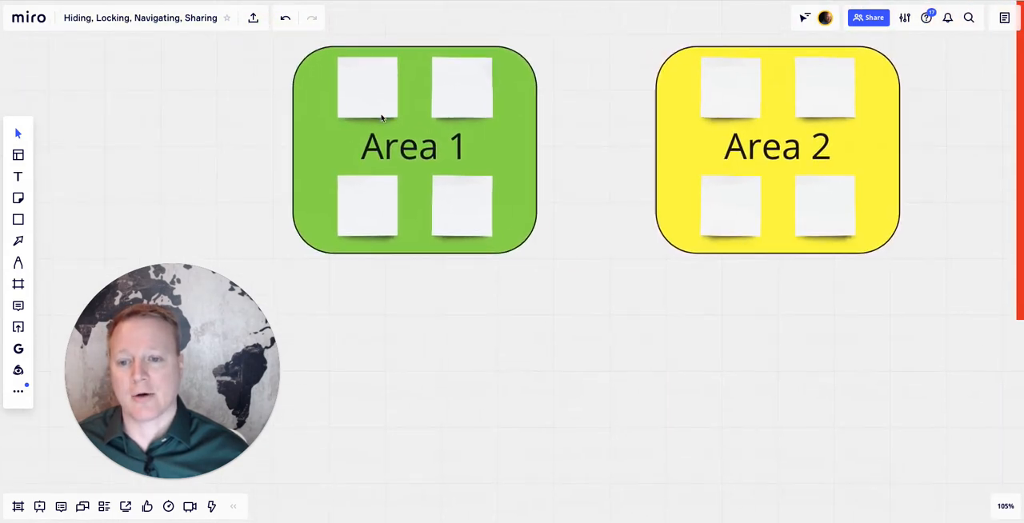
pyautogui.scroll(5, 380, 116)
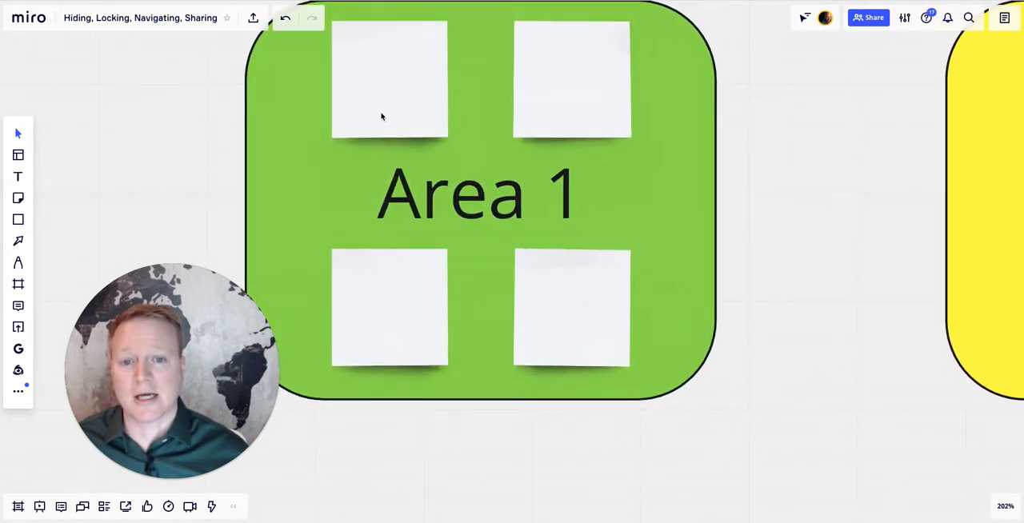
pyautogui.scroll(-1, 381, 117)
pyautogui.hscroll(-3, 381, 117)
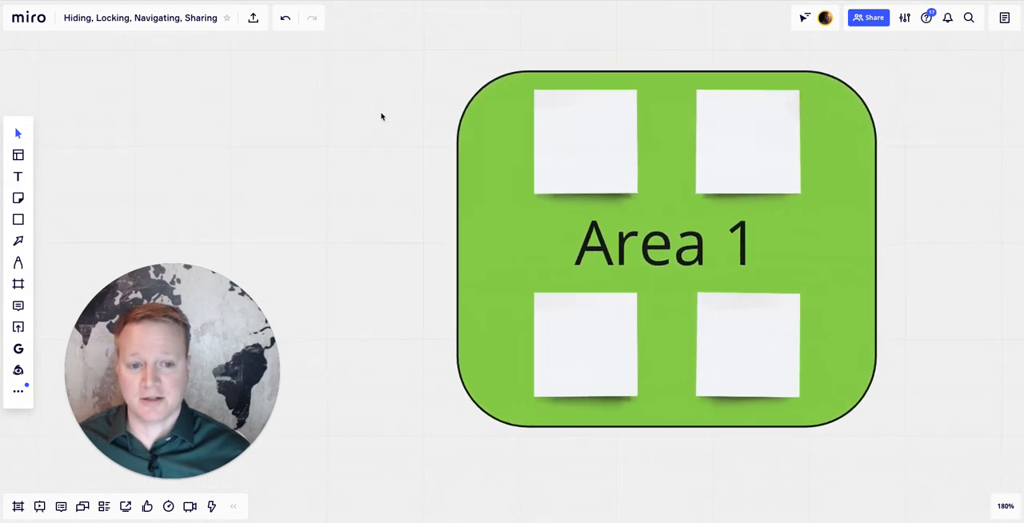
pyautogui.hscroll(-1, 380, 117)
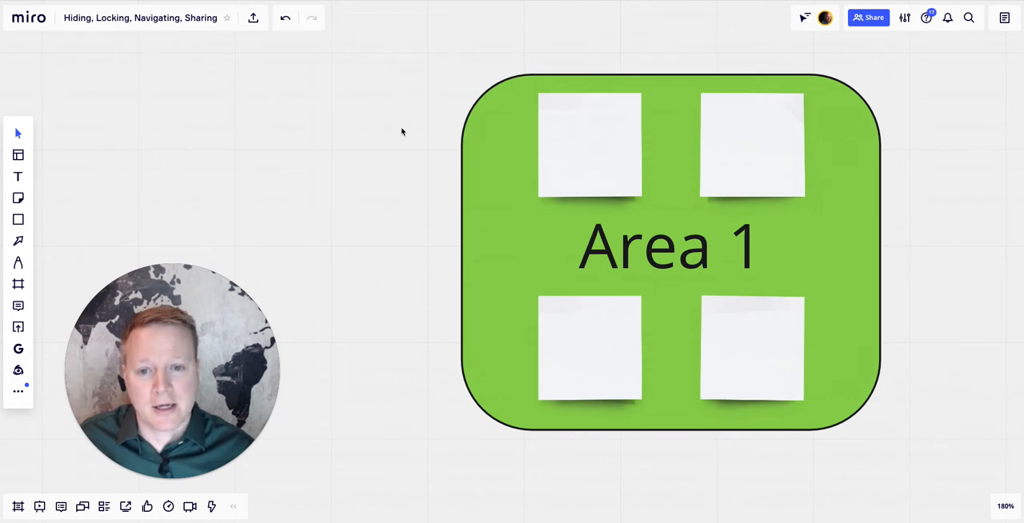
pyautogui.rightClick(402, 131)
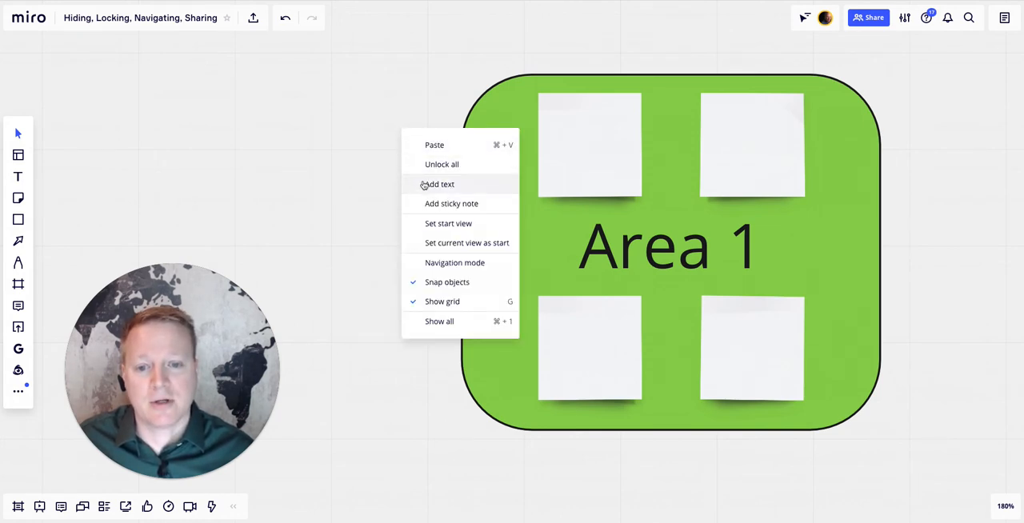
pyautogui.click(429, 242)
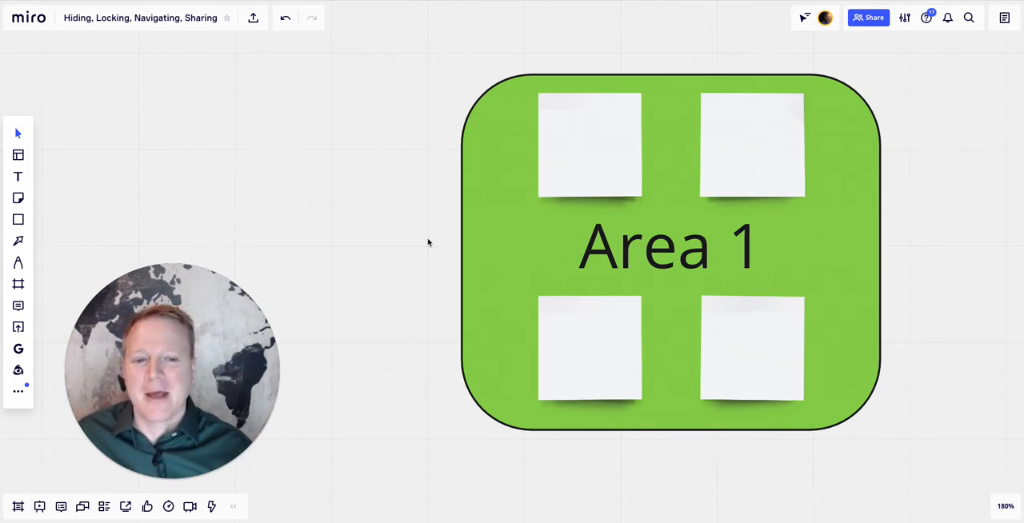
# - Enter "adf" on the upper-left sticky note in Area 1 and "type" on the upper-left sticky note in Area 2
pyautogui.scroll(-5, 427, 243)
pyautogui.hscroll(5, 427, 243)
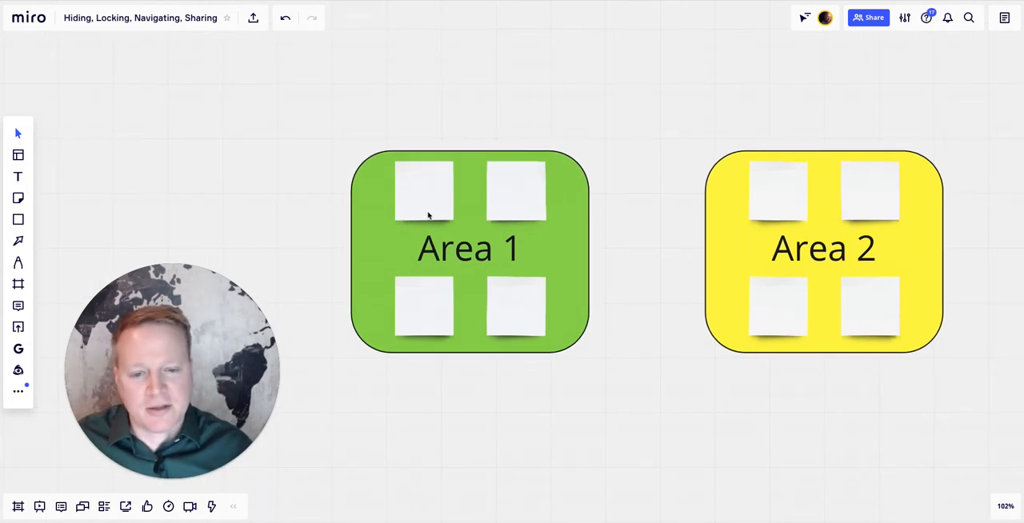
pyautogui.moveTo(428, 206); pyautogui.dragTo(427, 206)
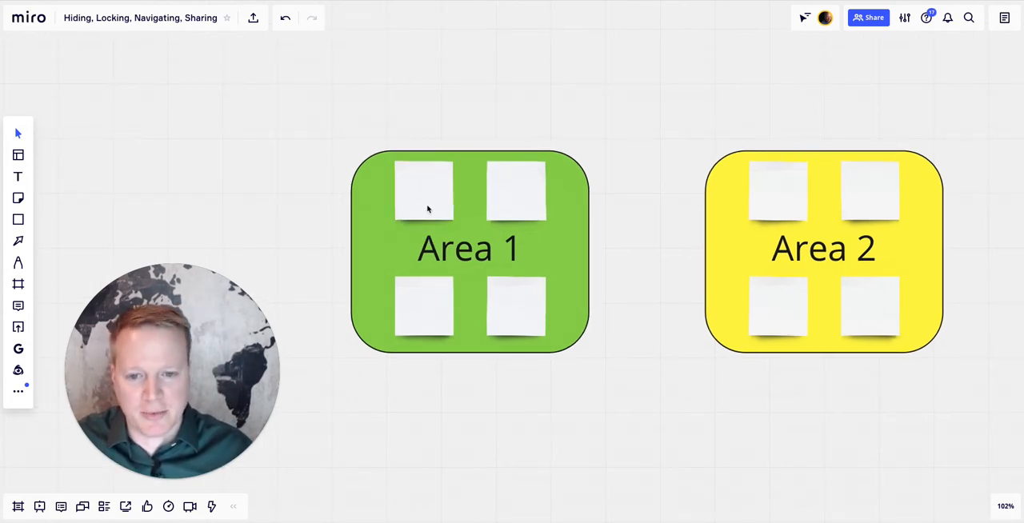
pyautogui.click(427, 209)
pyautogui.write('adf')
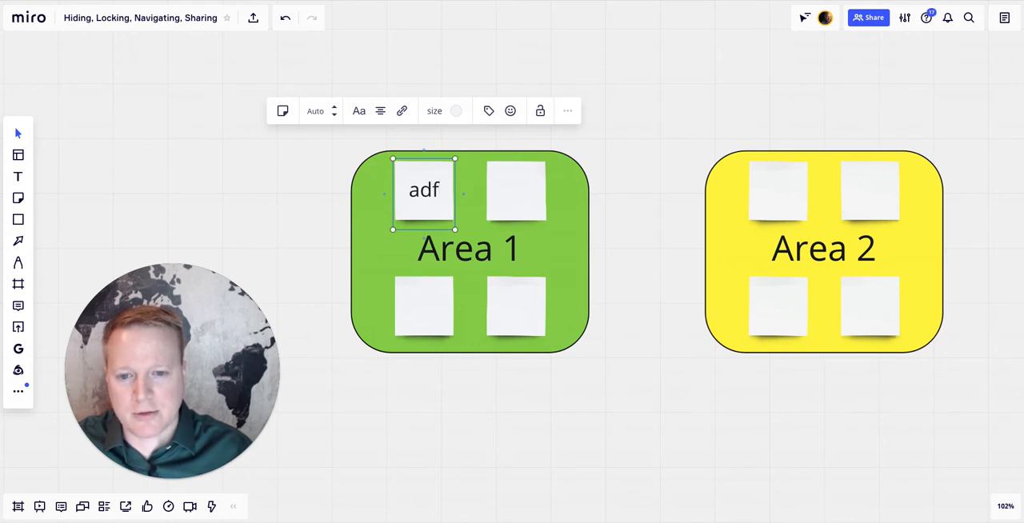
pyautogui.click(518, 196)
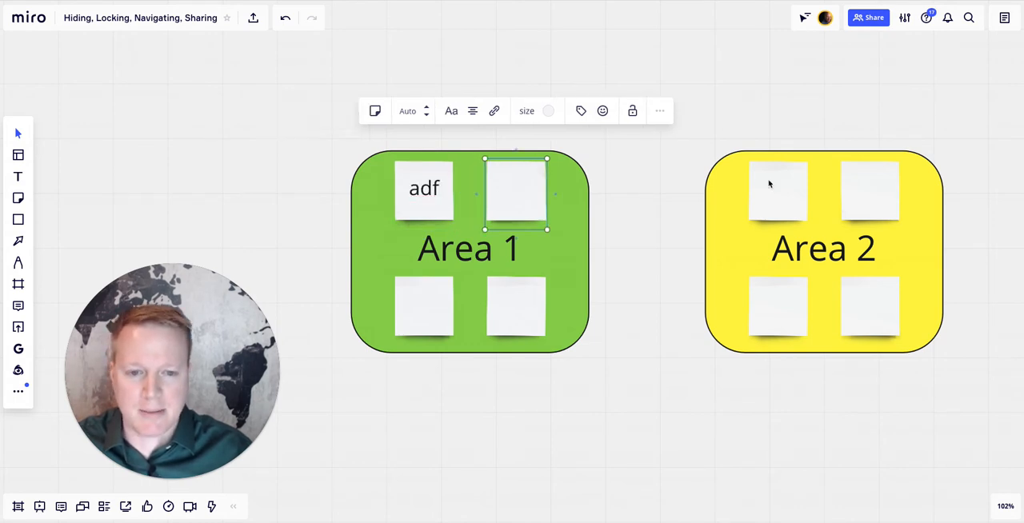
pyautogui.click(768, 185)
pyautogui.write('type')
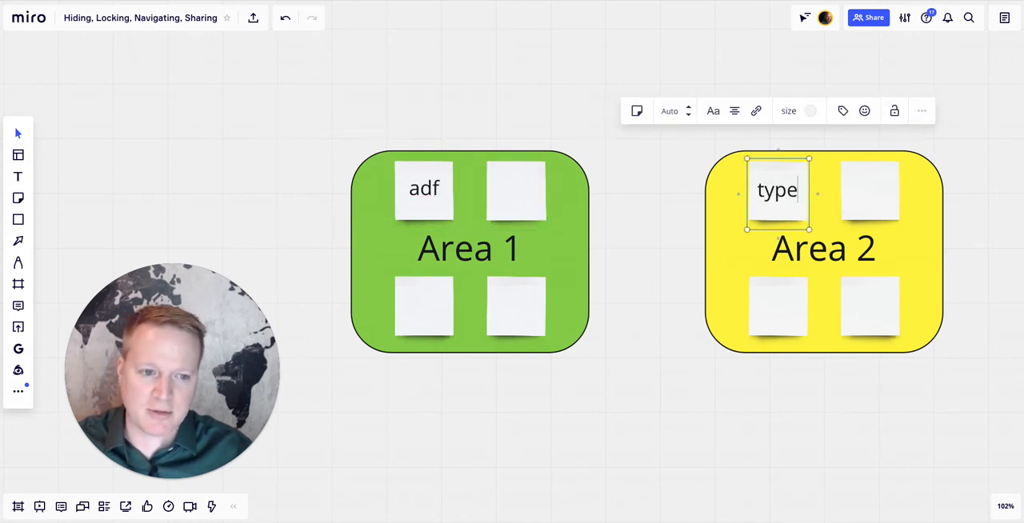
pyautogui.click(543, 394)
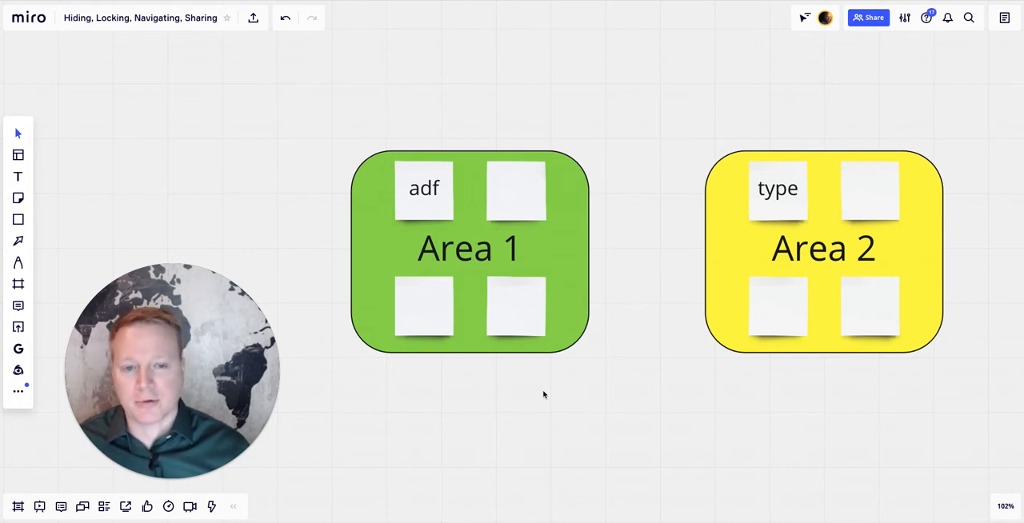
# - Examine the layout of Area 1 and Area 2 beside the red Locked square
pyautogui.scroll(-5, 543, 394)
pyautogui.hscroll(5, 543, 394)
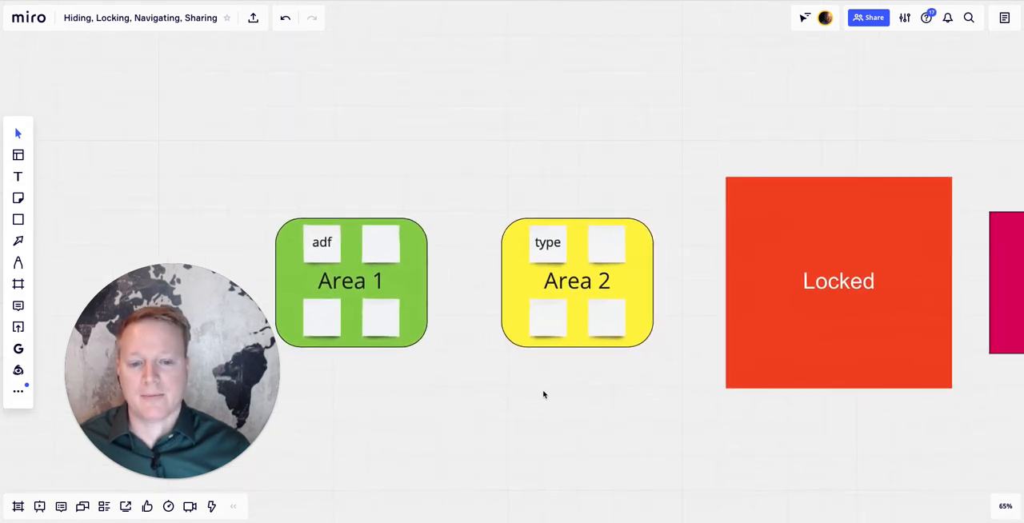
pyautogui.hscroll(-5, 543, 394)
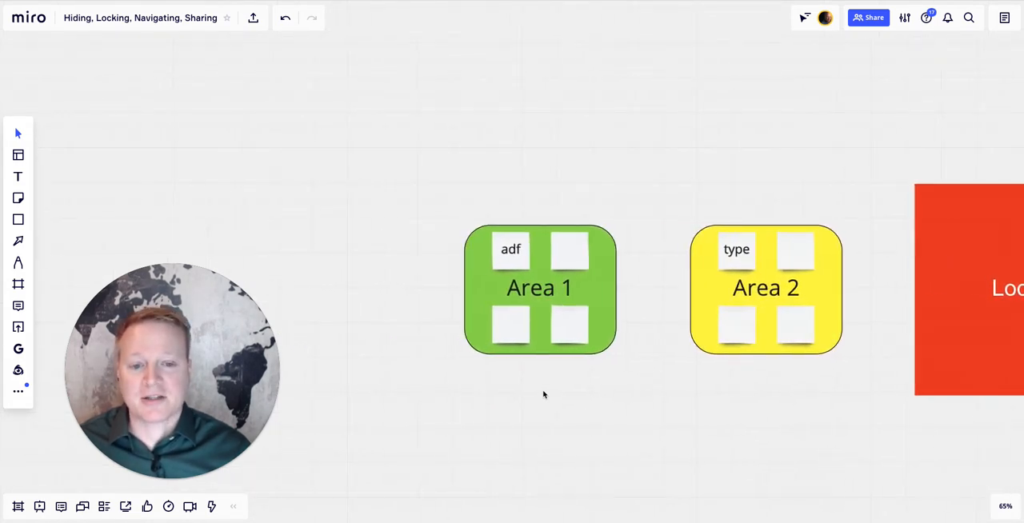
pyautogui.hscroll(3, 543, 395)
pyautogui.scroll(-1, 543, 395)
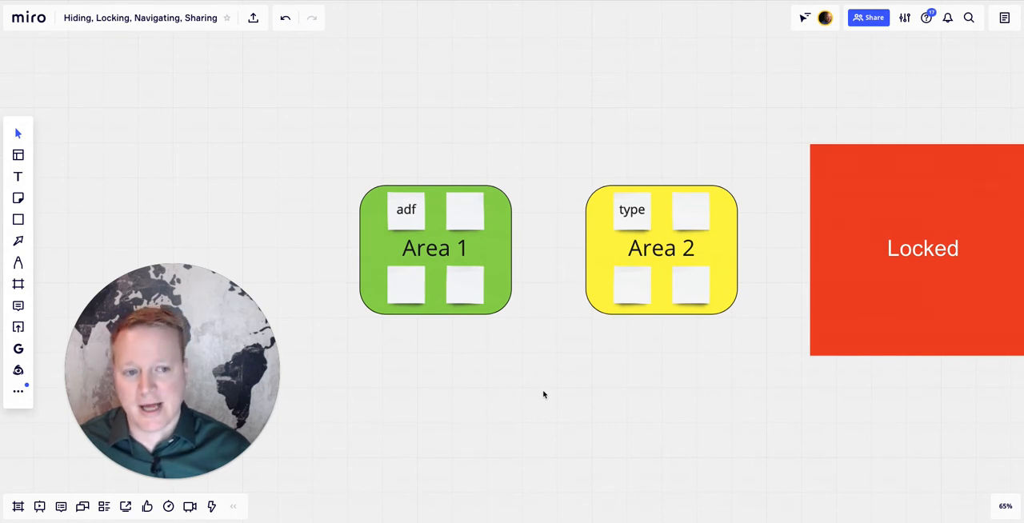
pyautogui.hscroll(5, 543, 394)
pyautogui.scroll(5, 543, 394)
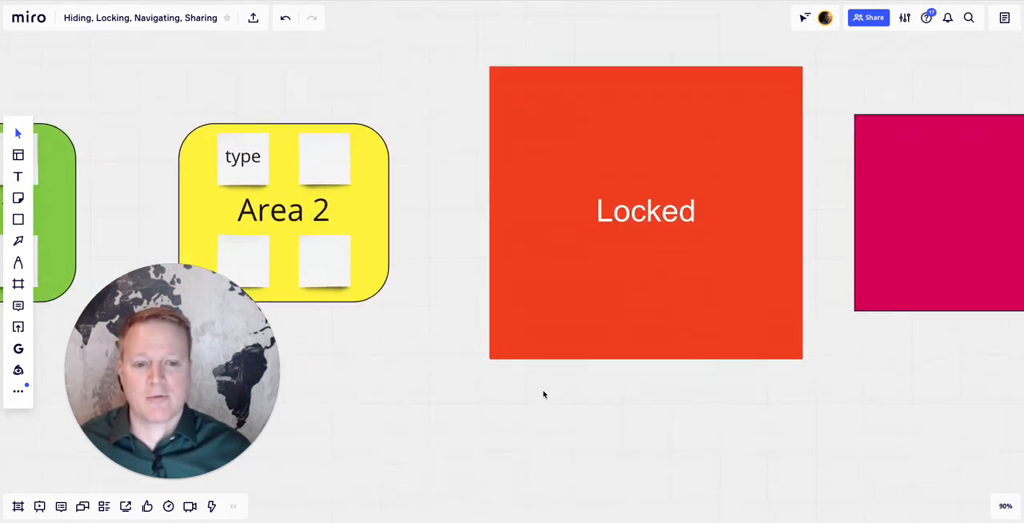
# - Unlock the red Locked square and move it down below the three-circle diagram it covers
pyautogui.click(562, 347)
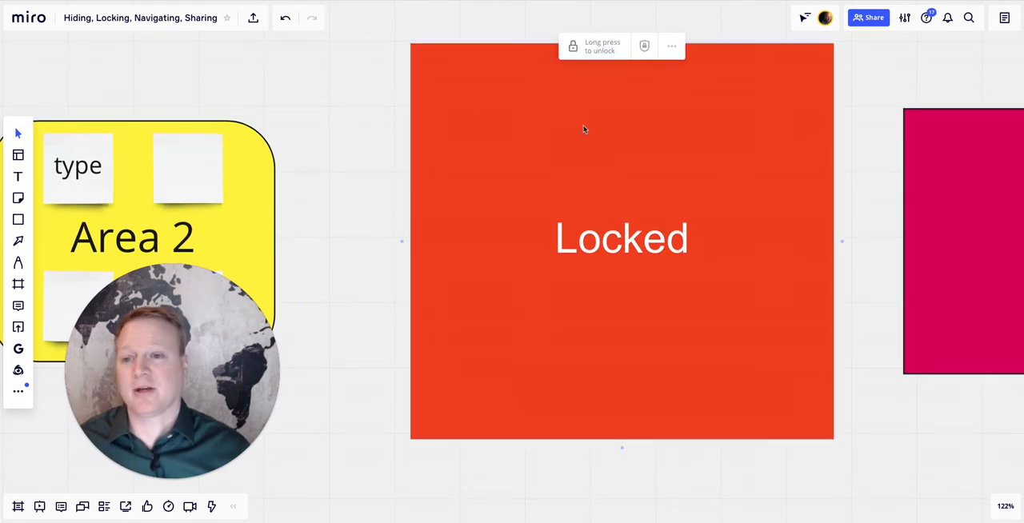
pyautogui.click(601, 52)
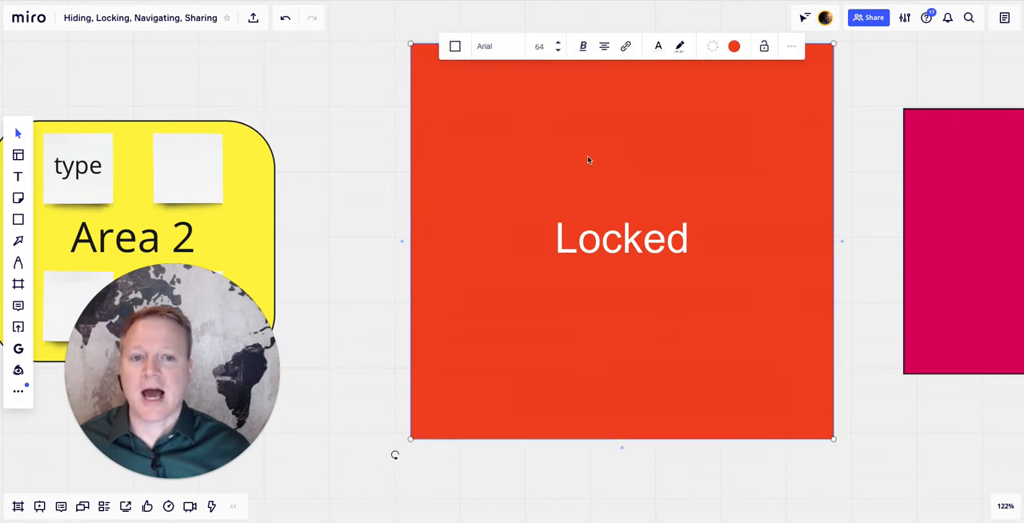
pyautogui.moveTo(581, 123); pyautogui.dragTo(579, 455)
# - Delete the red square and undo the deletion
pyautogui.press('Delete')
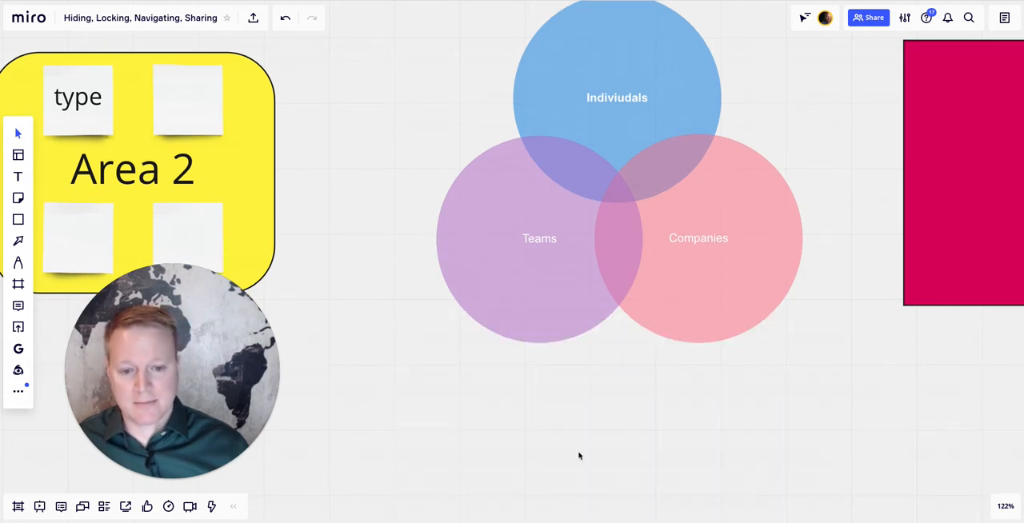
pyautogui.click(286, 21)
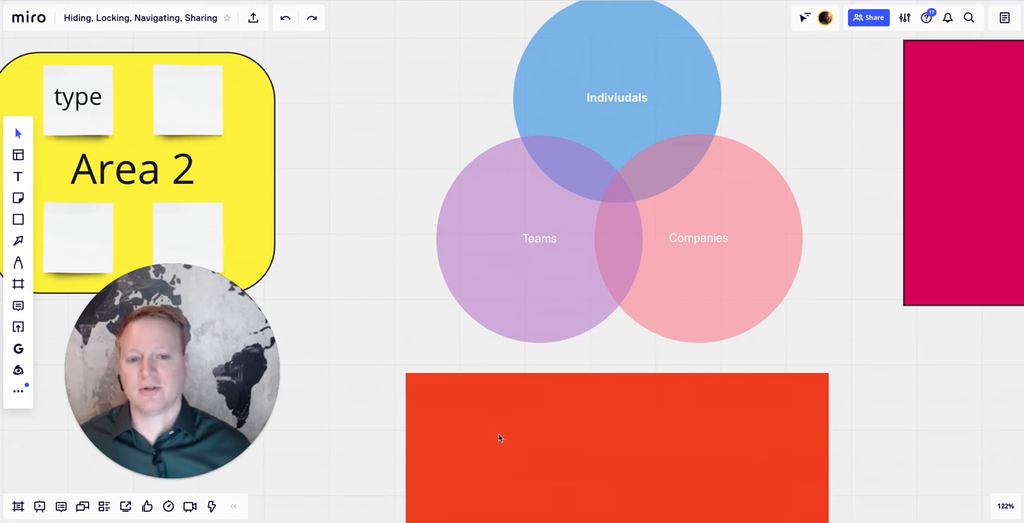
# - Move the red square back up so that it covers the Indiviudals, Teams and Companies circles
pyautogui.scroll(1, 499, 437)
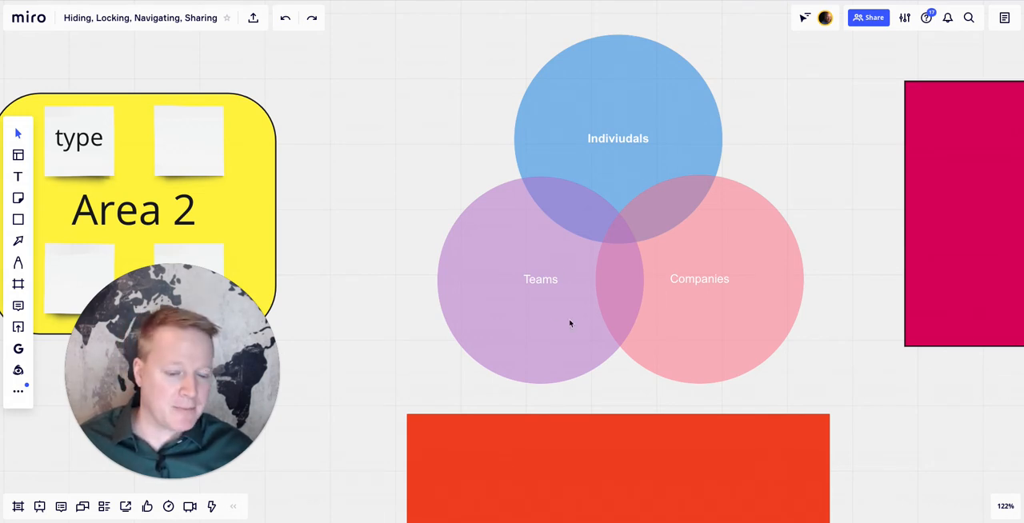
pyautogui.moveTo(573, 463); pyautogui.dragTo(568, 73)
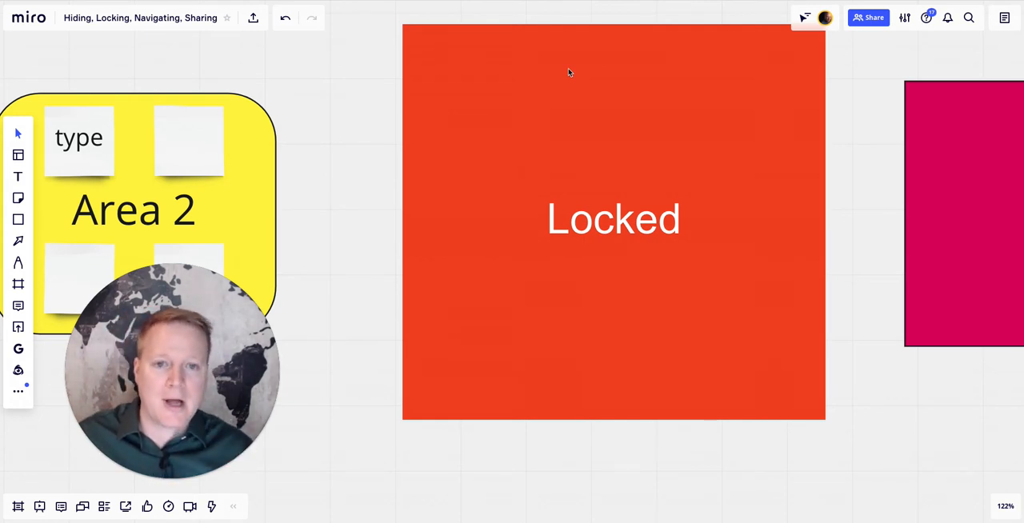
pyautogui.moveTo(561, 90)
pyautogui.mouseDown()
pyautogui.moveTo(560, 104)
pyautogui.moveTo(558, 89)
pyautogui.mouseUp()
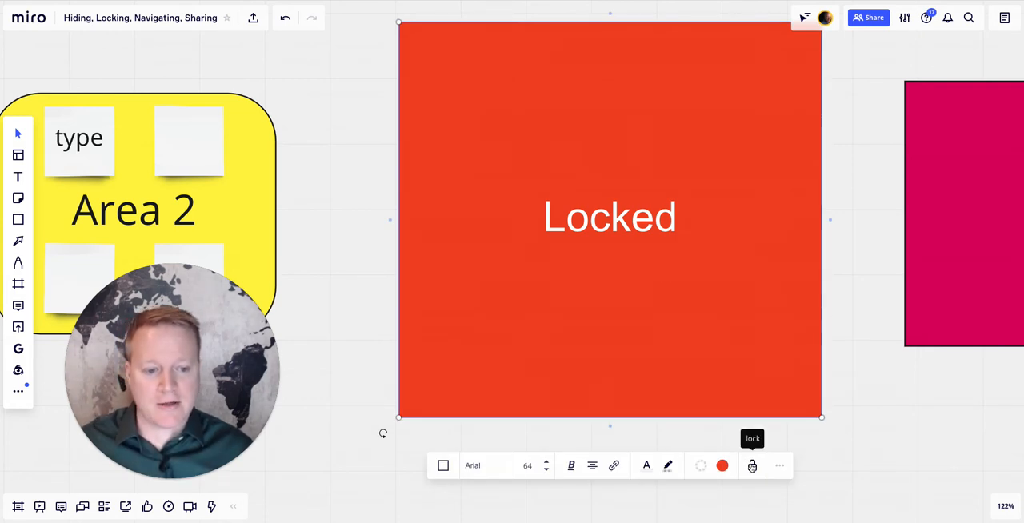
# - Lock the red square, unlock and relock it, and toggle the restriction on who can unlock it on and off
pyautogui.click(752, 467)
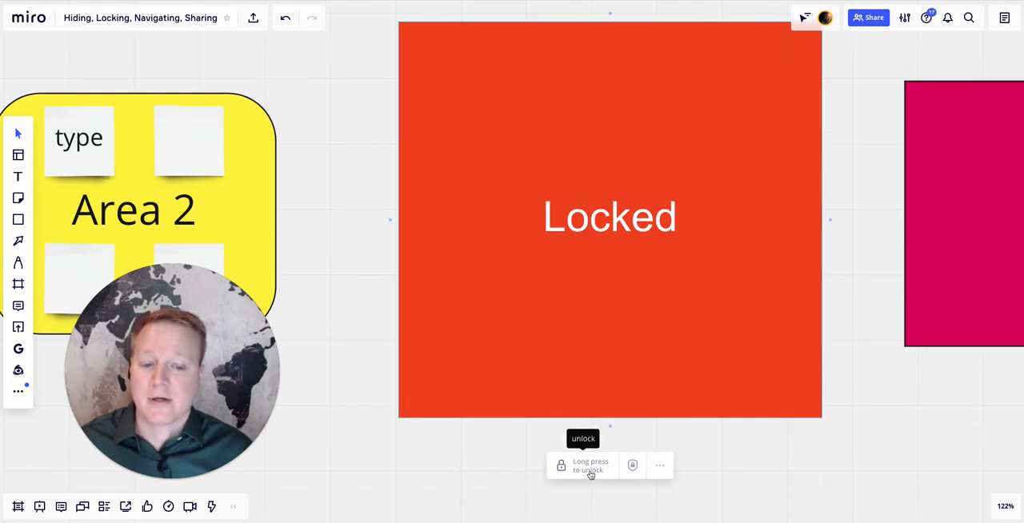
pyautogui.moveTo(590, 472); pyautogui.dragTo(589, 470)
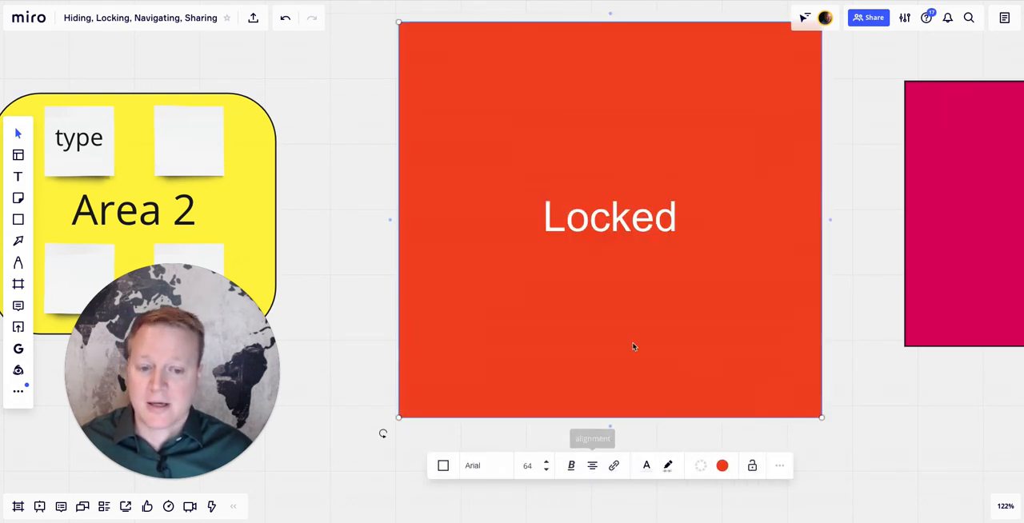
pyautogui.click(754, 468)
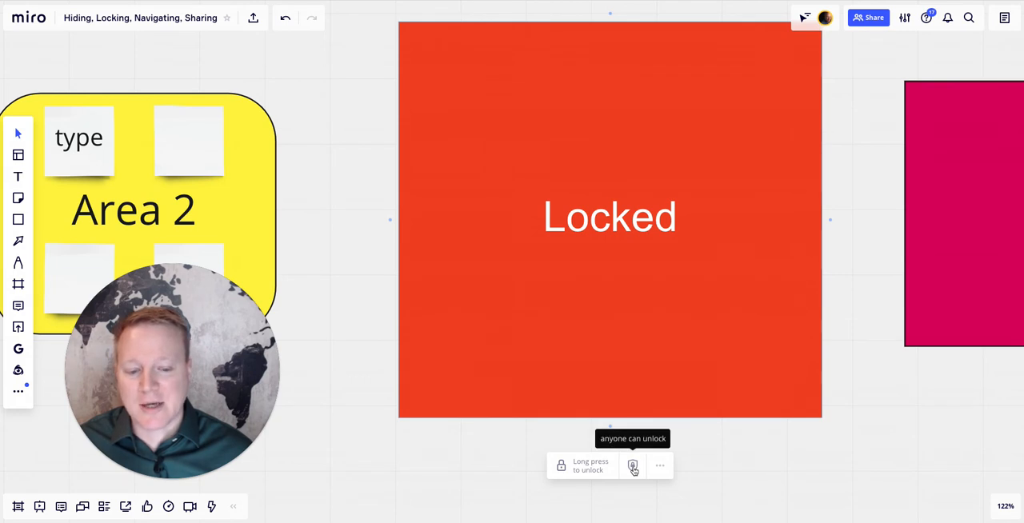
pyautogui.click(632, 466)
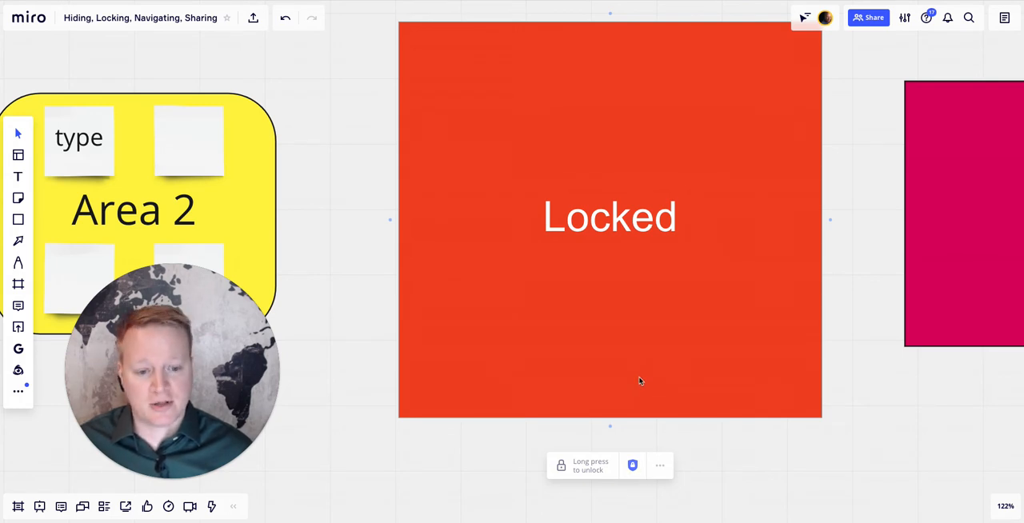
pyautogui.click(632, 469)
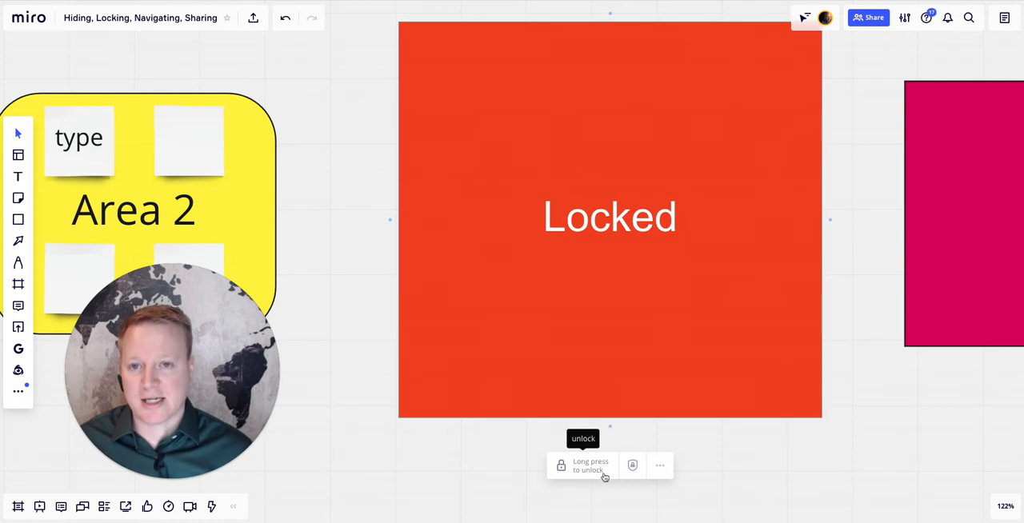
# - Unlock the red square and delete it from above the three-circle diagram
pyautogui.click(605, 476)
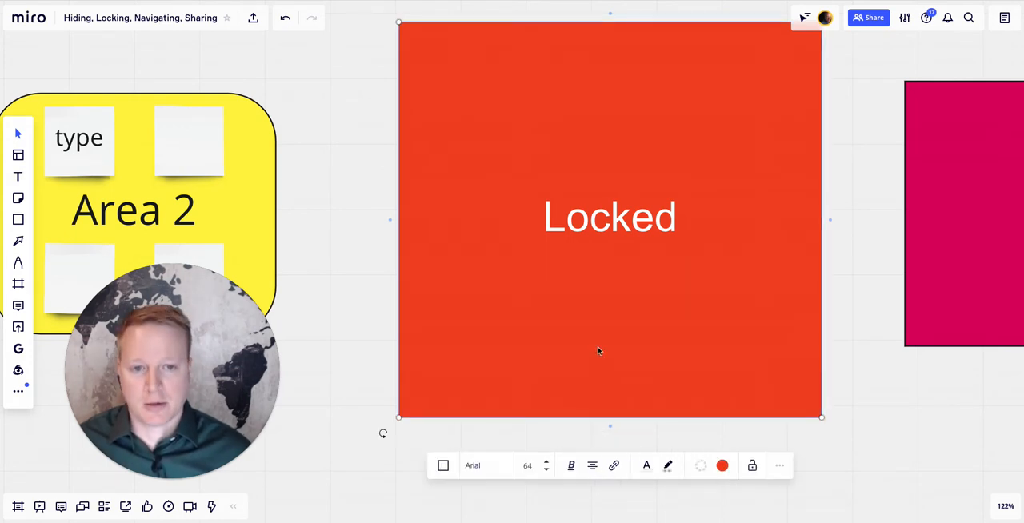
pyautogui.press('Delete')
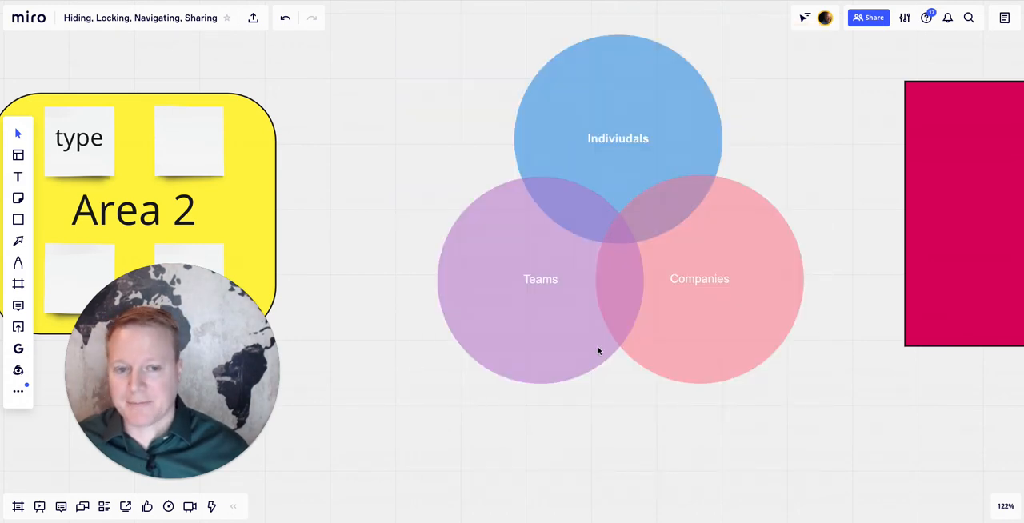
# - Shift the upper-right sticky note in Area 1 slightly and enter "type" on it
pyautogui.hscroll(-10, 598, 351)
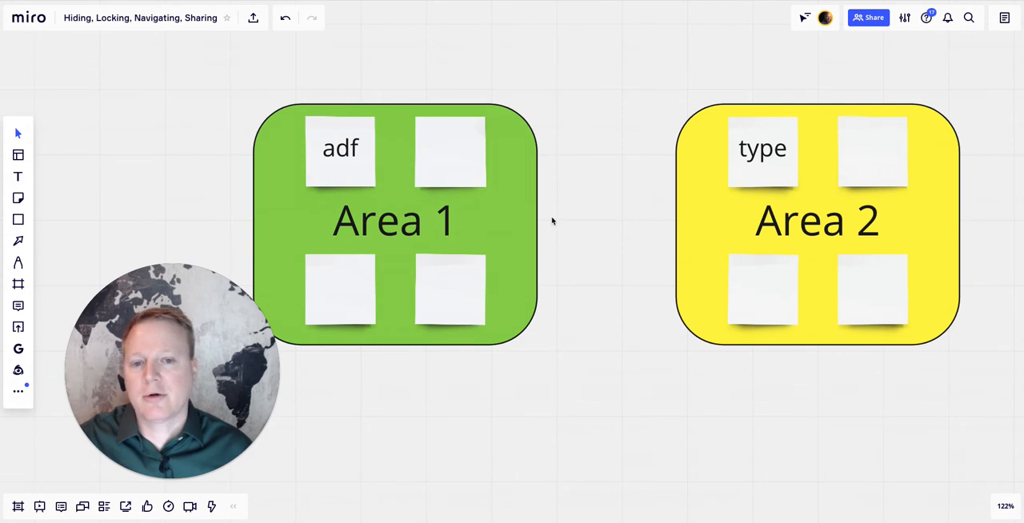
pyautogui.moveTo(522, 215)
pyautogui.mouseDown()
pyautogui.moveTo(521, 229)
pyautogui.moveTo(521, 214)
pyautogui.mouseUp()
pyautogui.moveTo(464, 144); pyautogui.dragTo(513, 183)
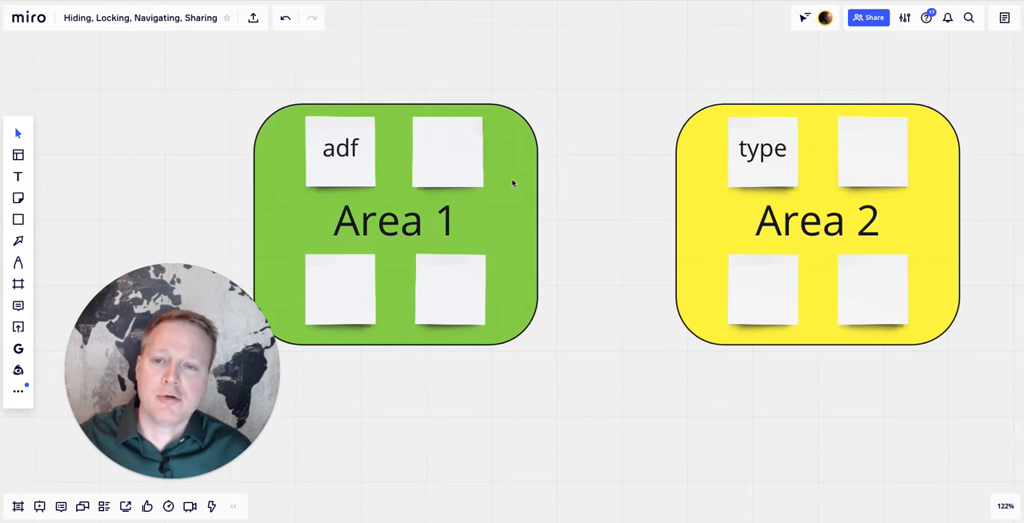
pyautogui.doubleClick(442, 154)
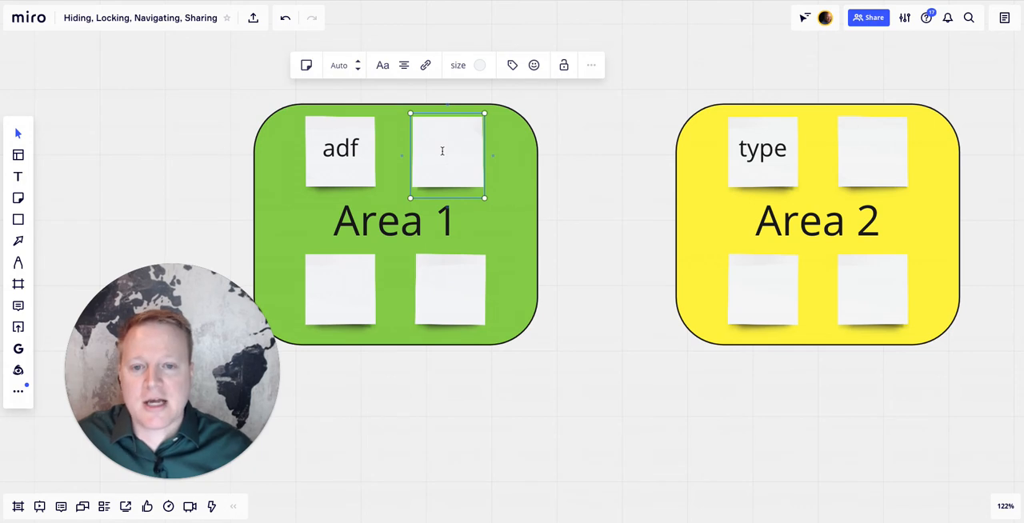
pyautogui.write('type')
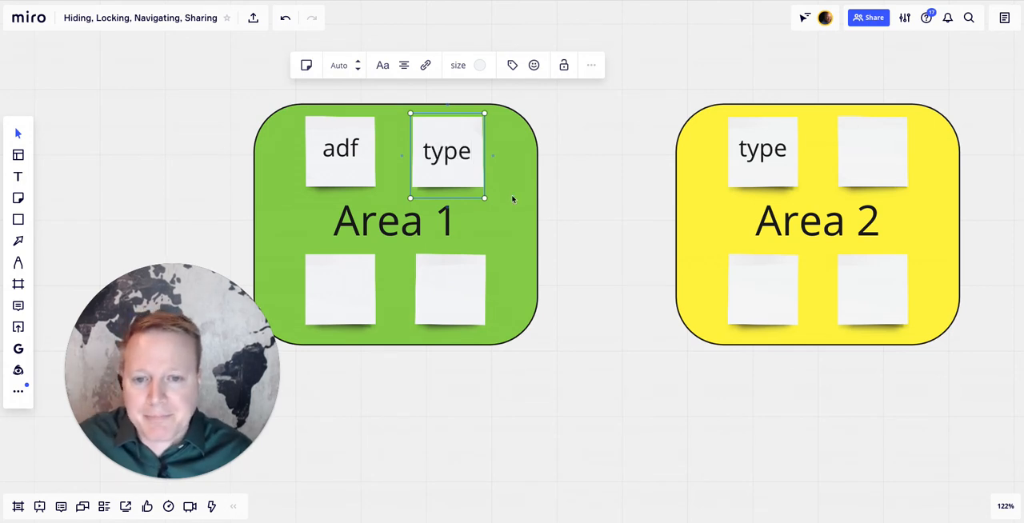
pyautogui.click(513, 199)
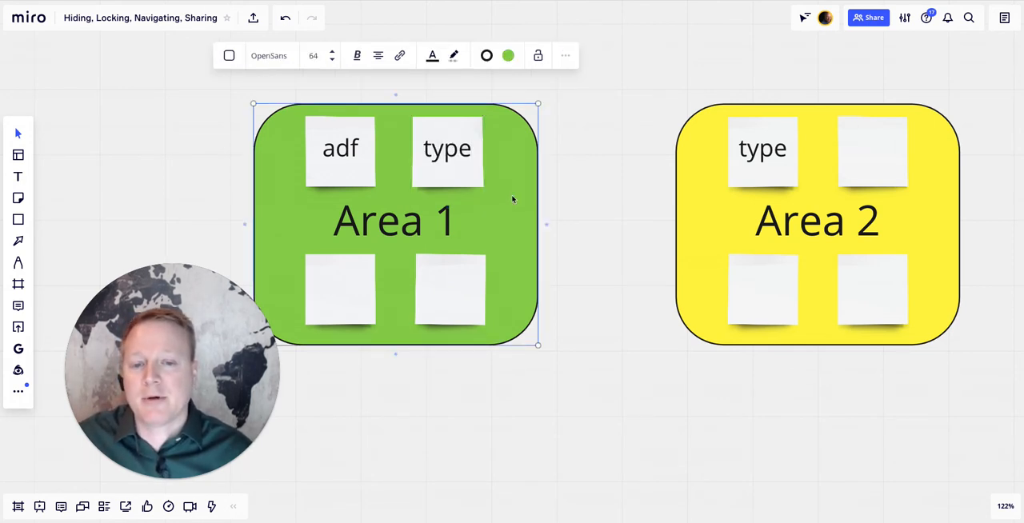
pyautogui.press('f')
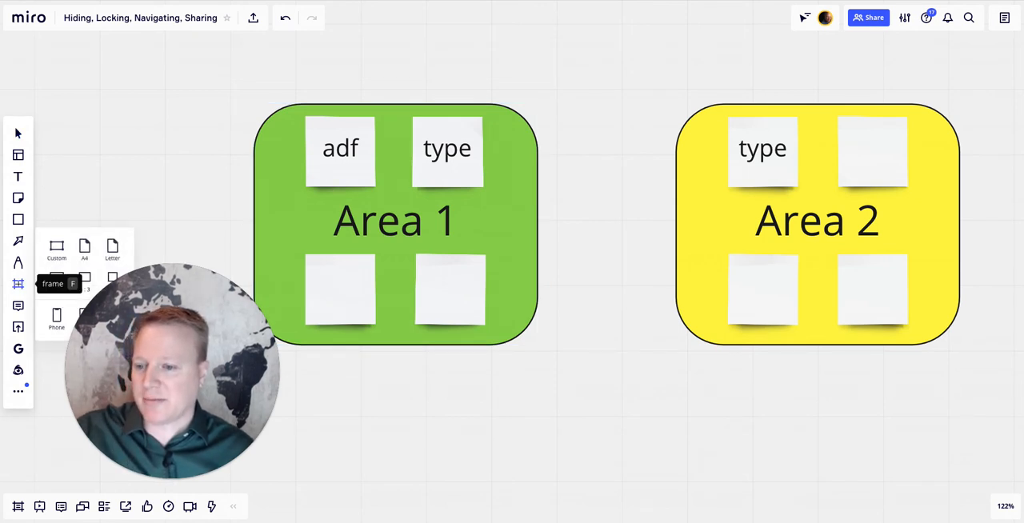
pyautogui.moveTo(448, 212); pyautogui.dragTo(487, 220)
pyautogui.click(508, 226)
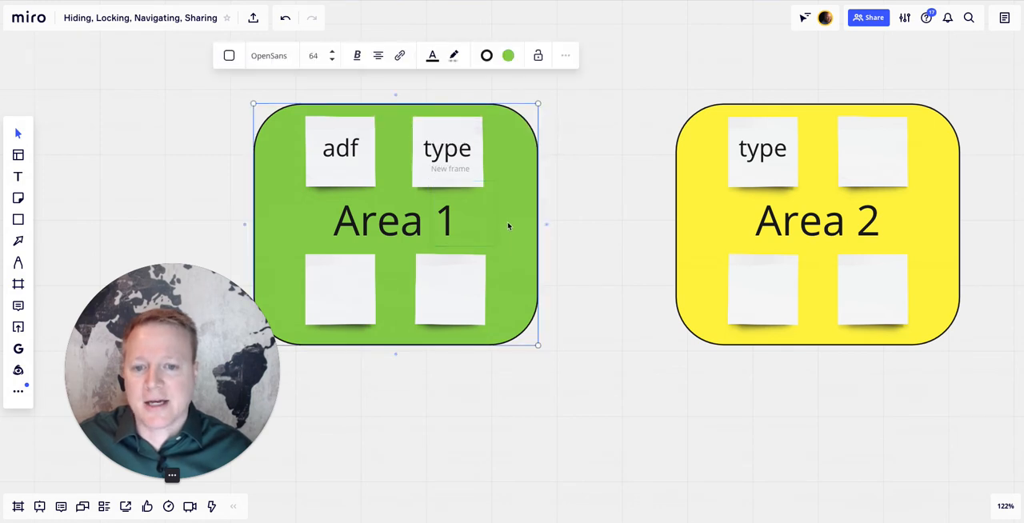
# - Move the green Area 1 shape away from its sticky notes and delete it, undoing these changes
pyautogui.moveTo(516, 320); pyautogui.dragTo(565, 406)
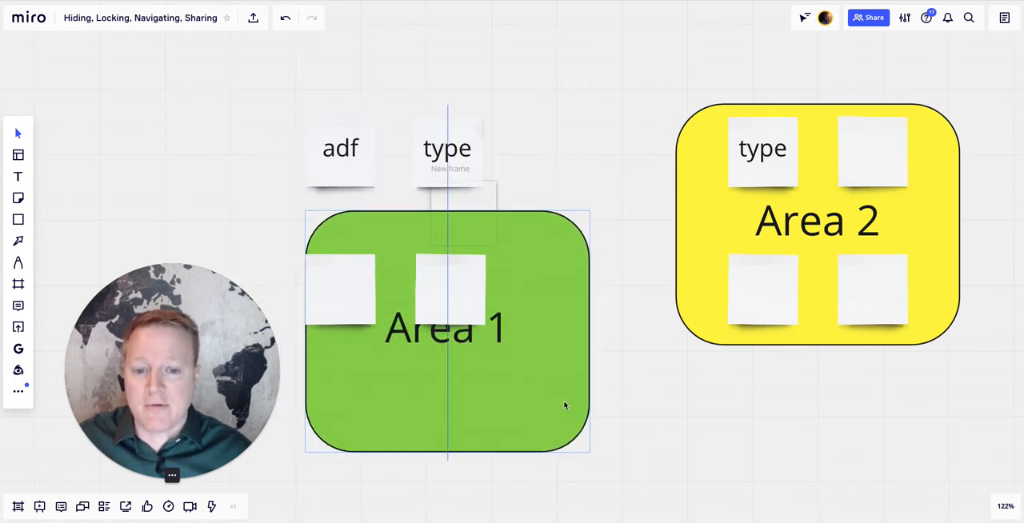
pyautogui.press('Delete')
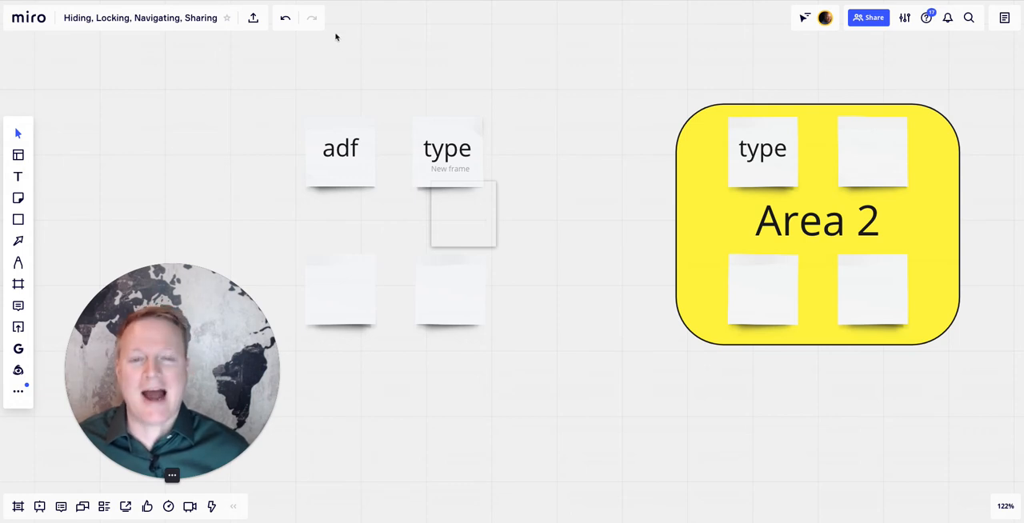
pyautogui.click(286, 24)
pyautogui.click(286, 24)
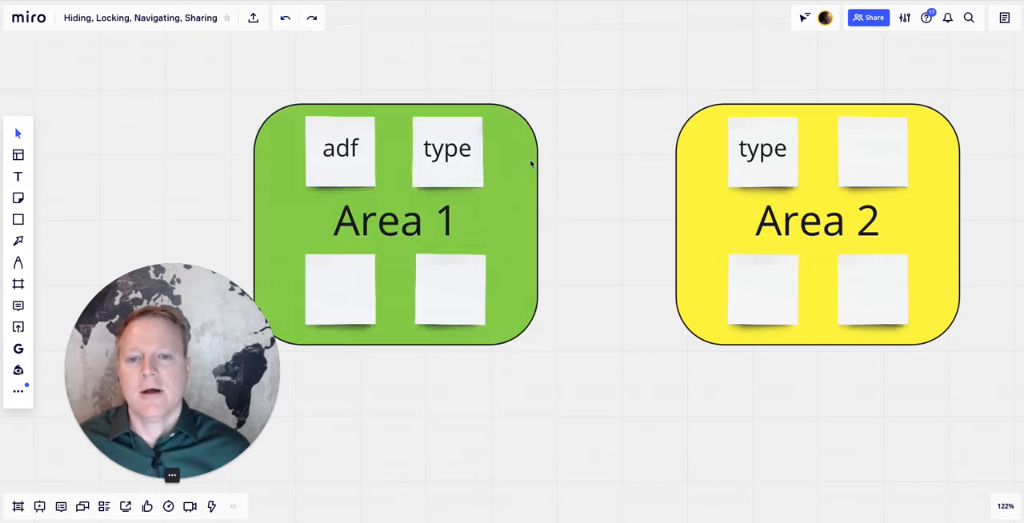
# - Lock the green Area 1 shape and restrict who can unlock it
pyautogui.click(518, 228)
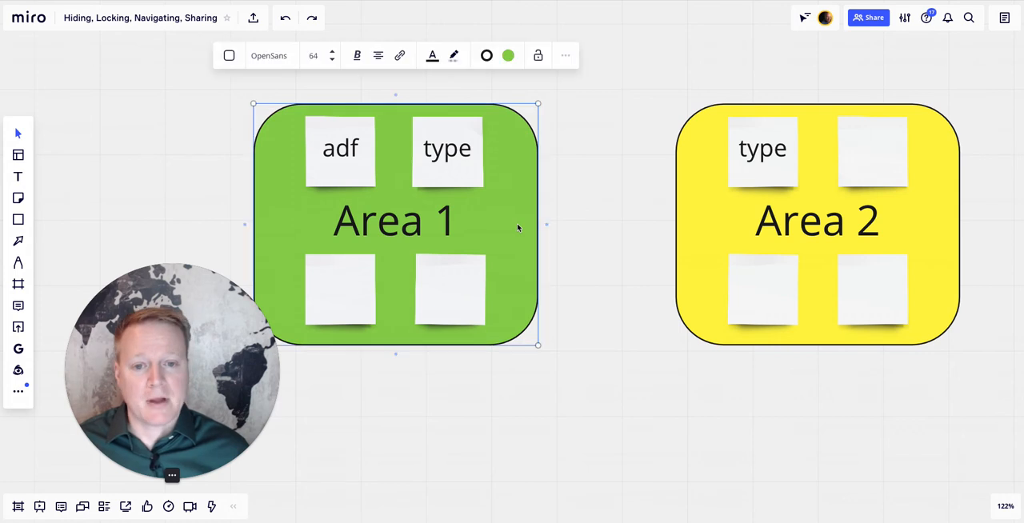
pyautogui.click(537, 53)
pyautogui.click(517, 152)
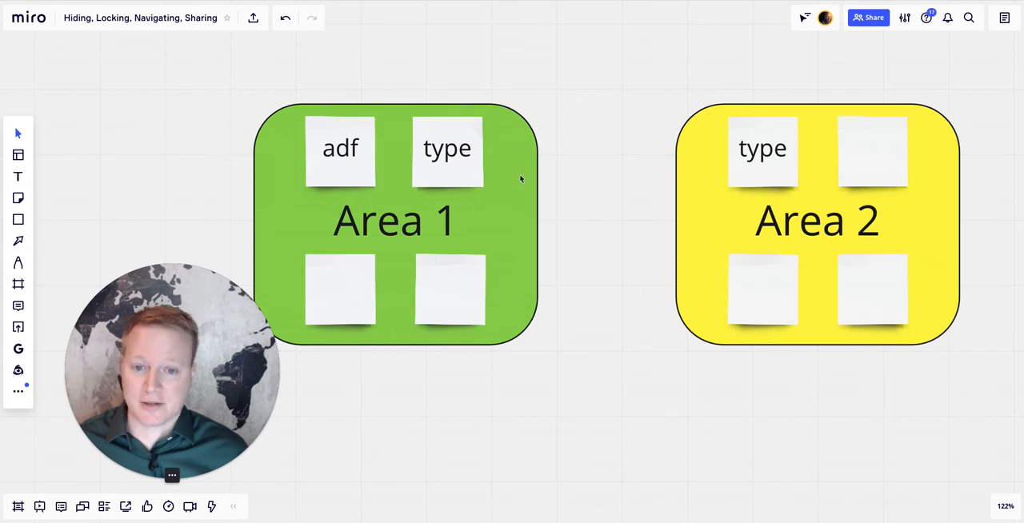
pyautogui.click(520, 179)
pyautogui.click(418, 56)
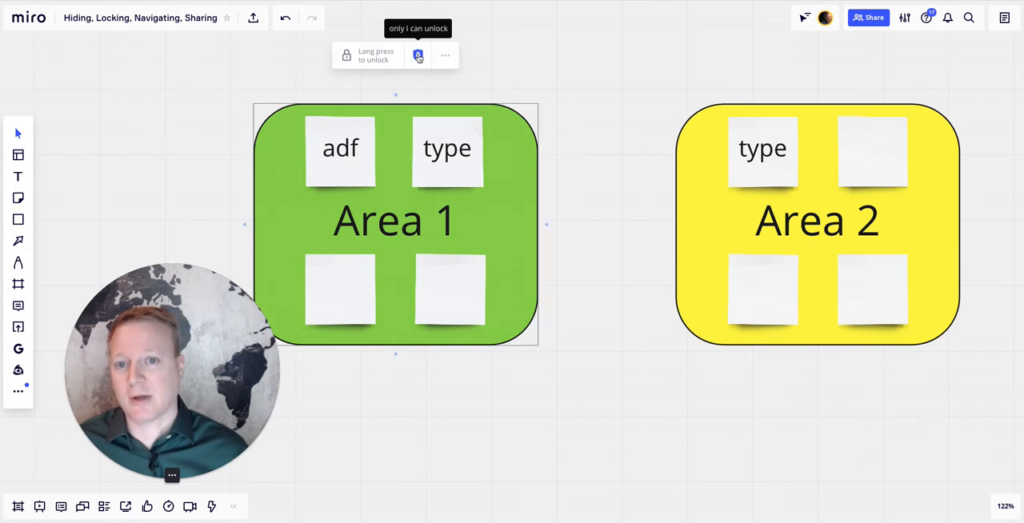
# - Lock the blank lower-left sticky note in Area 1 and select it to check its lock
pyautogui.click(338, 152)
pyautogui.moveTo(339, 152); pyautogui.dragTo(337, 158)
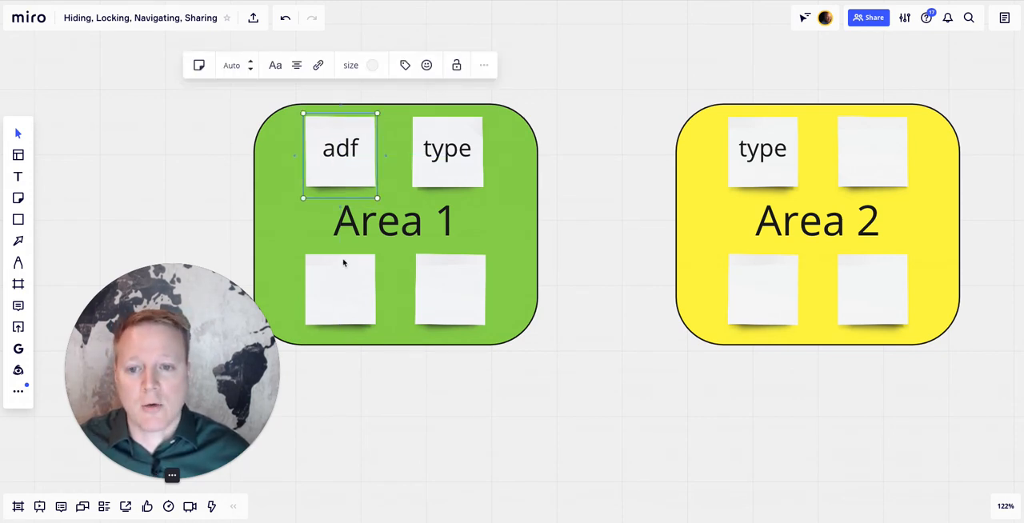
pyautogui.click(352, 313)
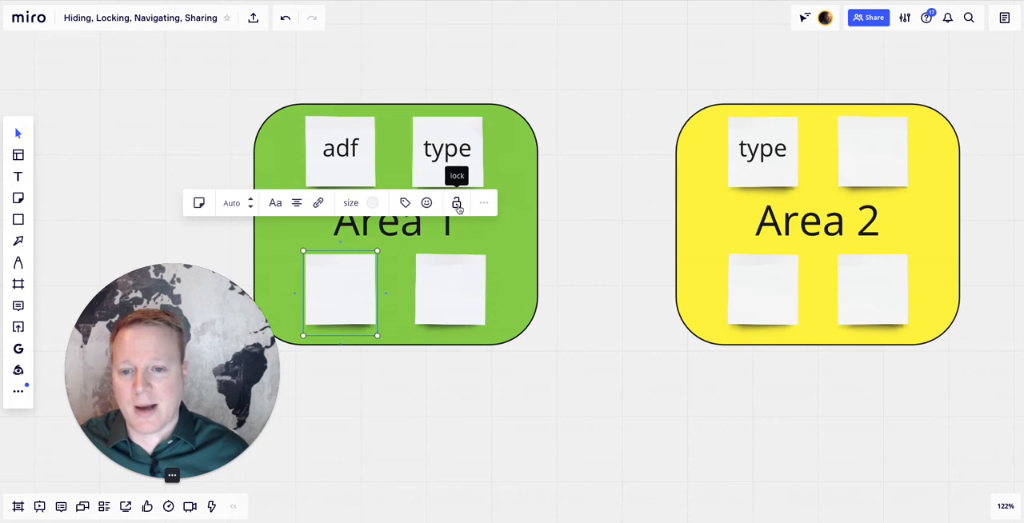
pyautogui.click(458, 206)
pyautogui.click(381, 349)
pyautogui.click(339, 295)
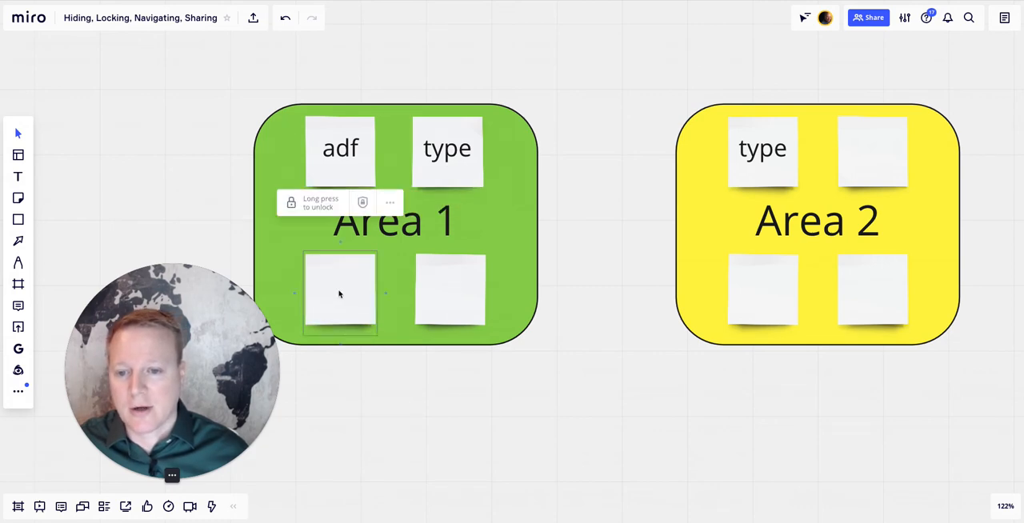
# - Unlock the lower-left sticky note in Area 1
pyautogui.hotkey('shift', '2')
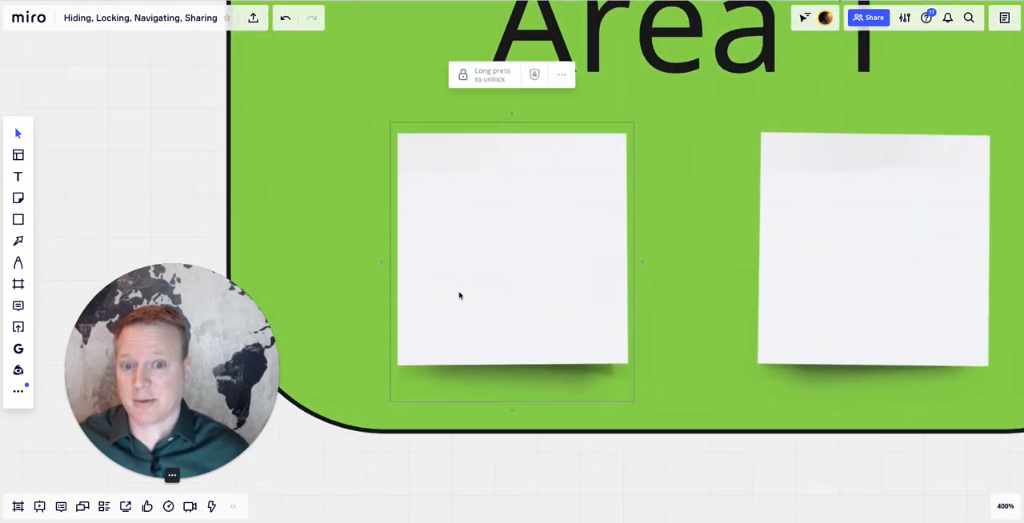
pyautogui.scroll(-10, 459, 296)
pyautogui.hscroll(1, 459, 296)
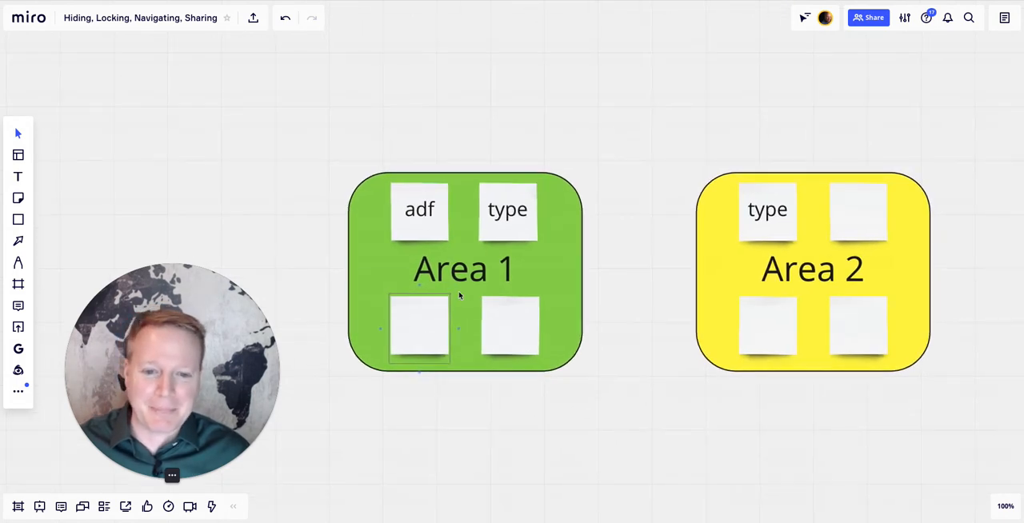
pyautogui.hscroll(2, 459, 296)
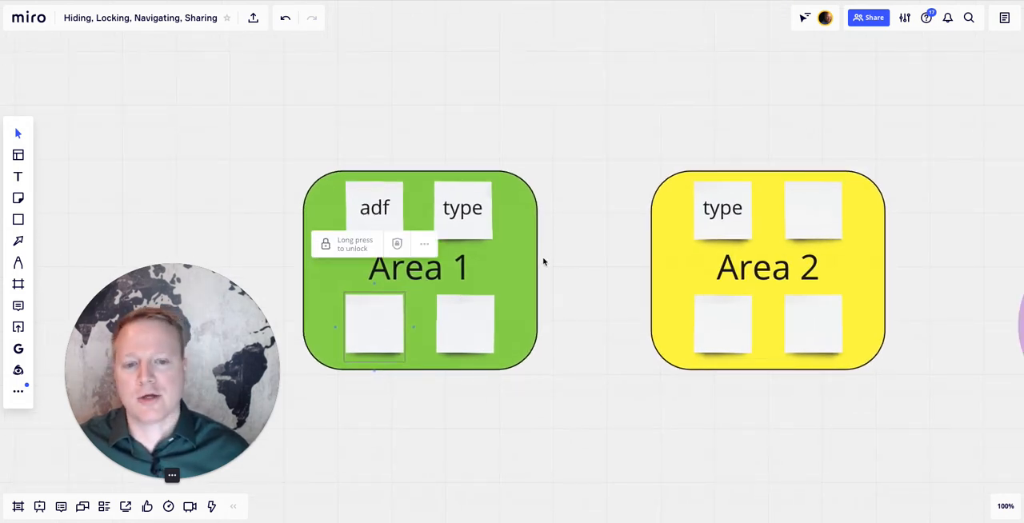
pyautogui.click(364, 243)
# - Move the "adf" sticky note above Area 1, and delete all four of the area's sticky notes together
pyautogui.moveTo(381, 206); pyautogui.dragTo(381, 135)
pyautogui.keyDown('shift'); pyautogui.click(457, 200); pyautogui.keyUp('shift')
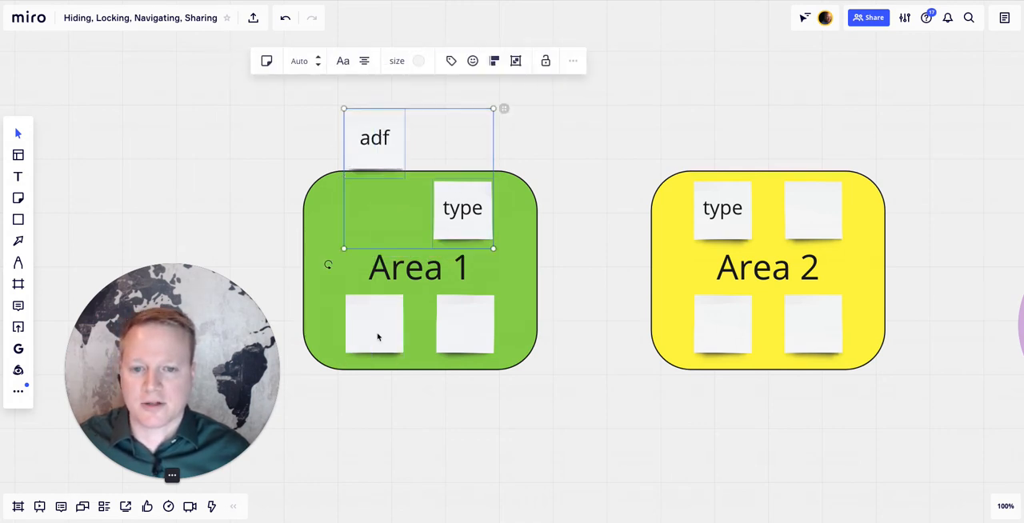
pyautogui.keyDown('shift'); pyautogui.click(376, 336); pyautogui.keyUp('shift')
pyautogui.keyDown('shift'); pyautogui.click(460, 328); pyautogui.keyUp('shift')
pyautogui.press('Delete')
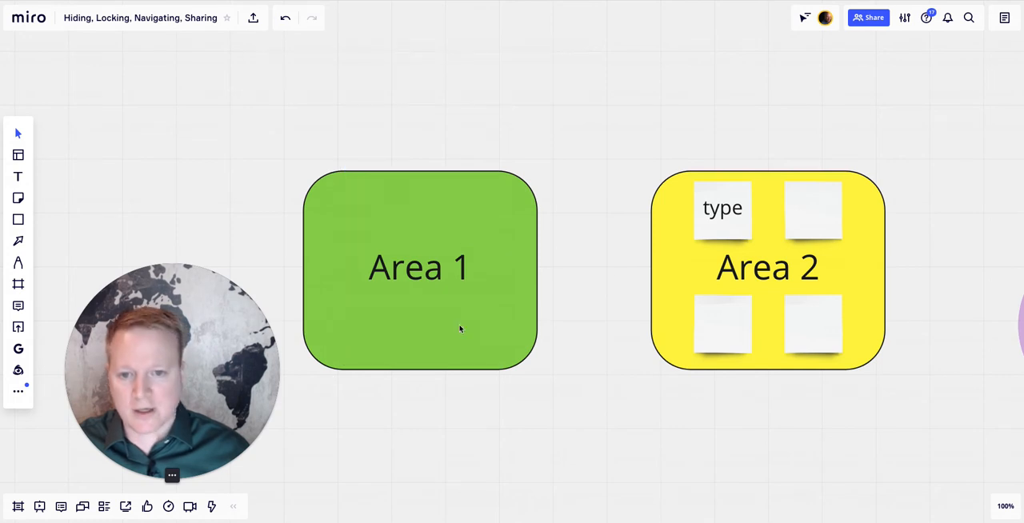
# - Delete all four sticky notes in the yellow Area 2 together
pyautogui.click(734, 215)
pyautogui.keyDown('shift'); pyautogui.click(813, 215); pyautogui.keyUp('shift')
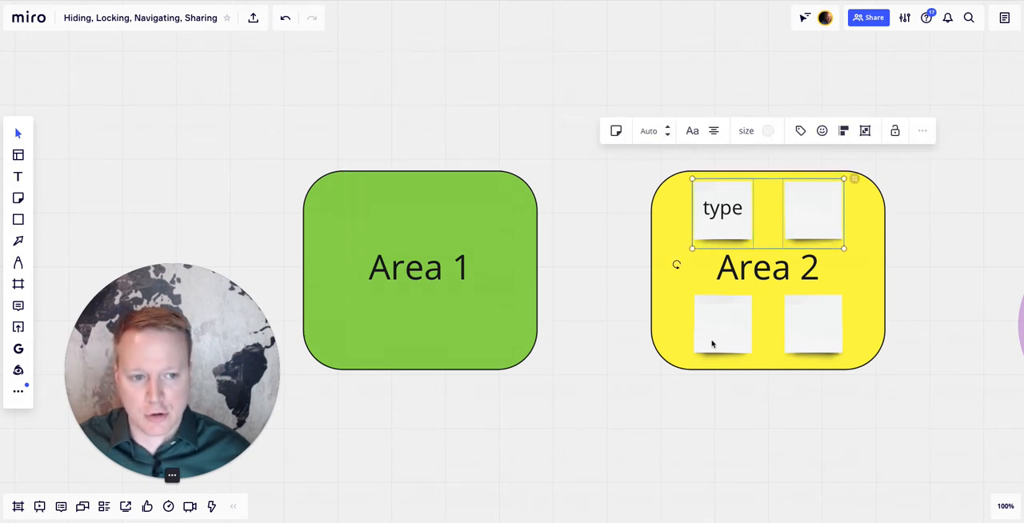
pyautogui.keyDown('shift'); pyautogui.click(713, 344); pyautogui.keyUp('shift')
pyautogui.keyDown('shift'); pyautogui.click(802, 325); pyautogui.keyUp('shift')
pyautogui.press('Delete')
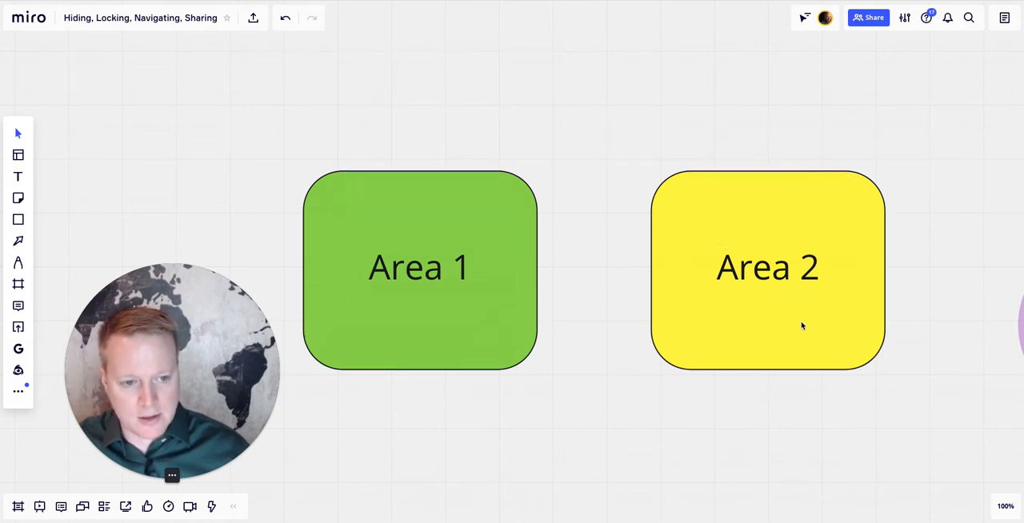
# - Unlock the green Area 1 shape and move the yellow Area 2 shape slightly closer to it
pyautogui.click(493, 322)
pyautogui.click(415, 122)
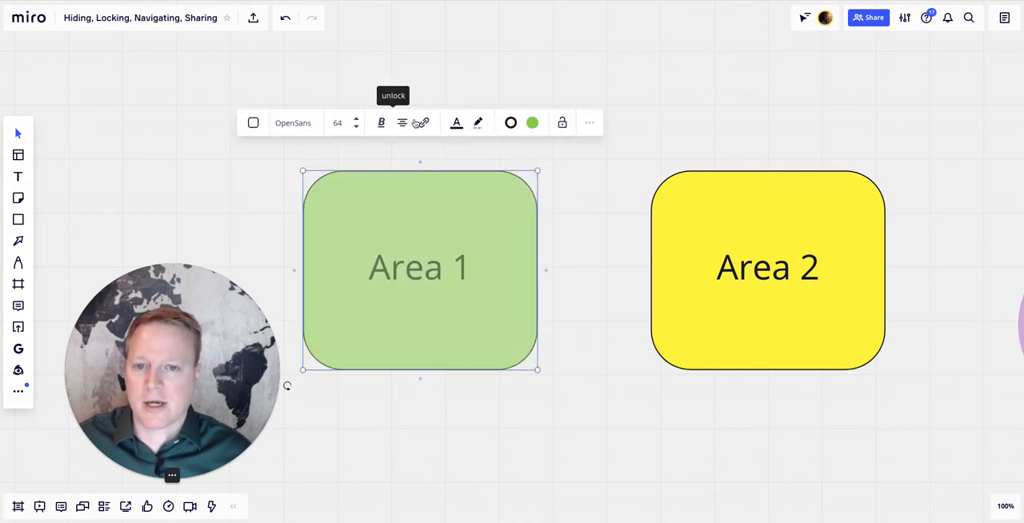
pyautogui.click(576, 343)
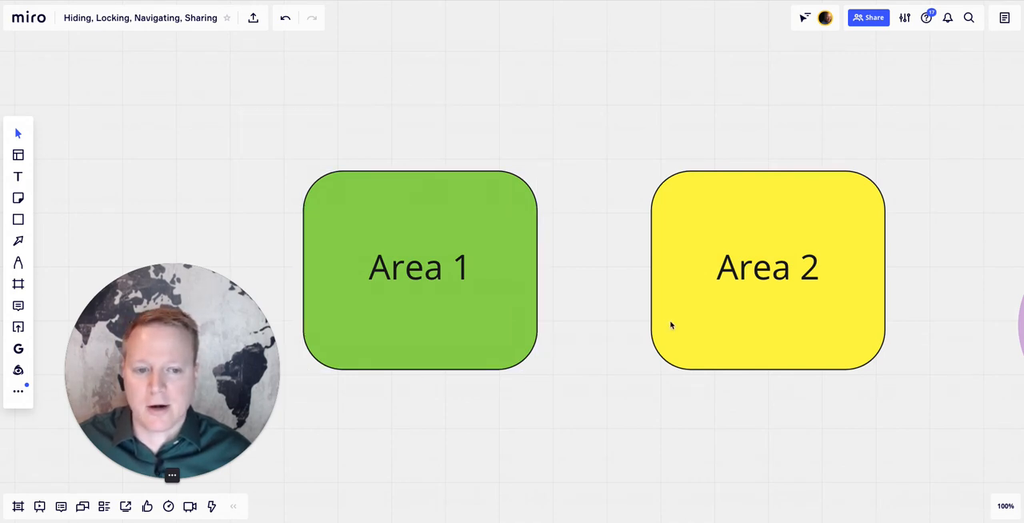
pyautogui.moveTo(671, 325); pyautogui.dragTo(661, 325)
# - Lock the Area 1 and Area 2 shapes together and restrict unlocking to the board owner
pyautogui.click(506, 299)
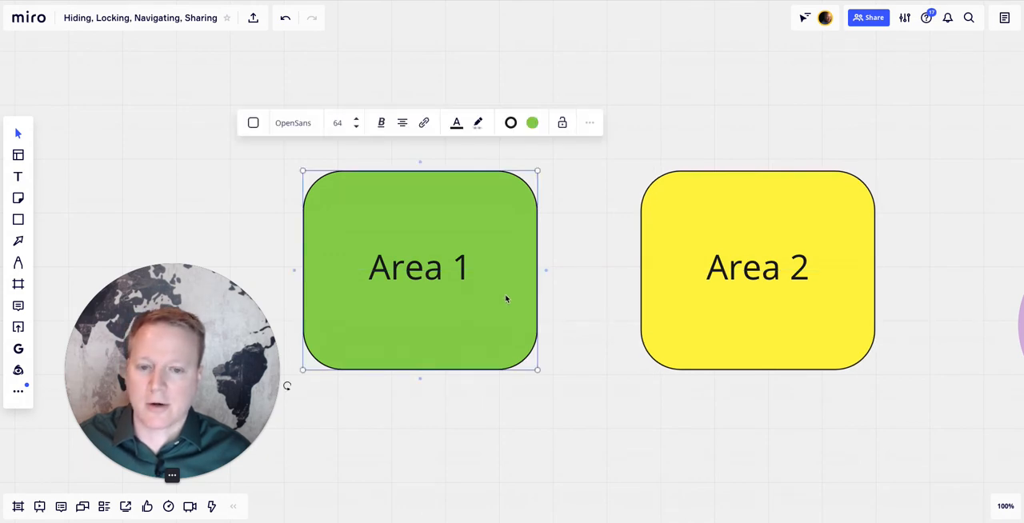
pyautogui.keyDown('shift'); pyautogui.click(688, 328); pyautogui.keyUp('shift')
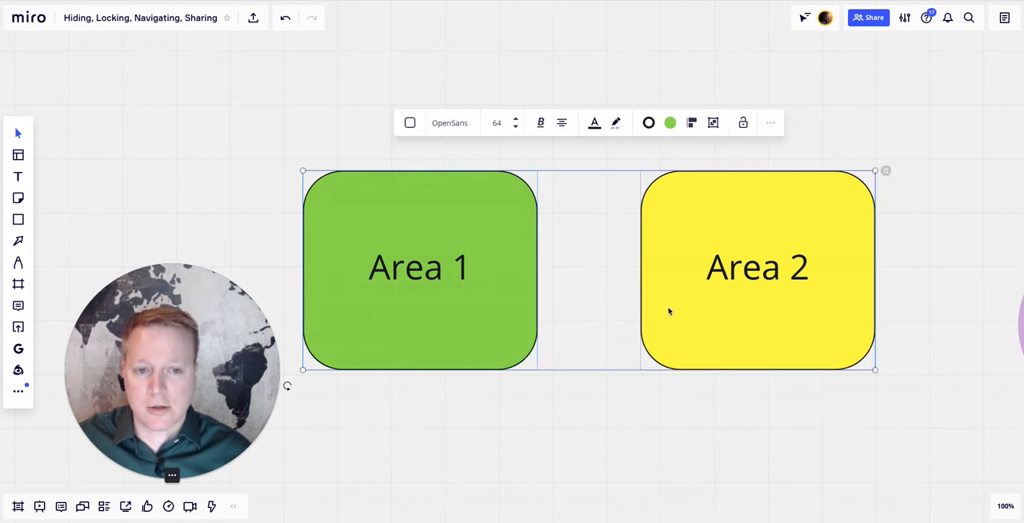
pyautogui.click(743, 123)
pyautogui.click(613, 123)
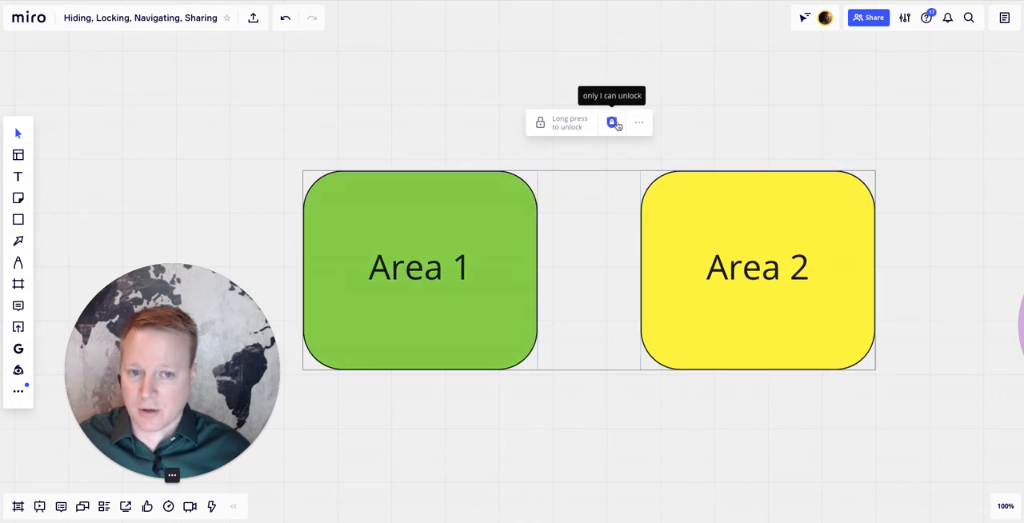
pyautogui.click(558, 423)
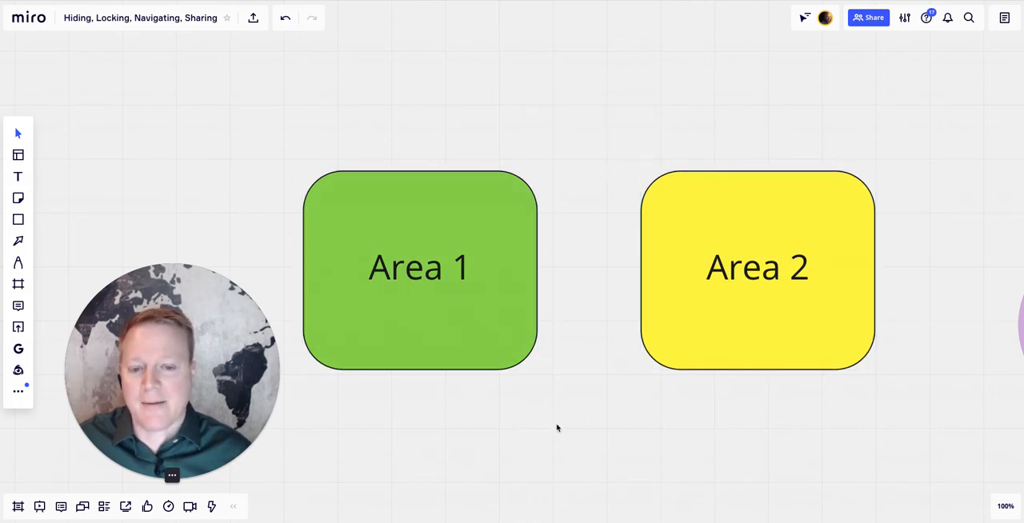
# - Try to move the Area 1 and Area 2 shapes, and select Area 2 to check the shared lock
pyautogui.moveTo(502, 331); pyautogui.dragTo(503, 277)
pyautogui.moveTo(709, 232)
pyautogui.mouseDown()
pyautogui.moveTo(654, 257)
pyautogui.moveTo(653, 242)
pyautogui.mouseUp()
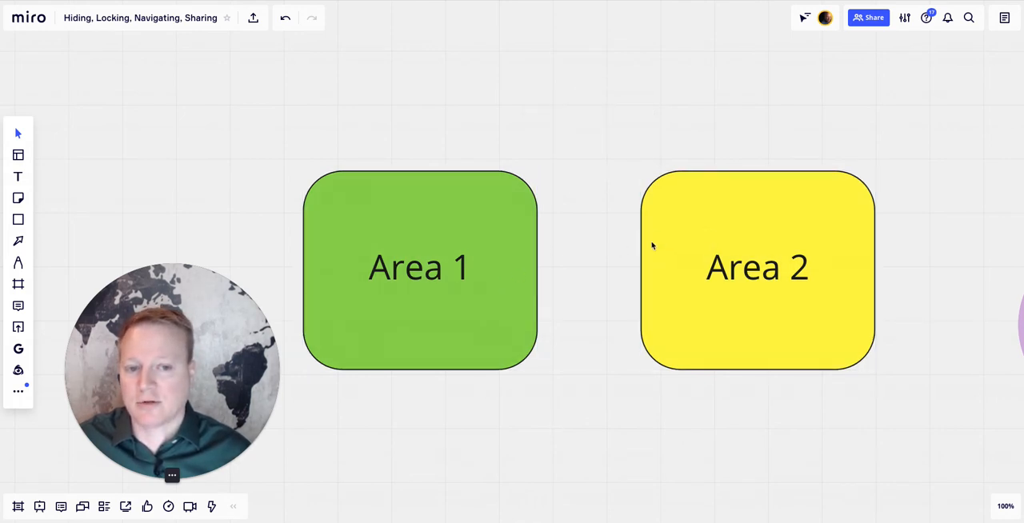
pyautogui.click(652, 242)
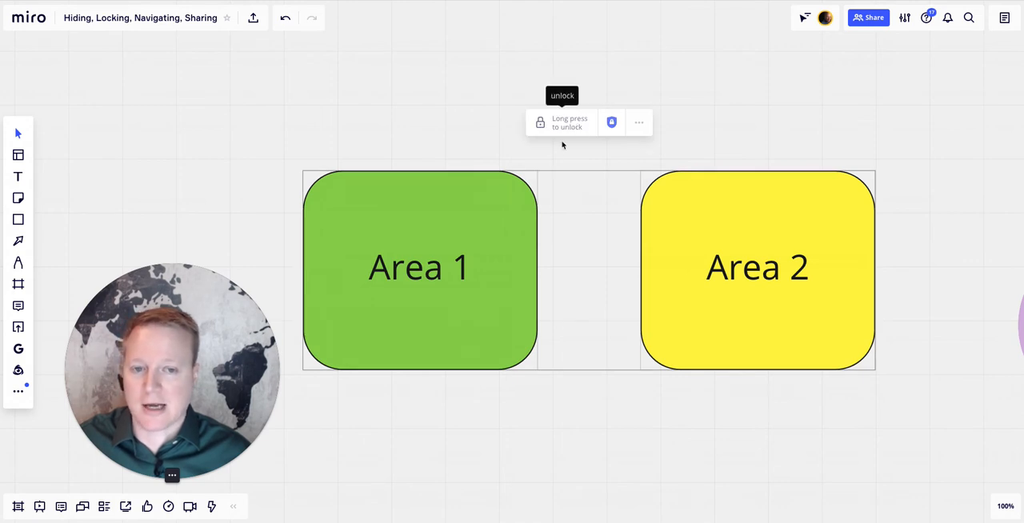
pyautogui.click(475, 156)
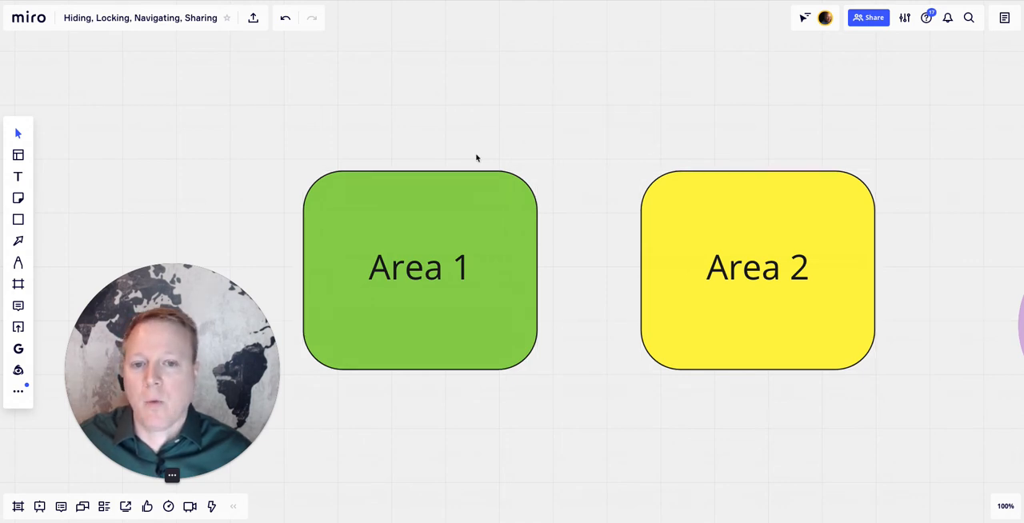
# - Unlock the jointly locked Area 1 and Area 2 shapes
pyautogui.click(459, 201)
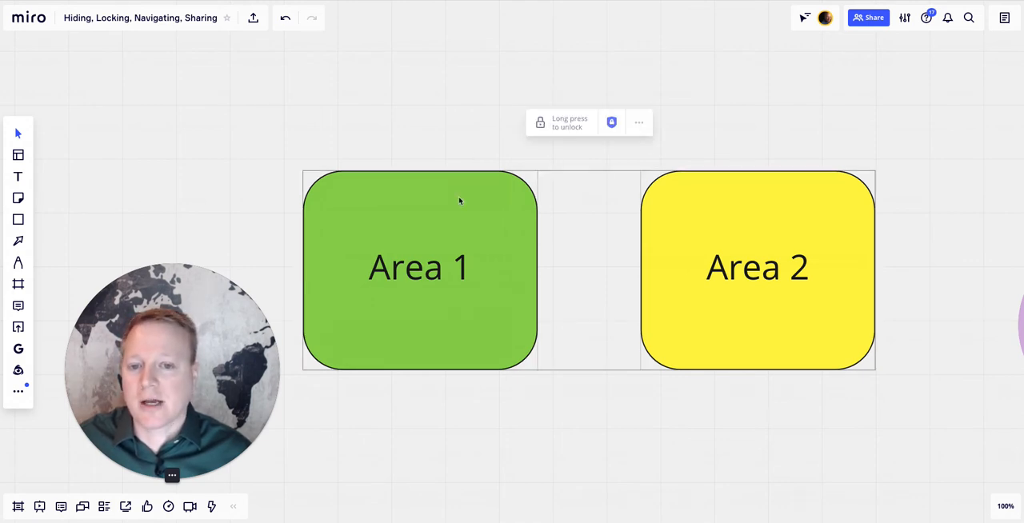
pyautogui.click(565, 125)
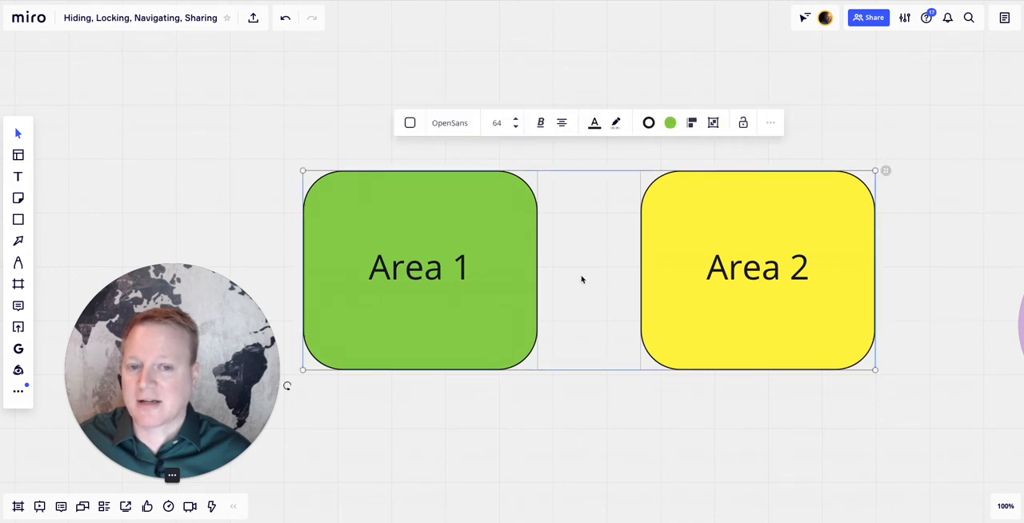
pyautogui.click(665, 389)
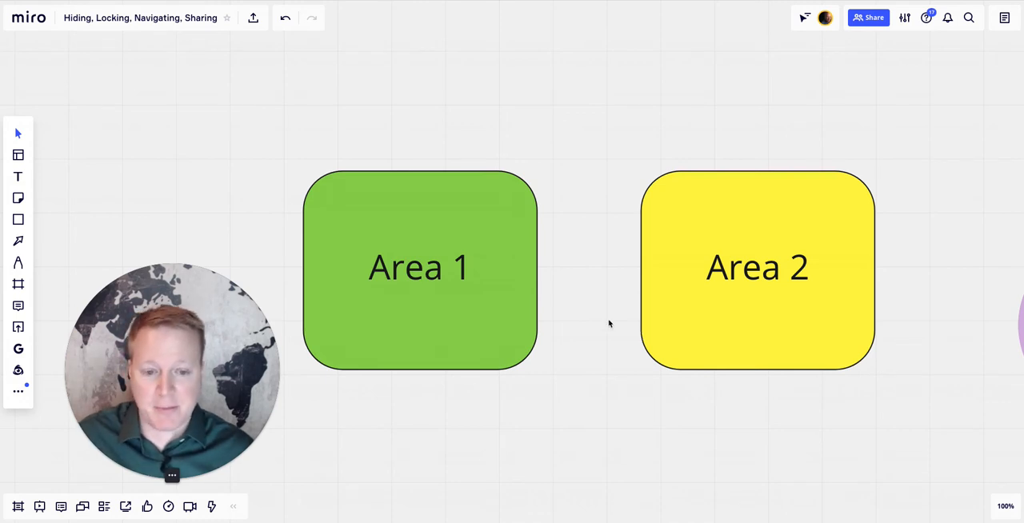
# - Select both empty area shapes, lock them as one selection, and allow only the owner to unlock them
pyautogui.click(508, 304)
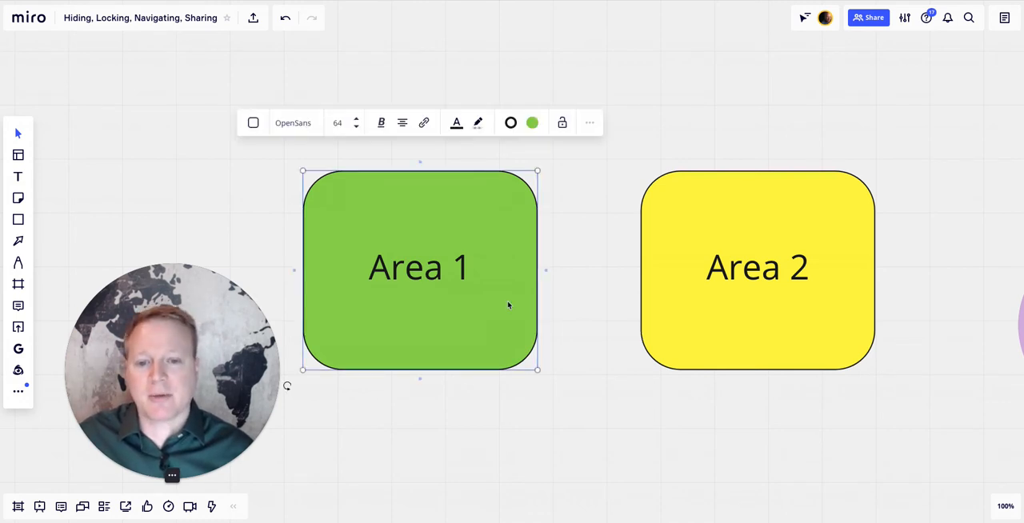
pyautogui.keyDown('shift'); pyautogui.click(659, 309); pyautogui.keyUp('shift')
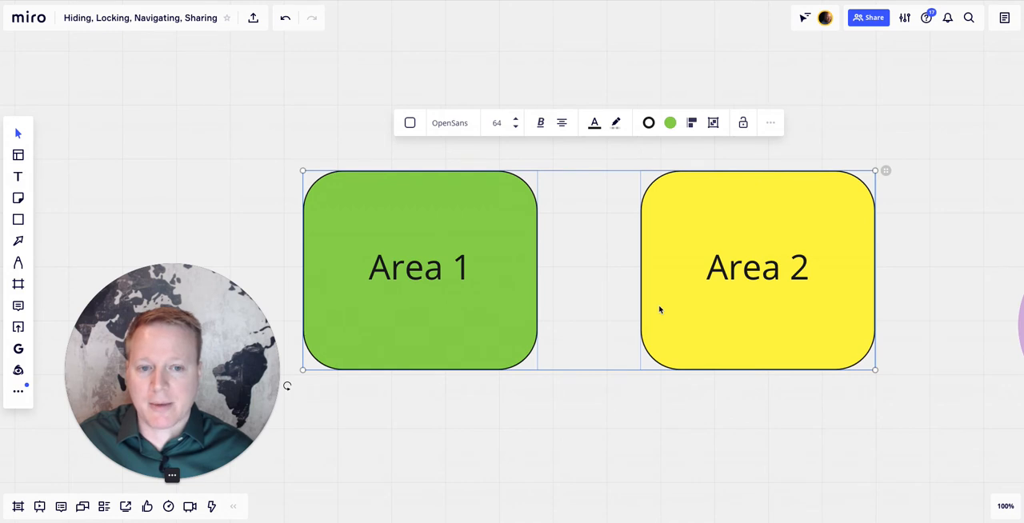
pyautogui.click(604, 458)
pyautogui.moveTo(284, 137); pyautogui.dragTo(917, 443)
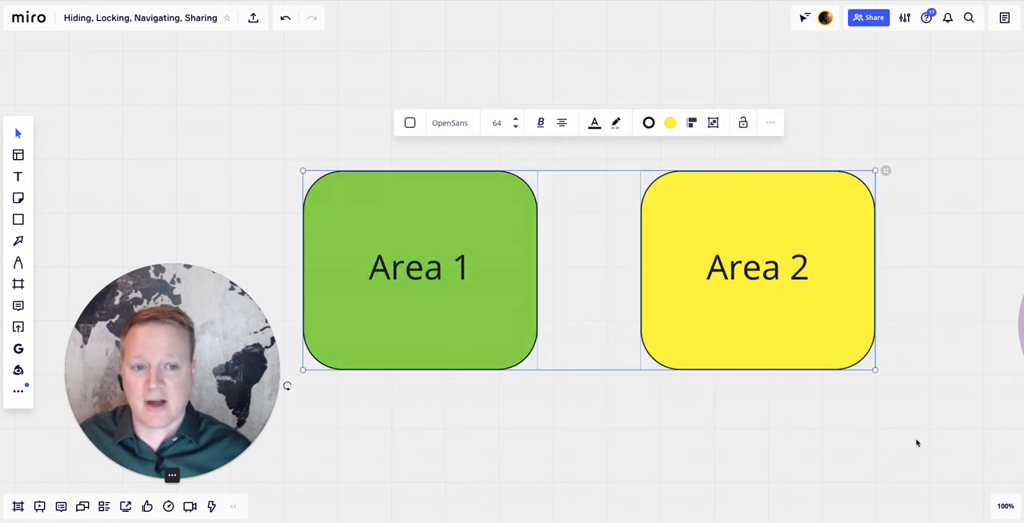
pyautogui.click(743, 123)
pyautogui.click(614, 123)
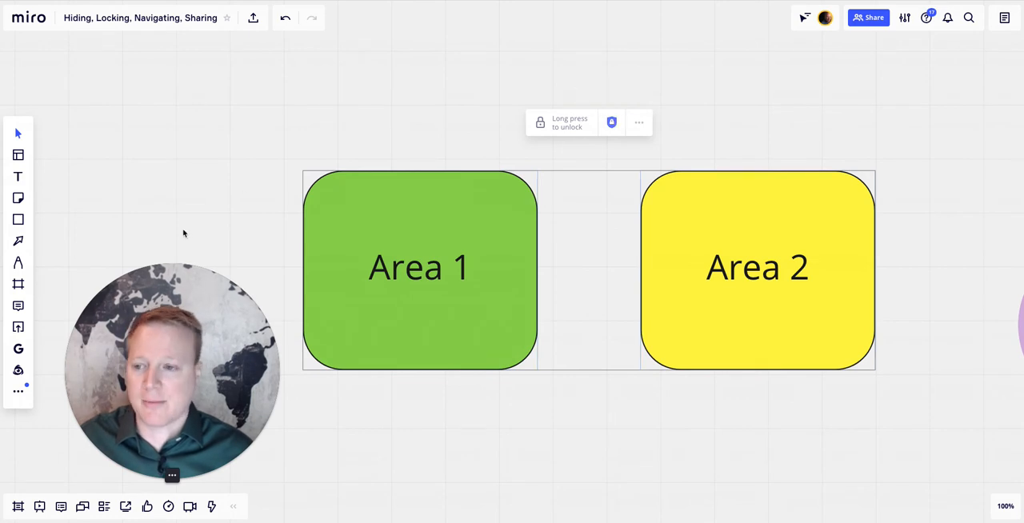
# - Add a white sticky note in the upper-left part of the green Area 1
pyautogui.click(18, 221)
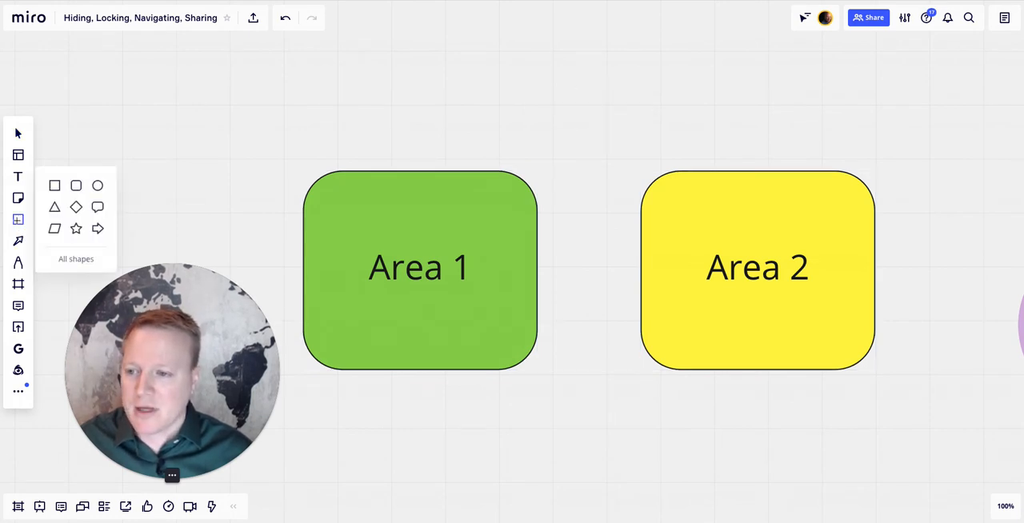
pyautogui.click(18, 198)
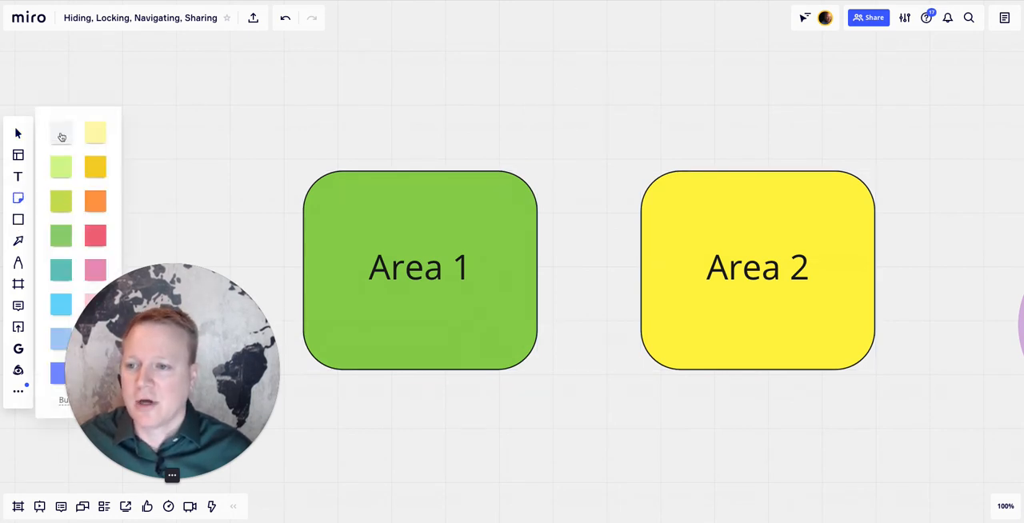
pyautogui.click(62, 130)
pyautogui.click(360, 215)
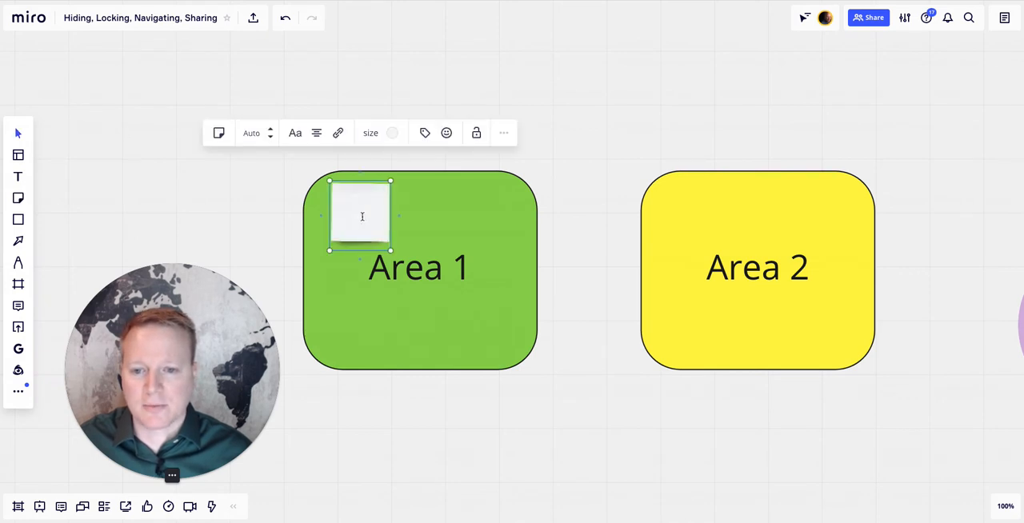
pyautogui.click(402, 225)
# - Duplicate the sticky note into Area 1's upper-right part and nudge the original slightly inward to balance the pair
pyautogui.click(371, 224)
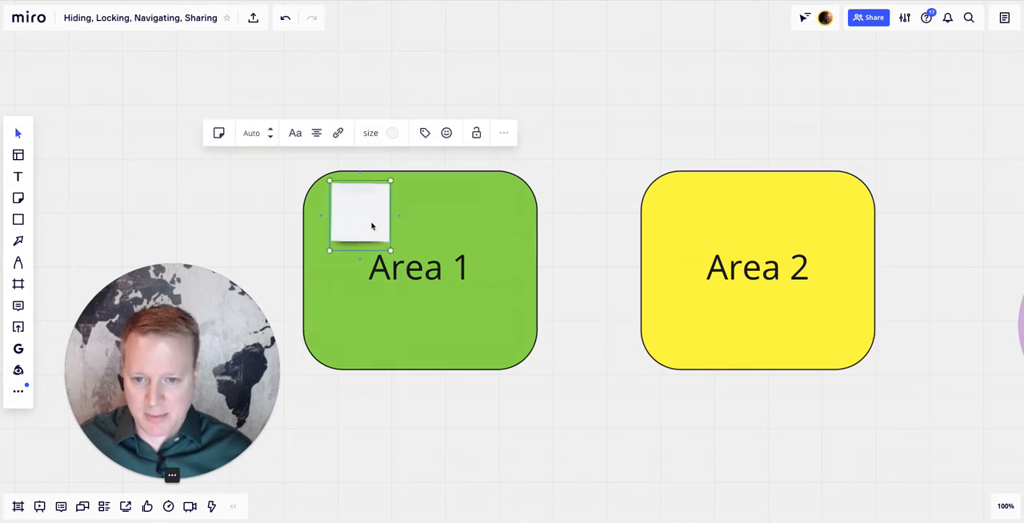
pyautogui.hotkey('ctrl', 'c')
pyautogui.hotkey('ctrl', 'v')
pyautogui.moveTo(481, 221); pyautogui.dragTo(473, 222)
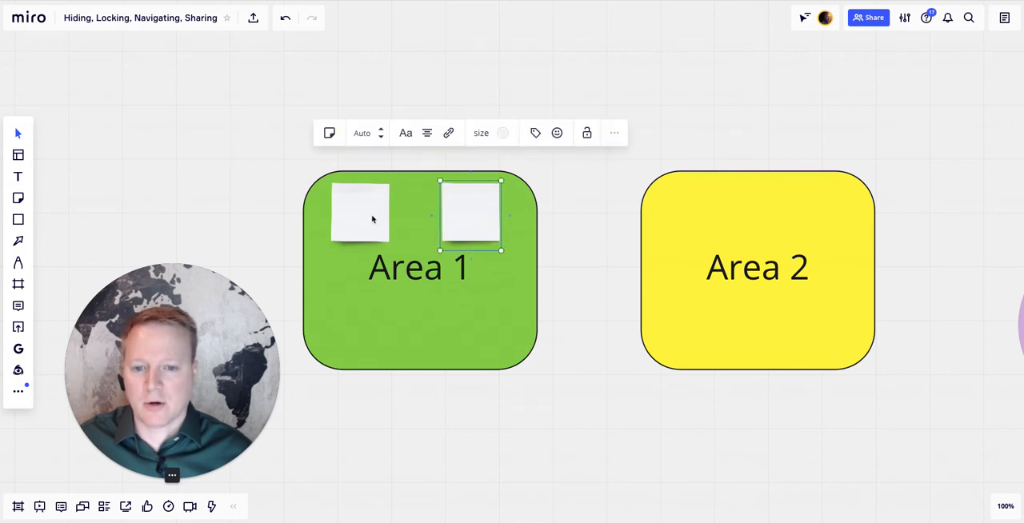
pyautogui.moveTo(372, 220); pyautogui.dragTo(379, 220)
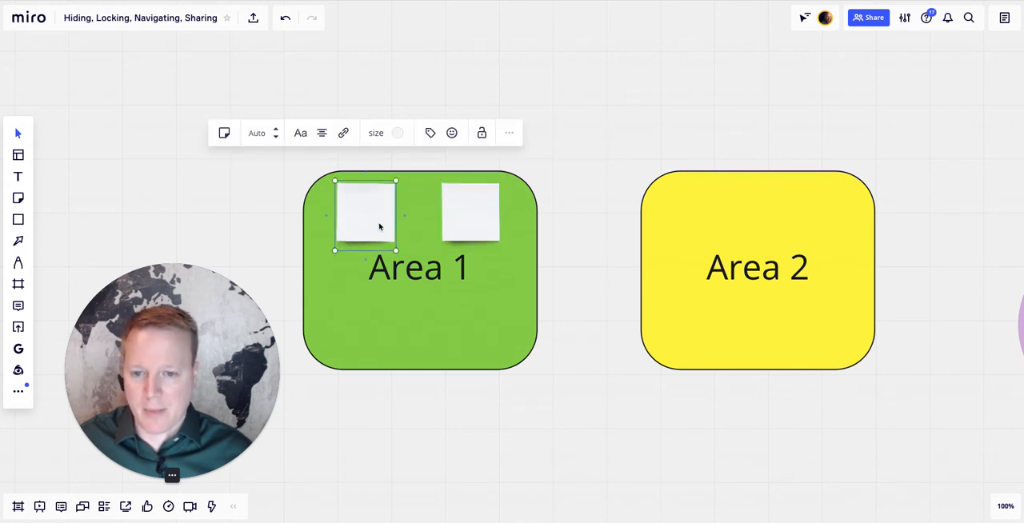
# - Copy Area 1's pair of sticky notes into the upper part of Area 2
pyautogui.keyDown('shift'); pyautogui.click(480, 223); pyautogui.keyUp('shift')
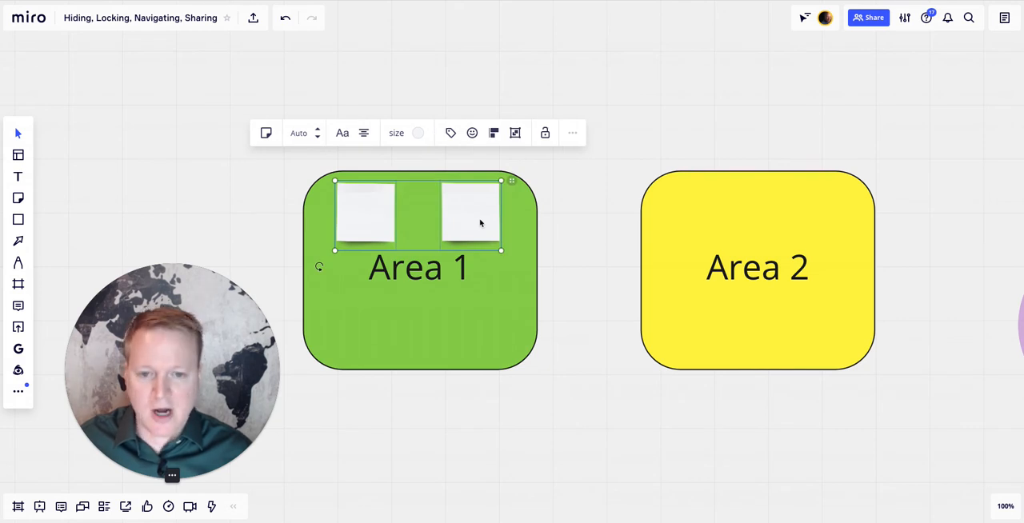
pyautogui.hotkey('ctrl', 'c')
pyautogui.hotkey('ctrl', 'v')
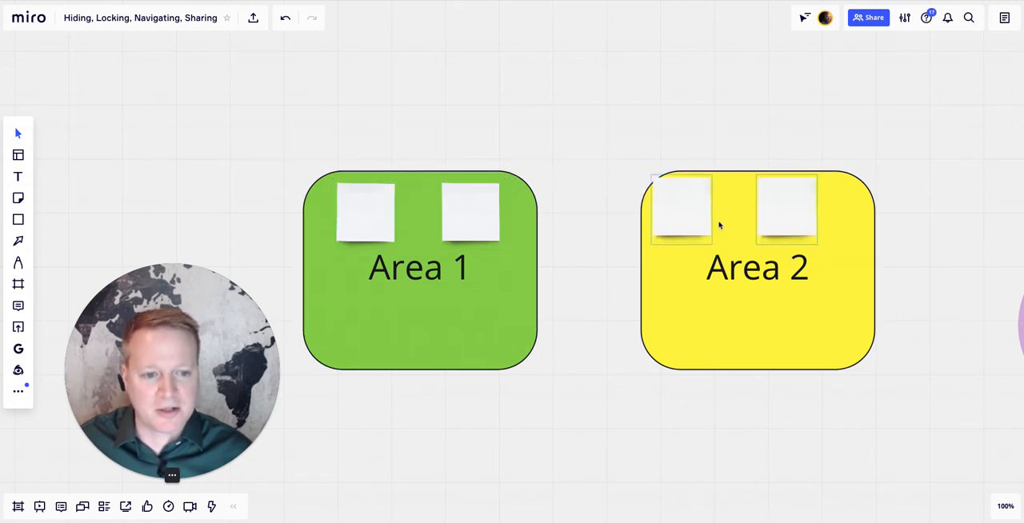
pyautogui.moveTo(719, 225); pyautogui.dragTo(722, 227)
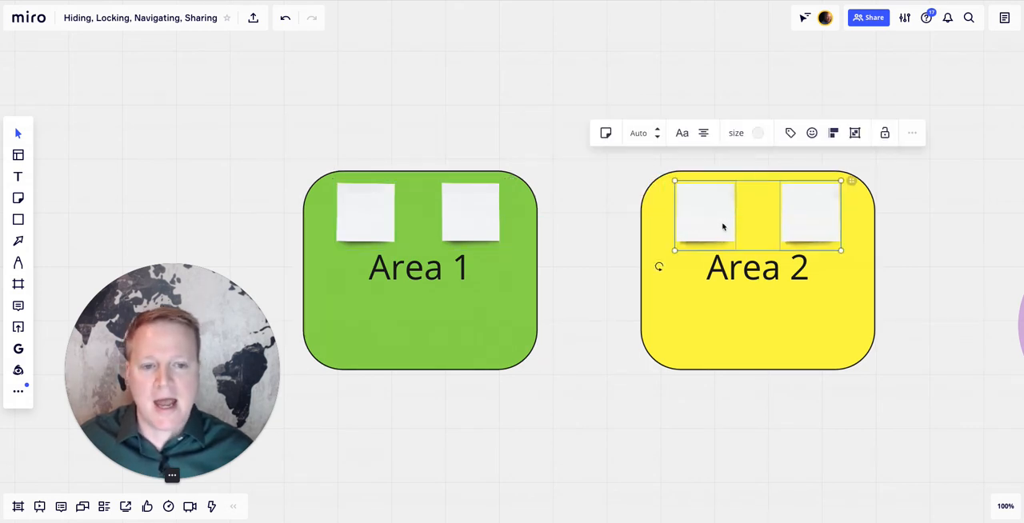
# - Copy the four upper sticky notes and place the duplicates as a lower row below the Area 1 and Area 2 labels
pyautogui.click(387, 215)
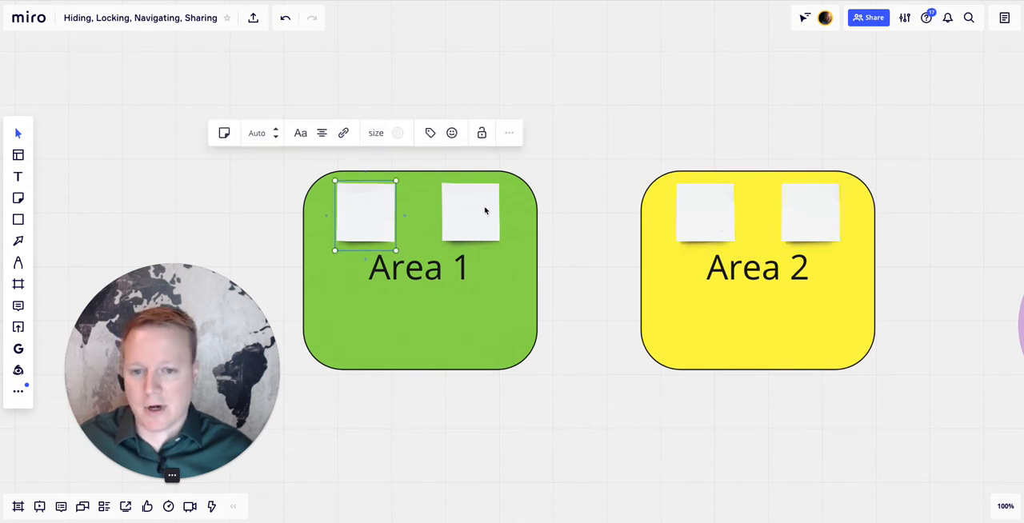
pyautogui.keyDown('shift'); pyautogui.click(485, 211); pyautogui.keyUp('shift')
pyautogui.keyDown('shift'); pyautogui.click(712, 211); pyautogui.keyUp('shift')
pyautogui.keyDown('shift'); pyautogui.click(813, 216); pyautogui.keyUp('shift')
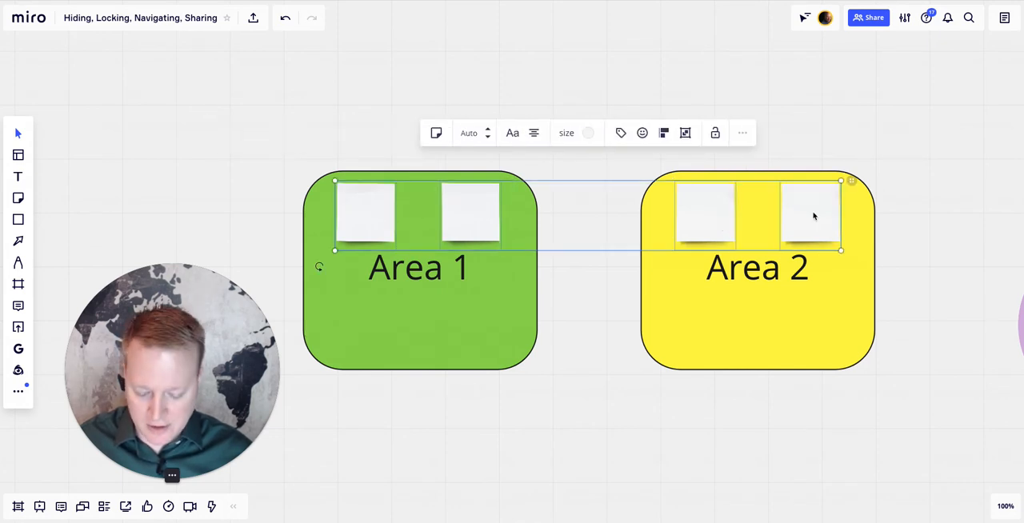
pyautogui.hotkey('ctrl', 'c')
pyautogui.hotkey('ctrl', 'v')
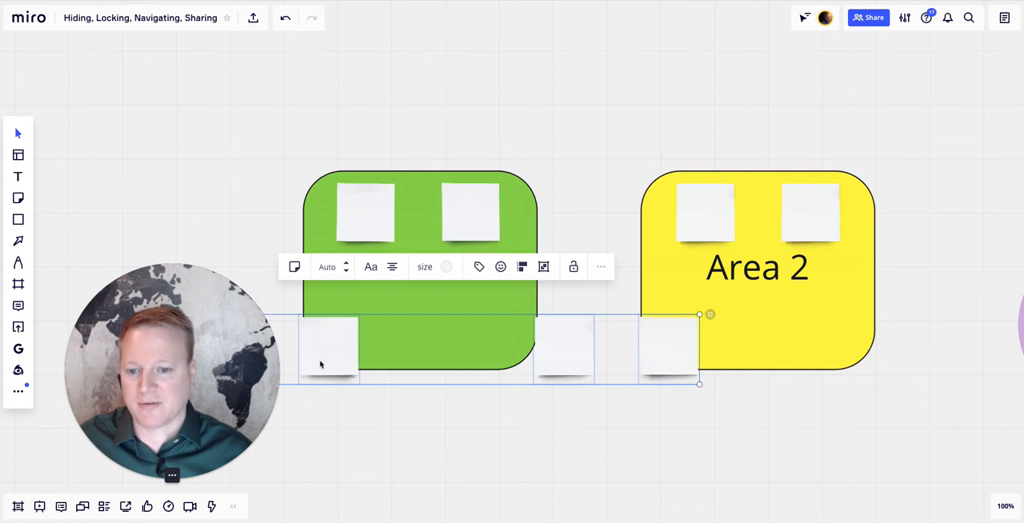
pyautogui.moveTo(320, 364); pyautogui.dragTo(461, 342)
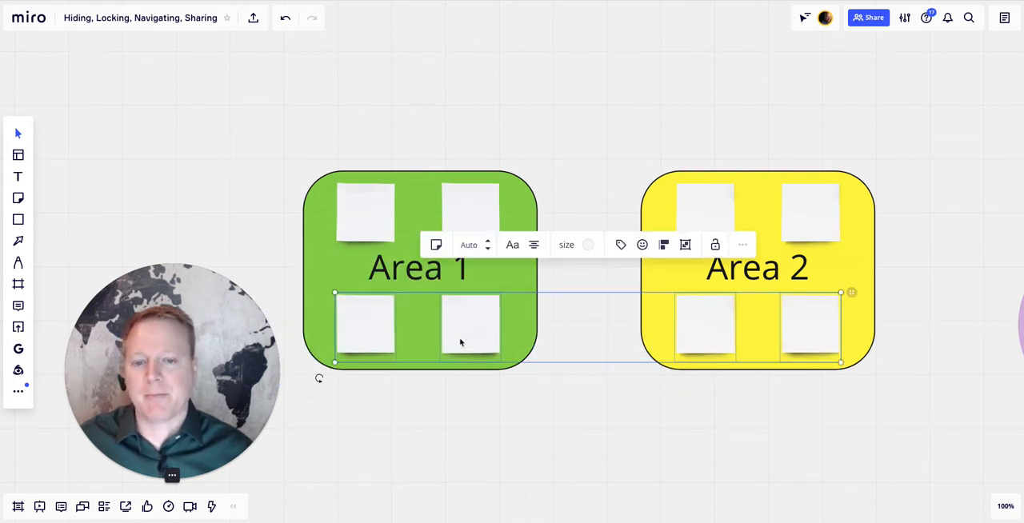
# - Check the lock on the area shapes, and enter "Type" in Area 1's upper-left sticky note
pyautogui.click(527, 278)
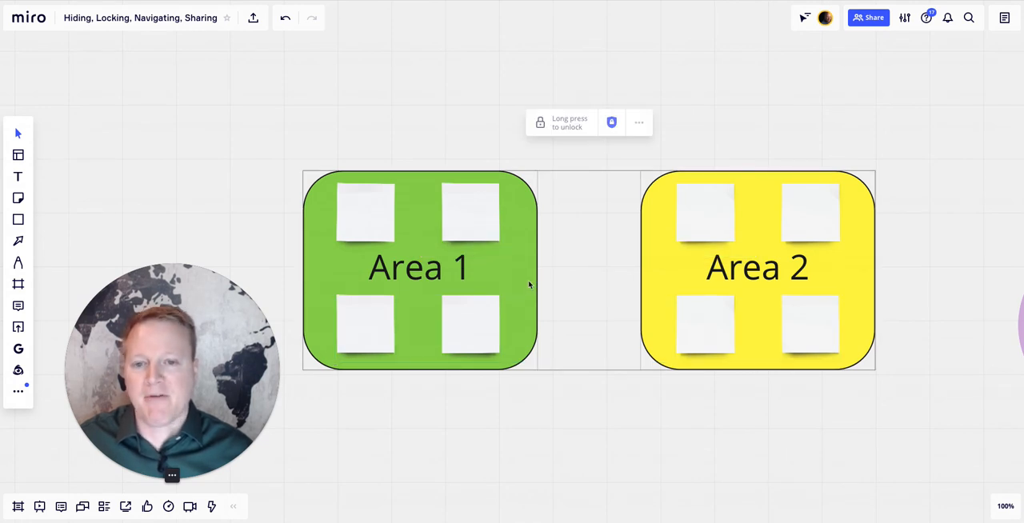
pyautogui.click(364, 217)
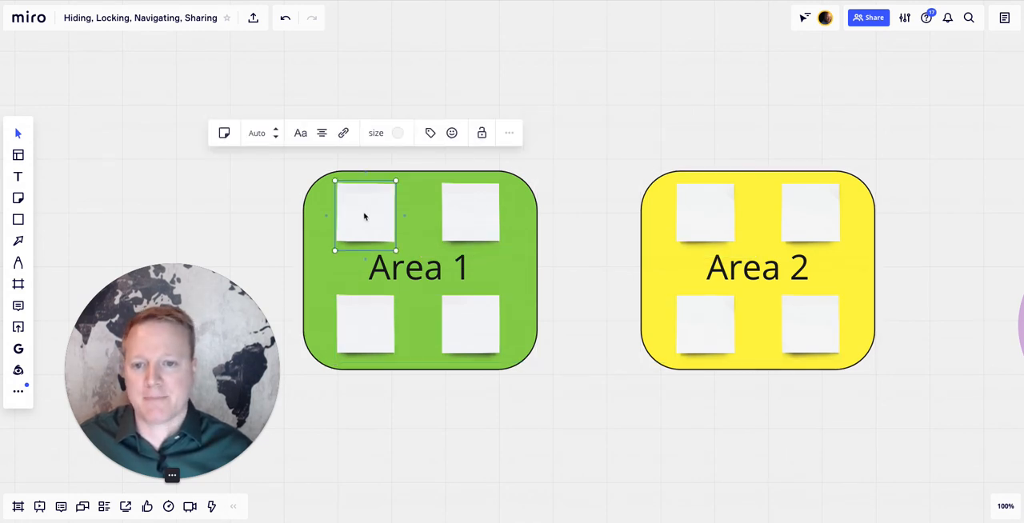
pyautogui.click(499, 209)
pyautogui.doubleClick(370, 211)
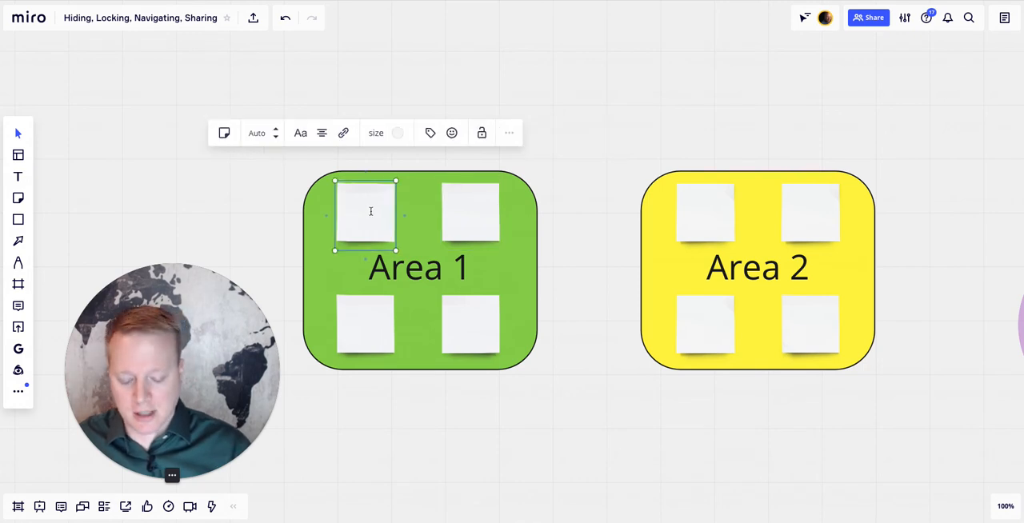
pyautogui.write('Type')
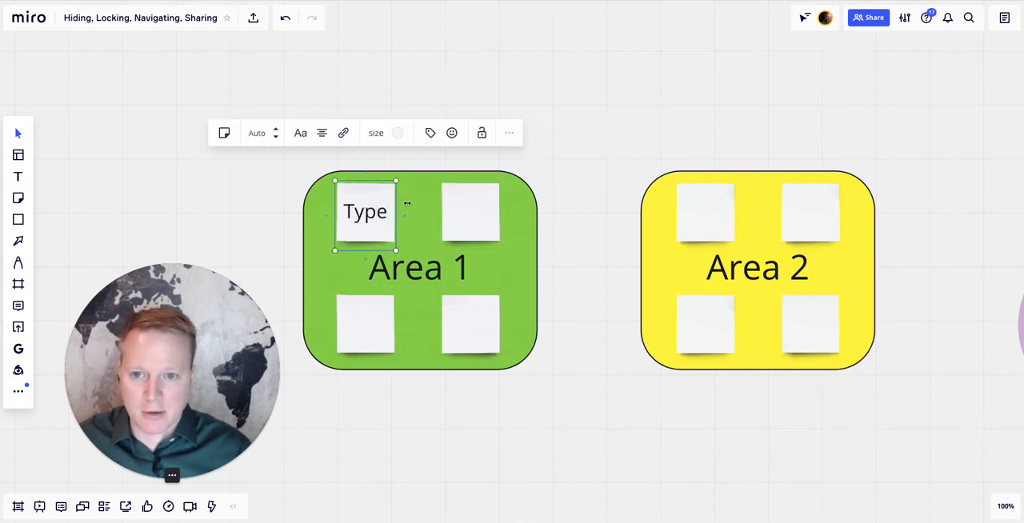
# - Finish the text entry, lock Area 2's four sticky notes together, and unlock them again
pyautogui.click(556, 197)
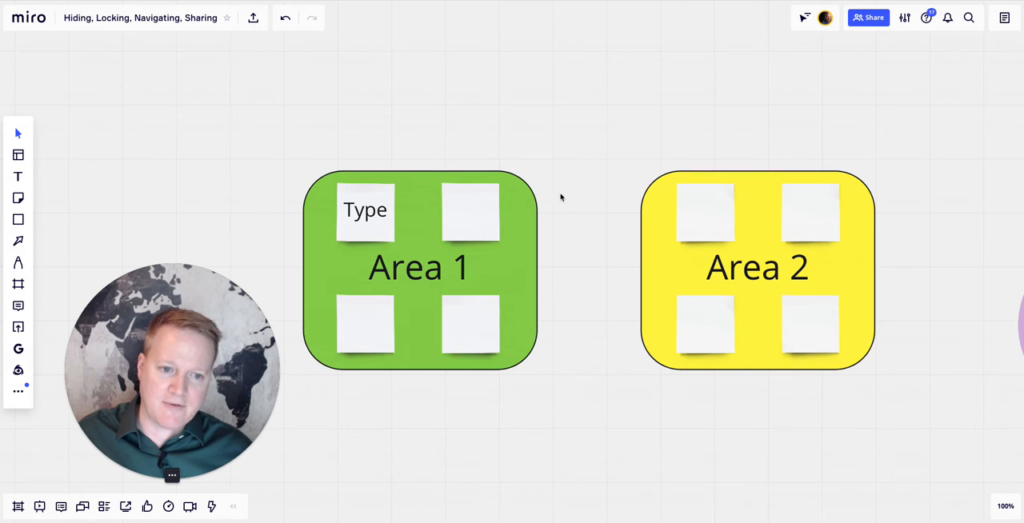
pyautogui.moveTo(527, 141); pyautogui.dragTo(938, 431)
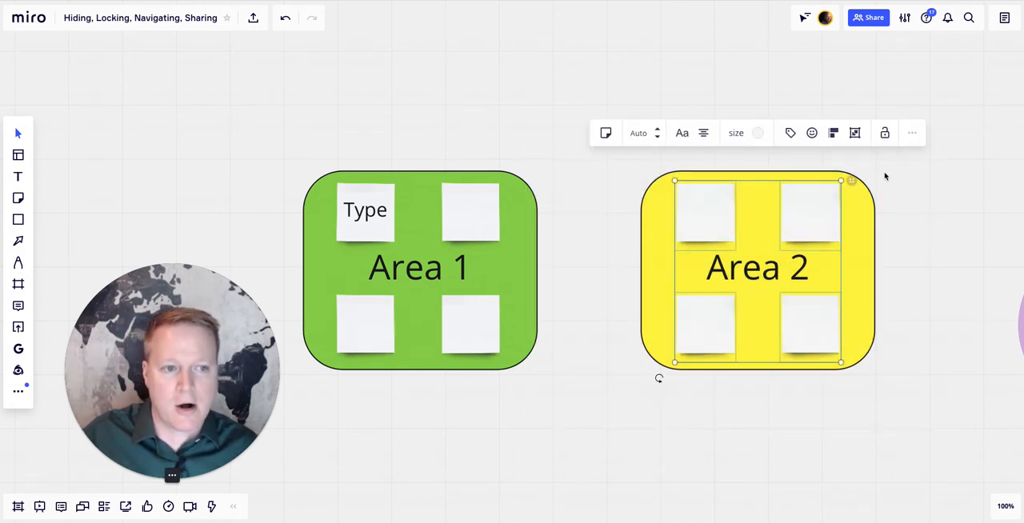
pyautogui.click(884, 133)
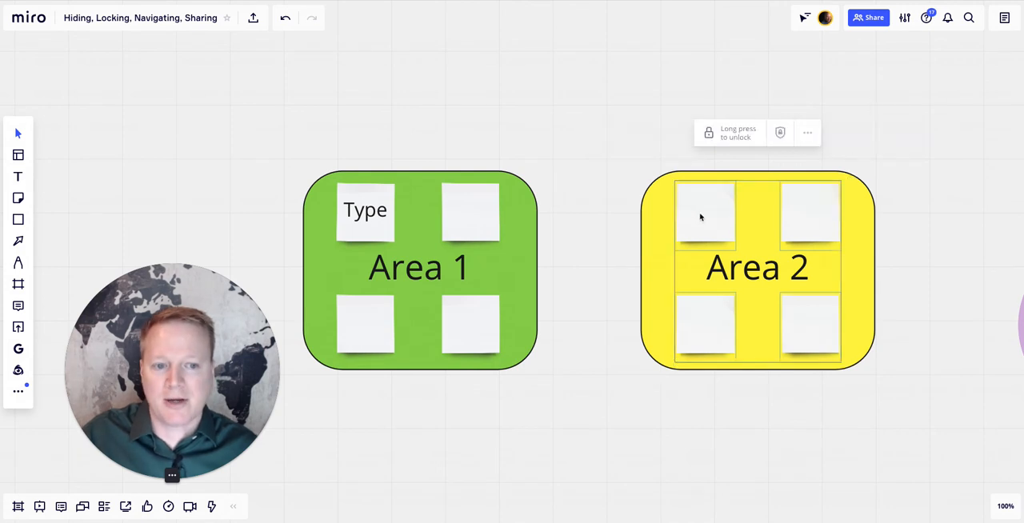
pyautogui.click(736, 141)
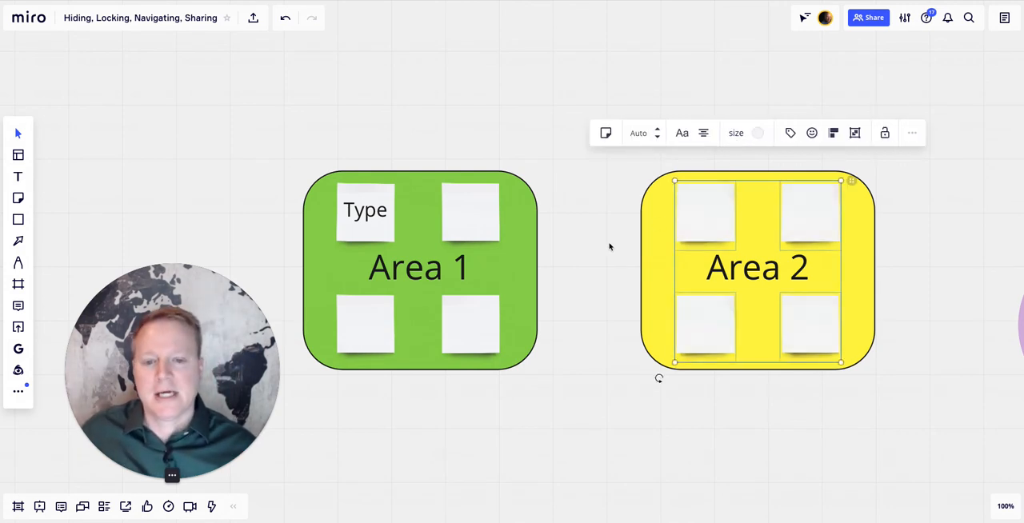
# - Unlock the red "Locked" rectangle east of the Venn diagram and delete it to uncover the content behind it
pyautogui.hscroll(10, 608, 247)
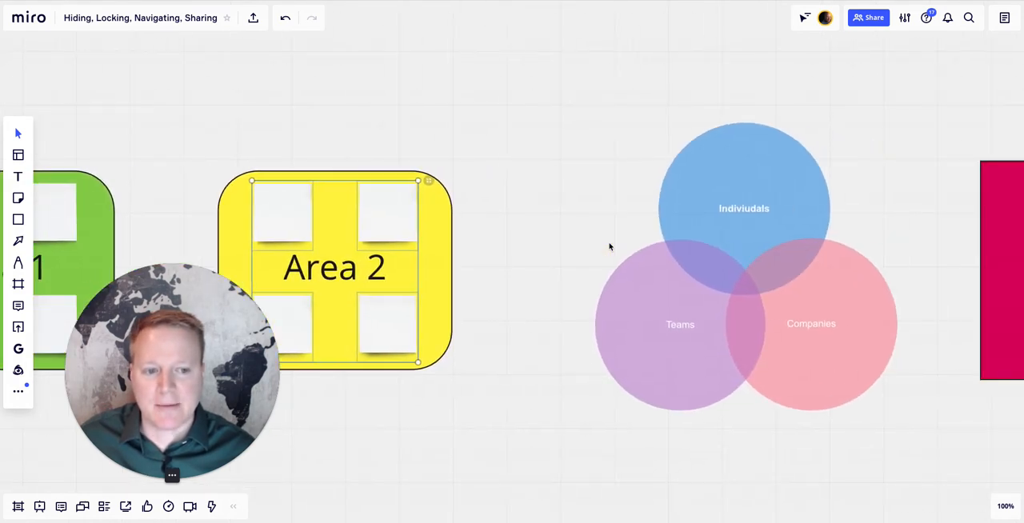
pyautogui.hscroll(-1, 609, 247)
pyautogui.hscroll(1, 608, 247)
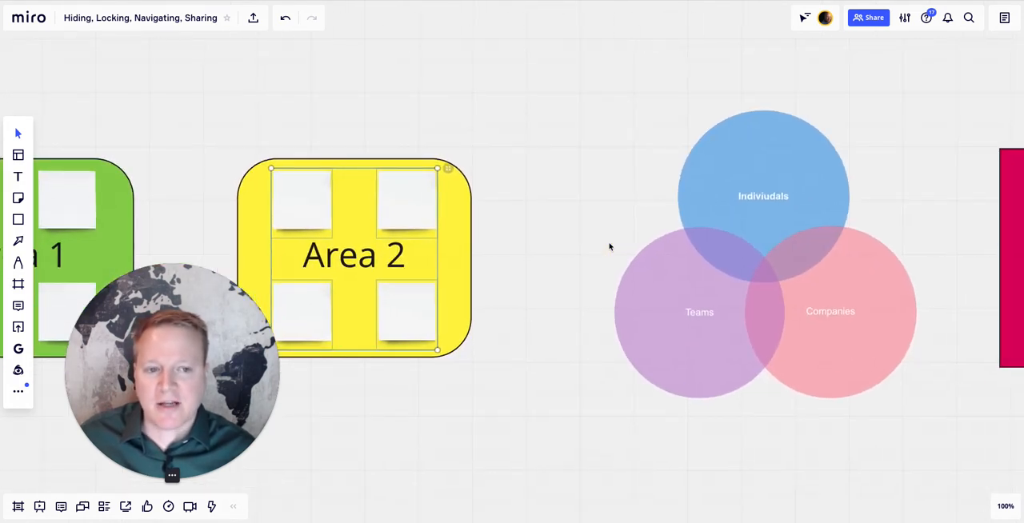
pyautogui.hscroll(3, 608, 246)
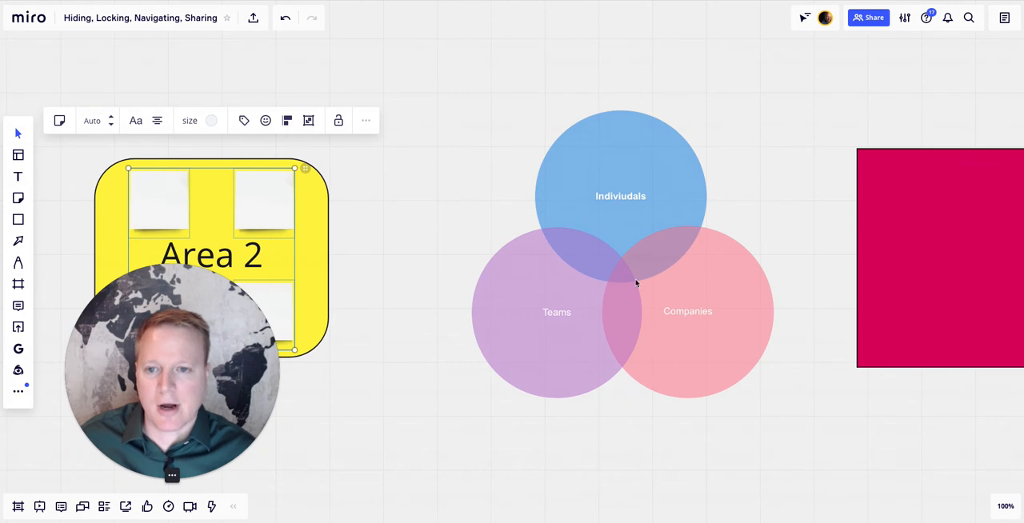
pyautogui.hscroll(1, 661, 251)
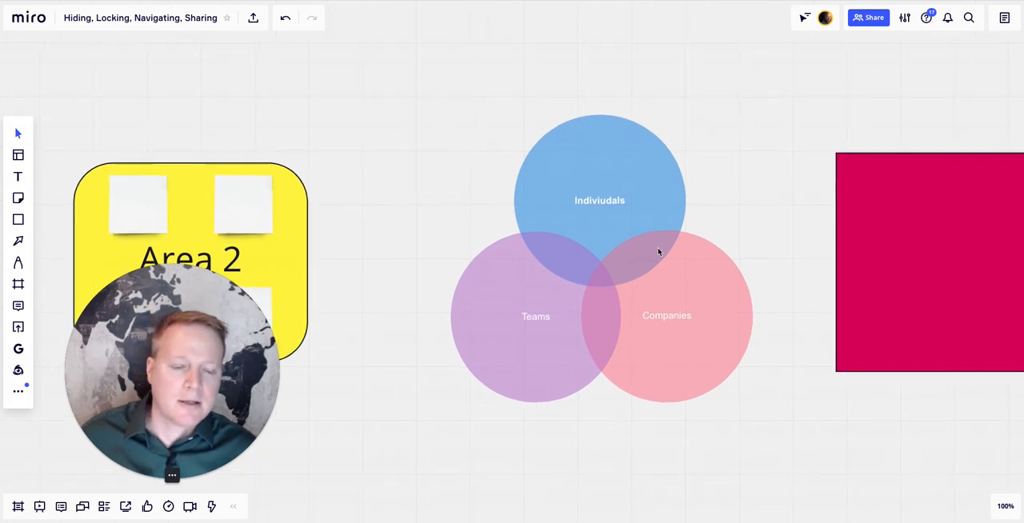
pyautogui.hscroll(8, 659, 252)
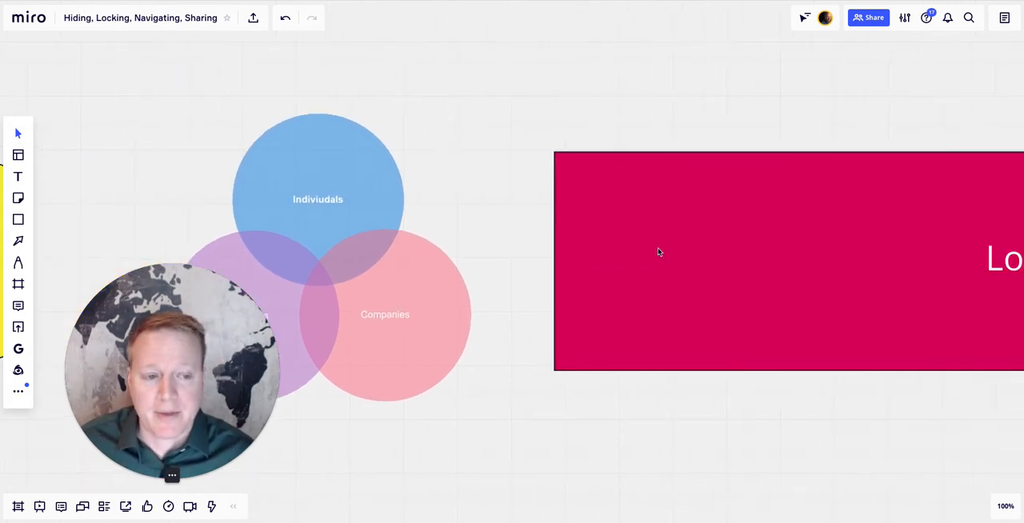
pyautogui.hscroll(8, 659, 252)
pyautogui.scroll(-2, 659, 252)
pyautogui.hscroll(3, 659, 252)
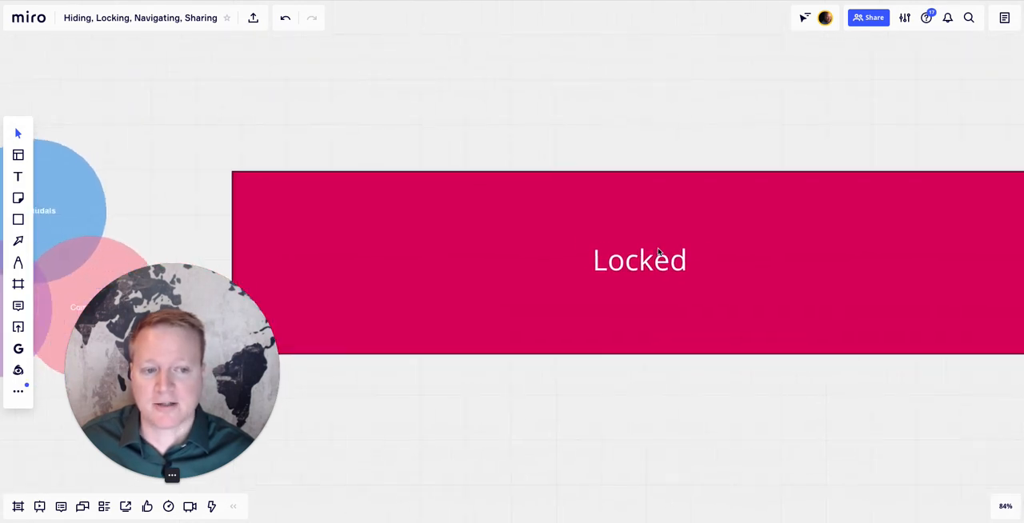
pyautogui.hscroll(3, 659, 252)
pyautogui.click(699, 269)
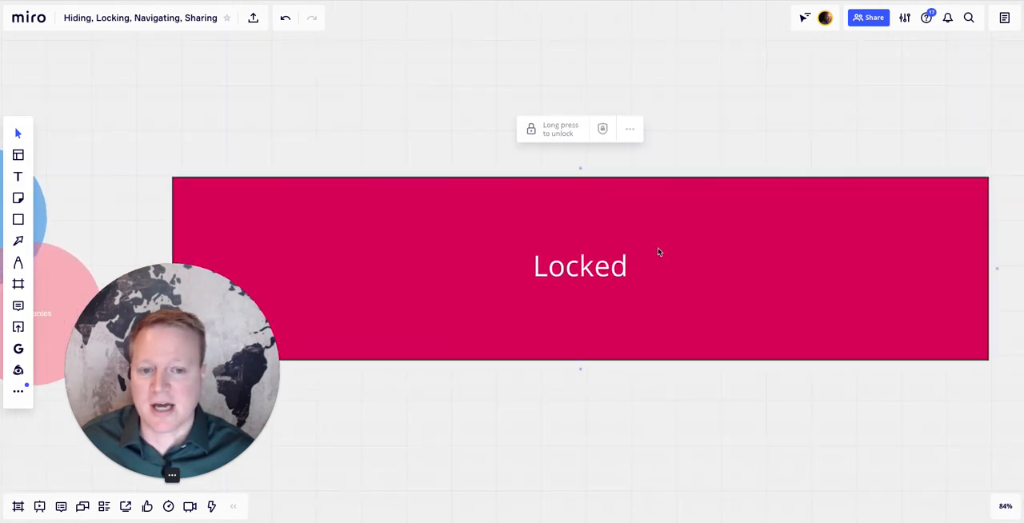
pyautogui.click(564, 132)
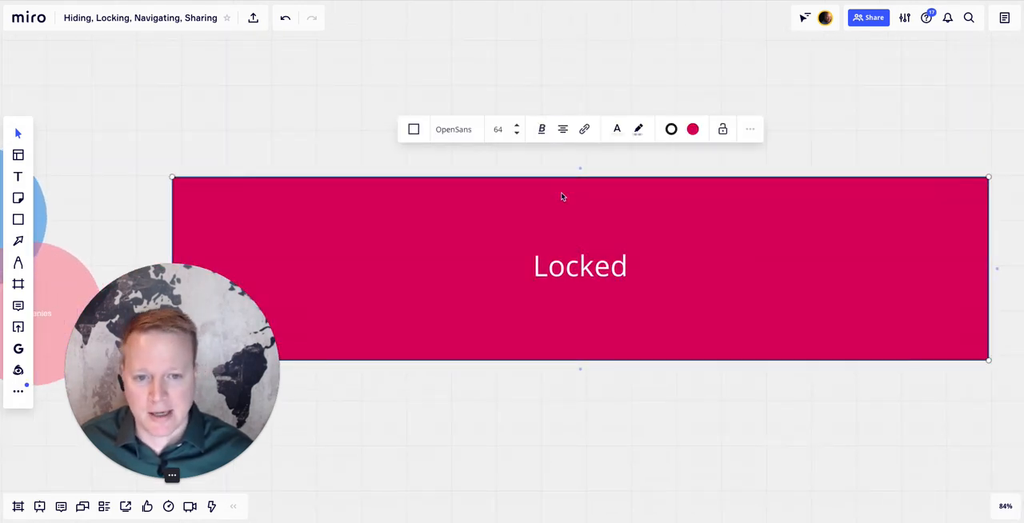
pyautogui.press('Delete')
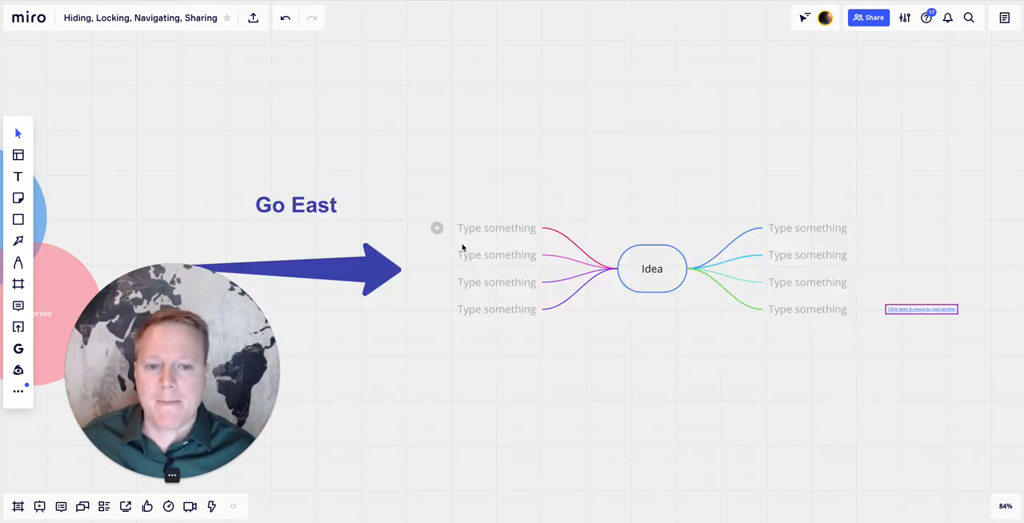
# - Draw a trial block arrow from the Companies circle toward the area beneath the "Go East" arrow, and delete it
pyautogui.hscroll(-3, 440, 240)
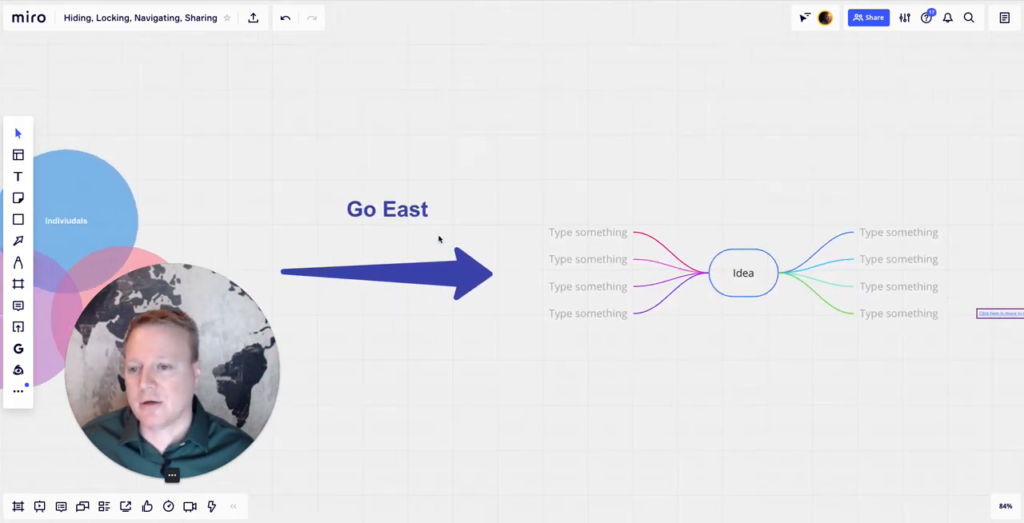
pyautogui.hscroll(-4, 438, 239)
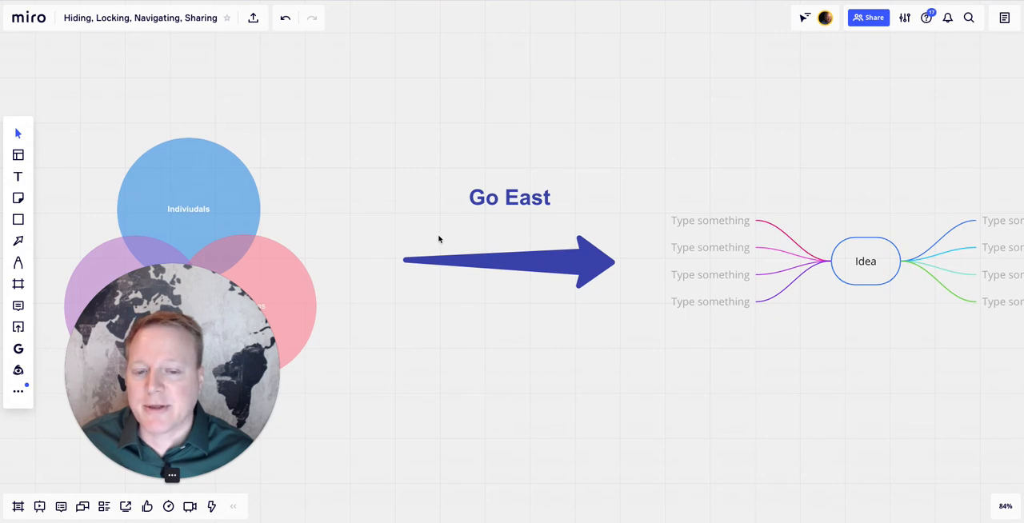
pyautogui.click(463, 265)
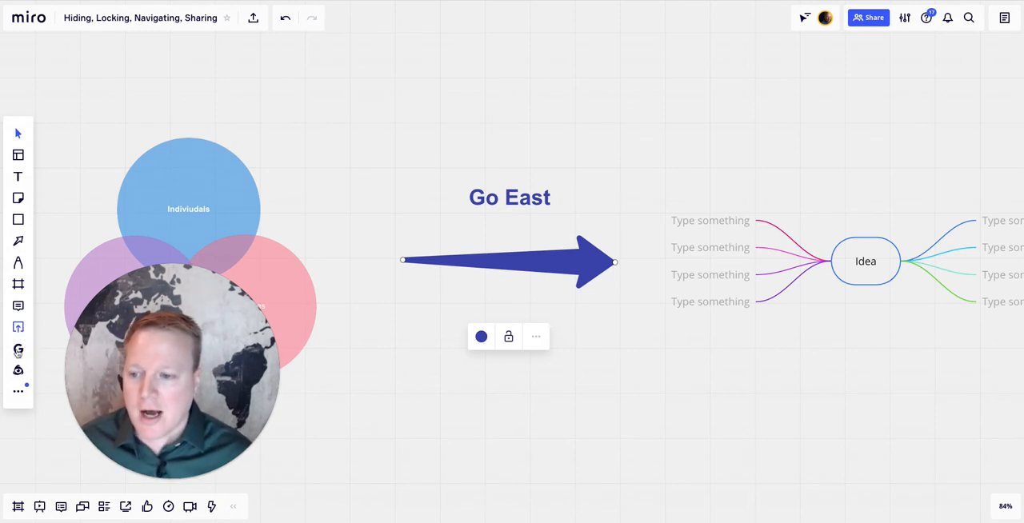
pyautogui.click(17, 241)
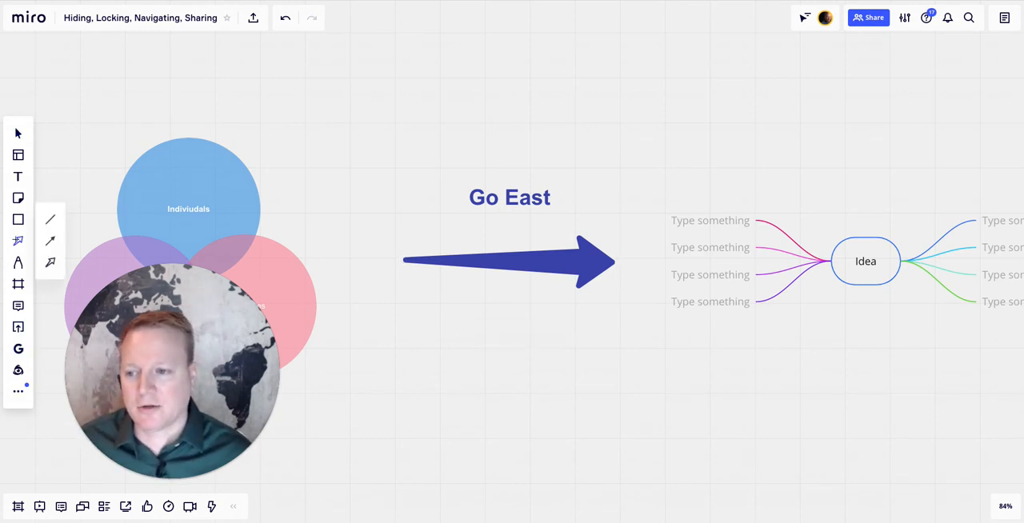
pyautogui.click(49, 263)
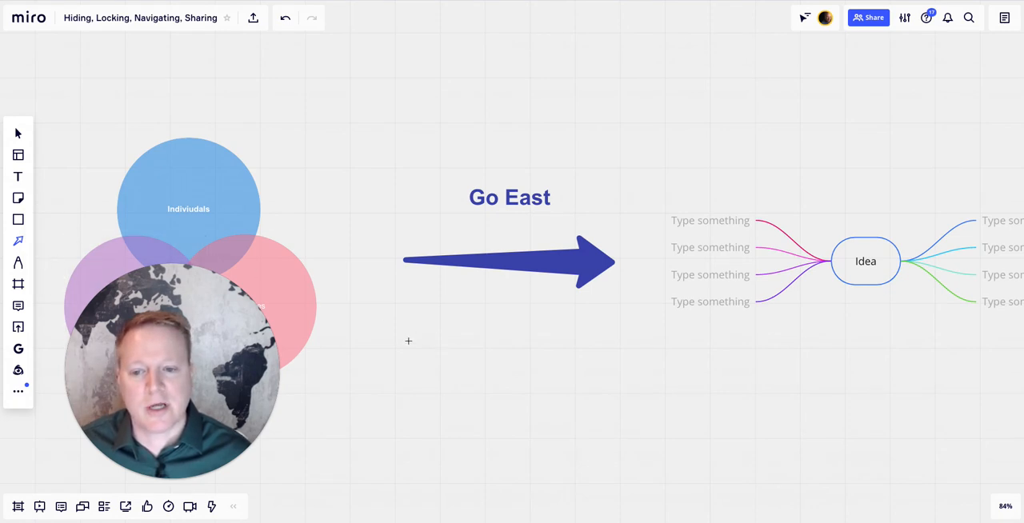
pyautogui.moveTo(316, 304); pyautogui.dragTo(473, 336)
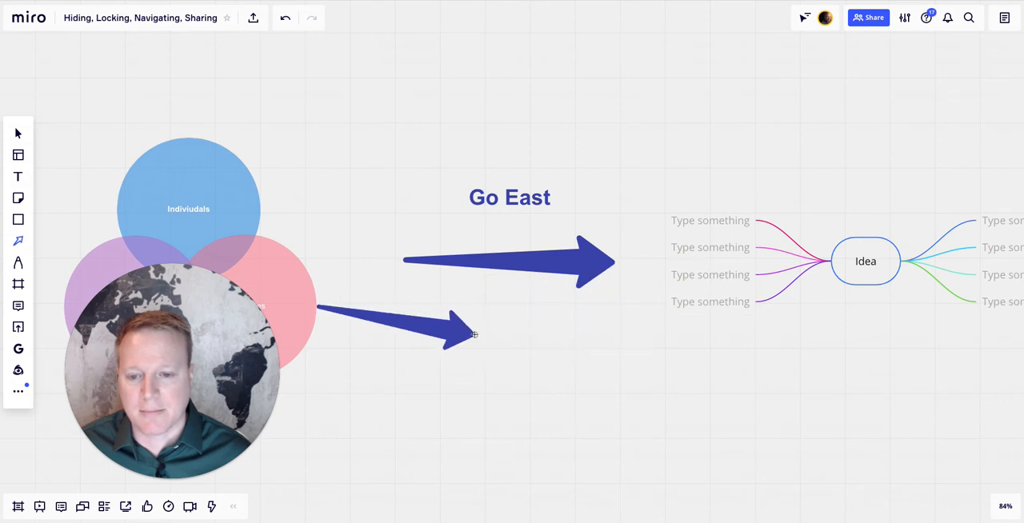
pyautogui.press('Escape')
pyautogui.press('Delete')
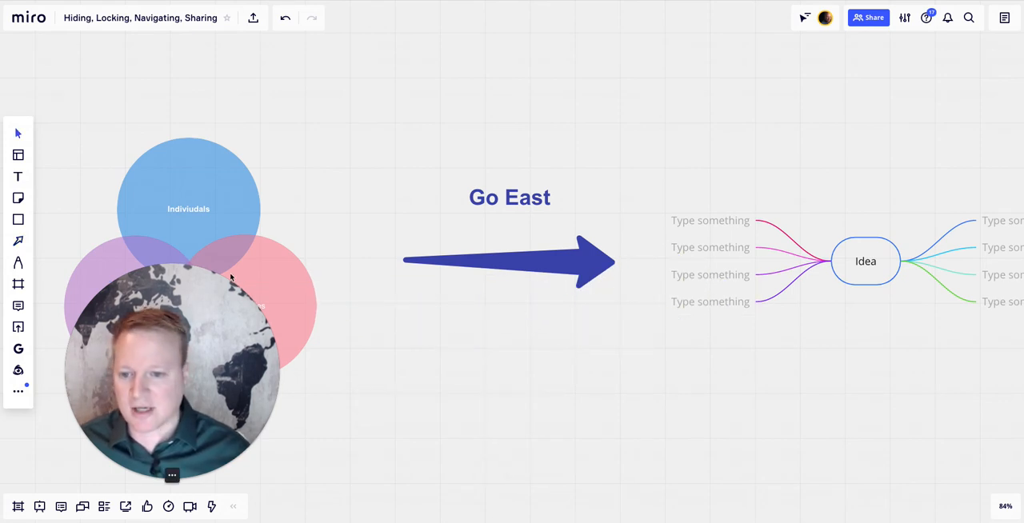
# - Draw a nearly horizontal block arrow below the existing "Go East" arrow, pointing east and about the same length
pyautogui.click(19, 242)
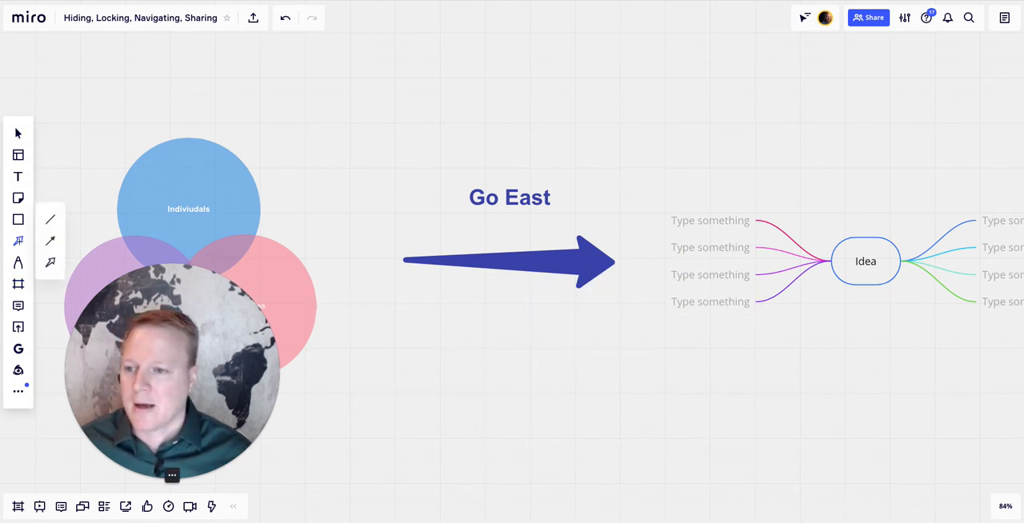
pyautogui.click(47, 266)
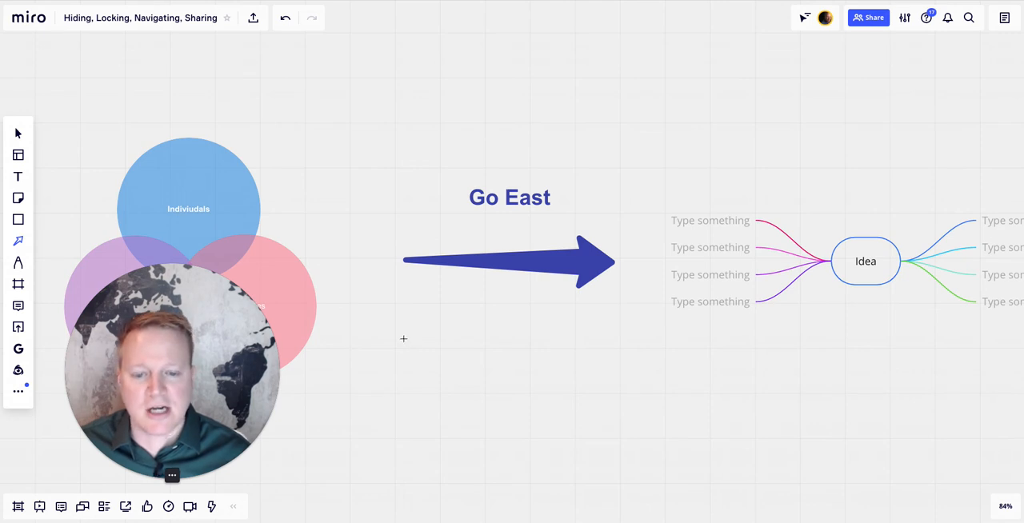
pyautogui.moveTo(403, 338); pyautogui.dragTo(617, 342)
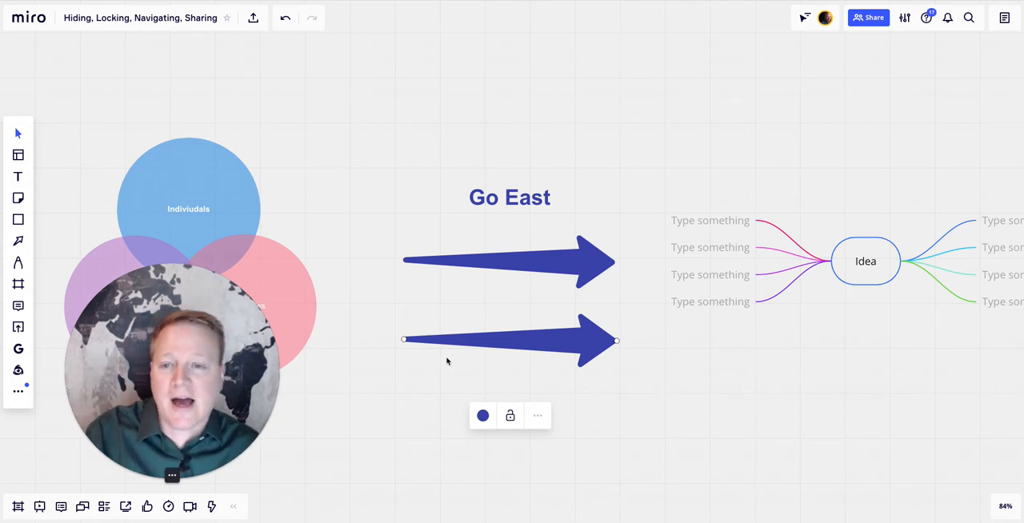
# - Examine the board east of the arrows, from the Idea mind map across the empty gap to the 5 whys template
pyautogui.hscroll(4, 446, 361)
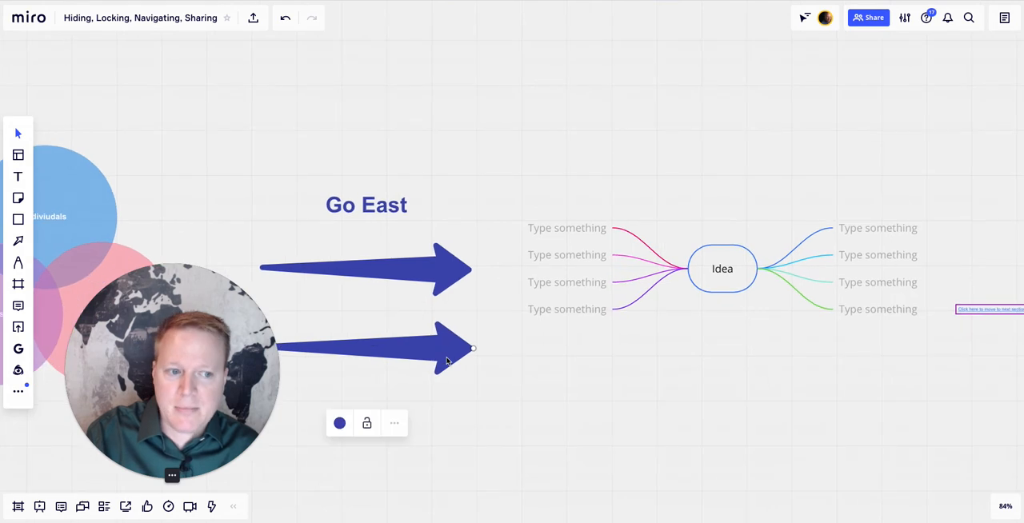
pyautogui.hscroll(4, 446, 360)
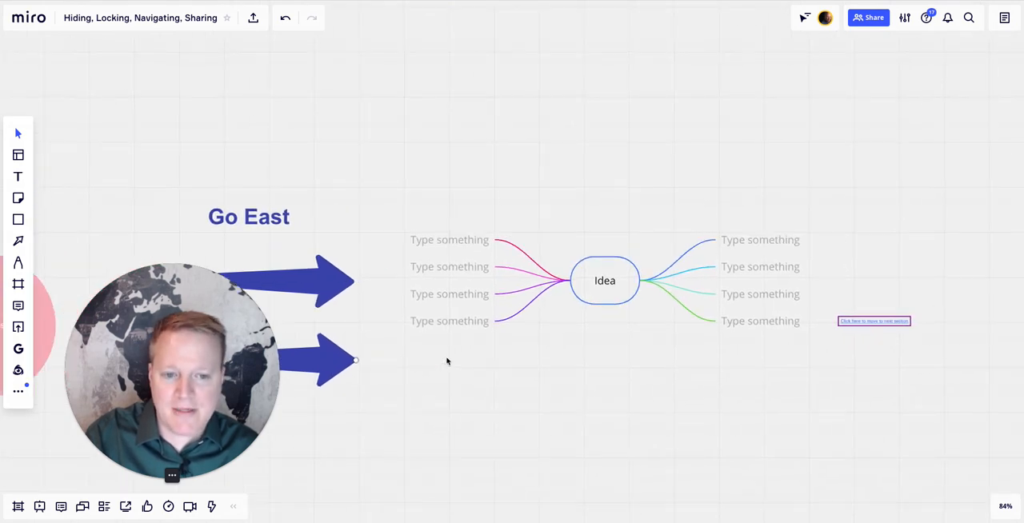
pyautogui.hscroll(4, 617, 288)
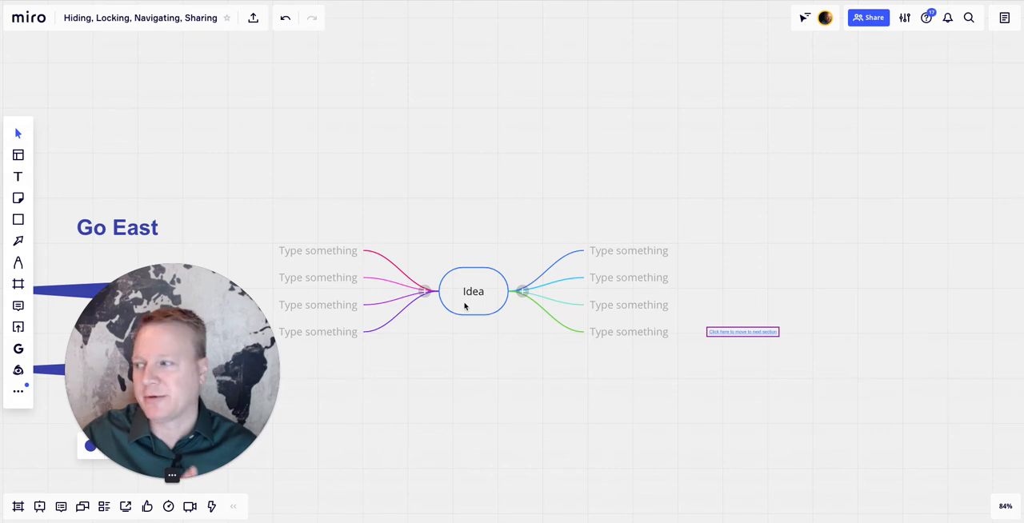
pyautogui.hscroll(9, 464, 306)
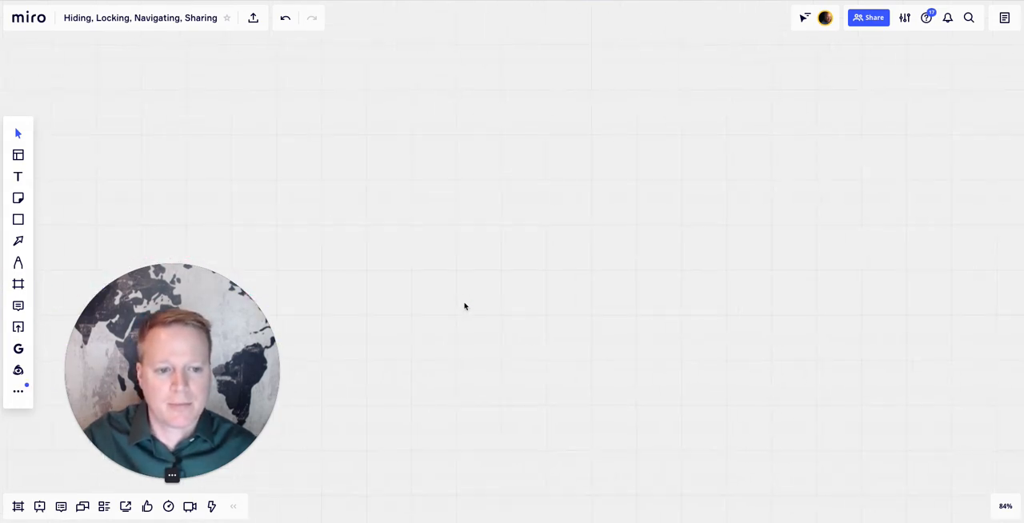
pyautogui.hscroll(6, 464, 307)
pyautogui.scroll(-5, 465, 307)
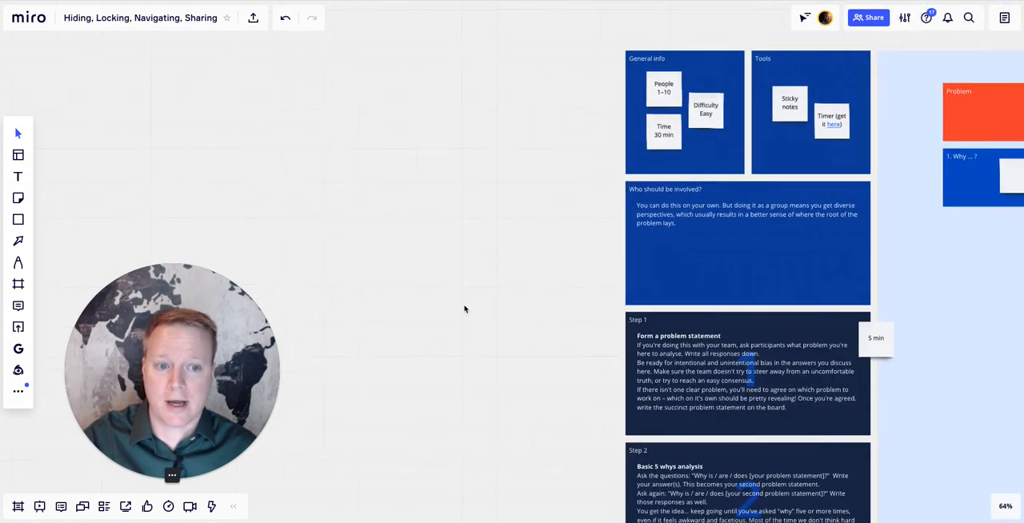
pyautogui.hscroll(10, 465, 309)
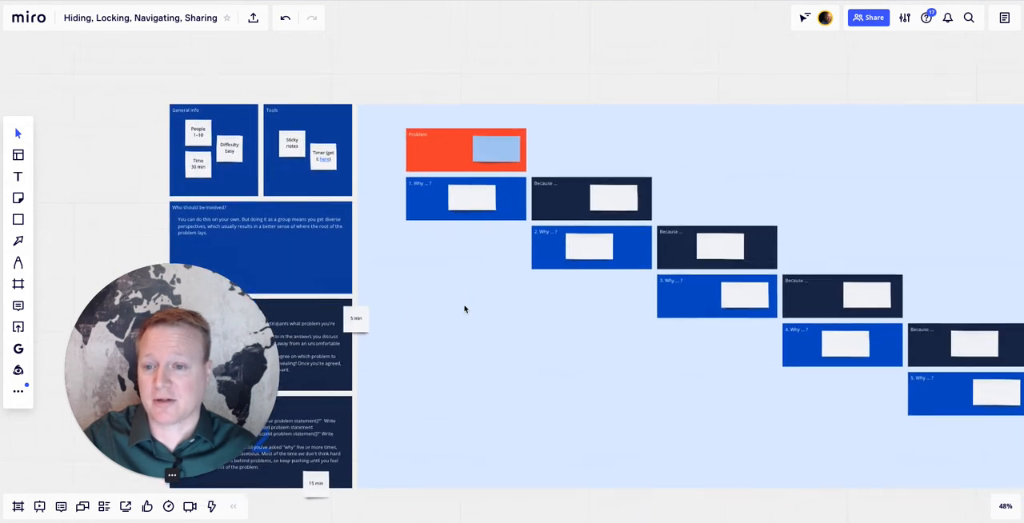
pyautogui.scroll(-2, 465, 308)
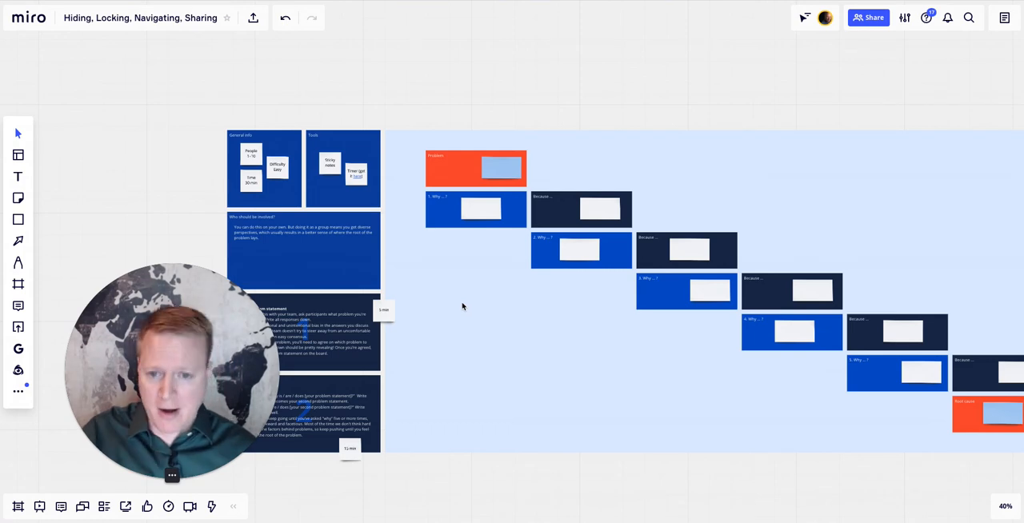
# - Return to the "Click here to move to next section" text beside the Idea mind map and follow its link
pyautogui.hscroll(-15, 408, 287)
pyautogui.hscroll(-2, 409, 287)
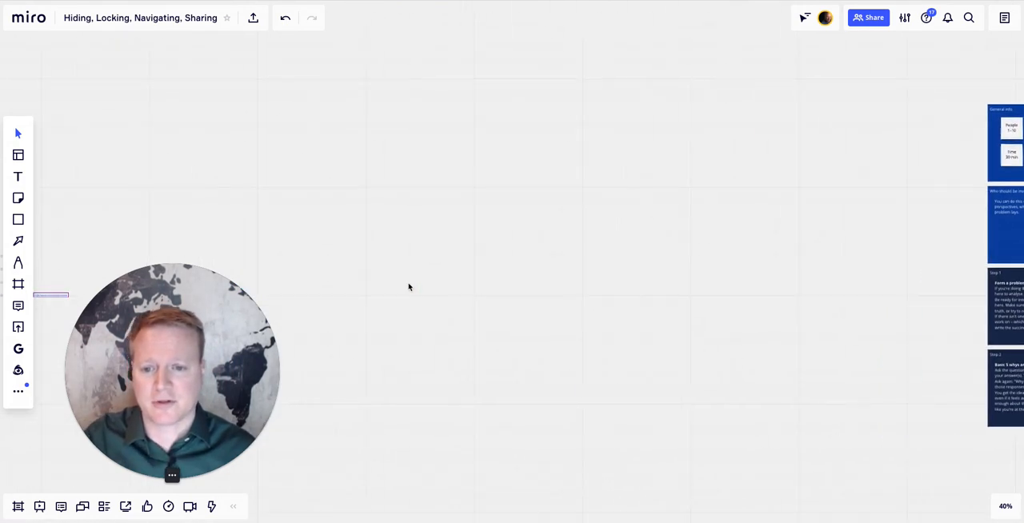
pyautogui.scroll(-6, 409, 287)
pyautogui.hscroll(-2, 409, 287)
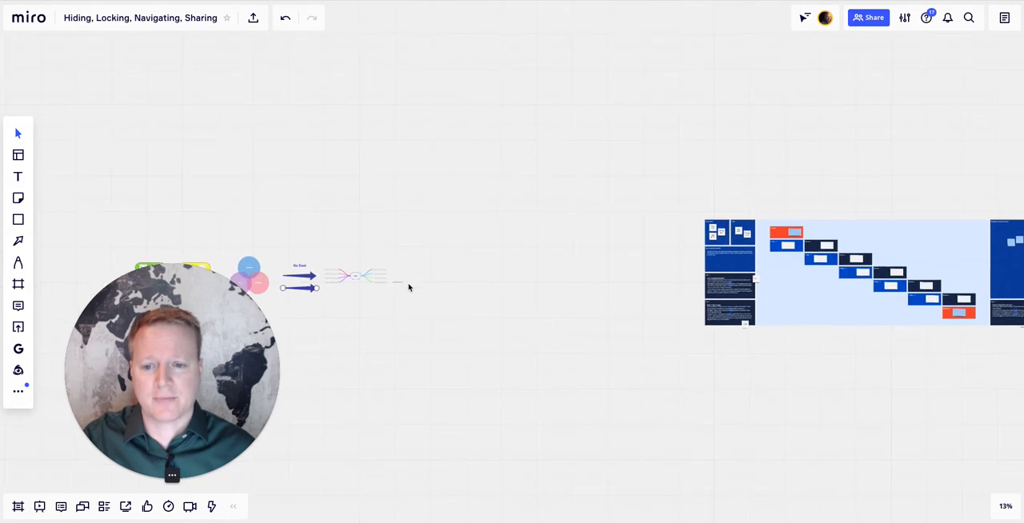
pyautogui.scroll(10, 409, 287)
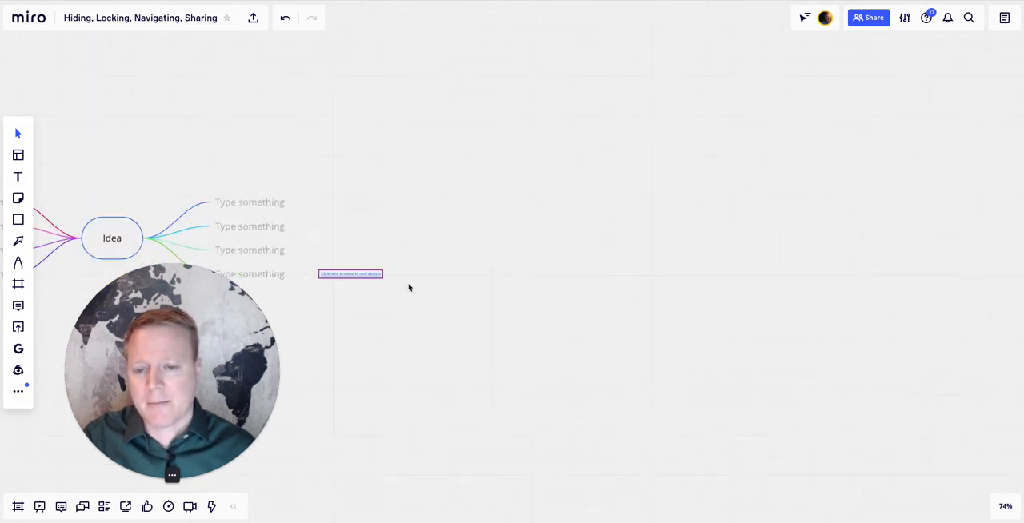
pyautogui.scroll(1, 409, 287)
pyautogui.hscroll(-2, 409, 285)
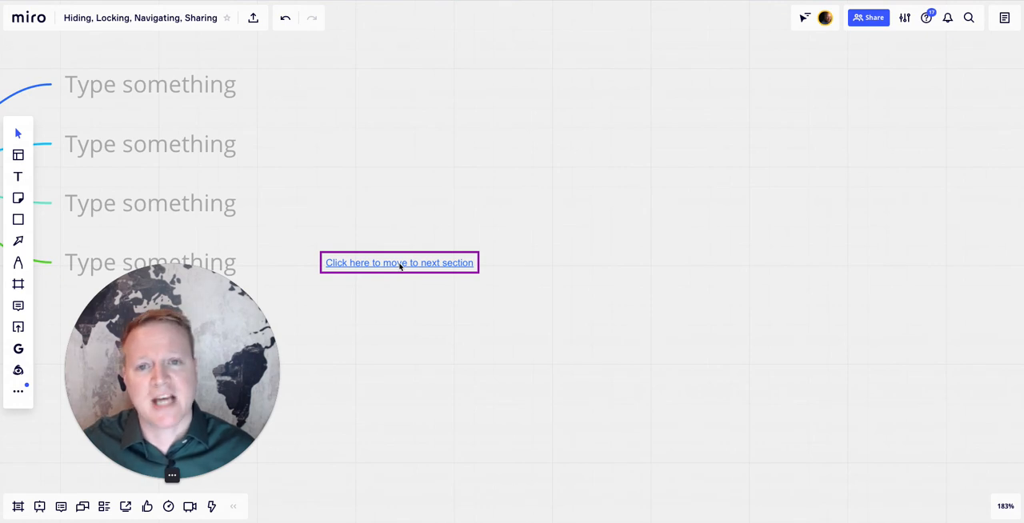
pyautogui.click(401, 267)
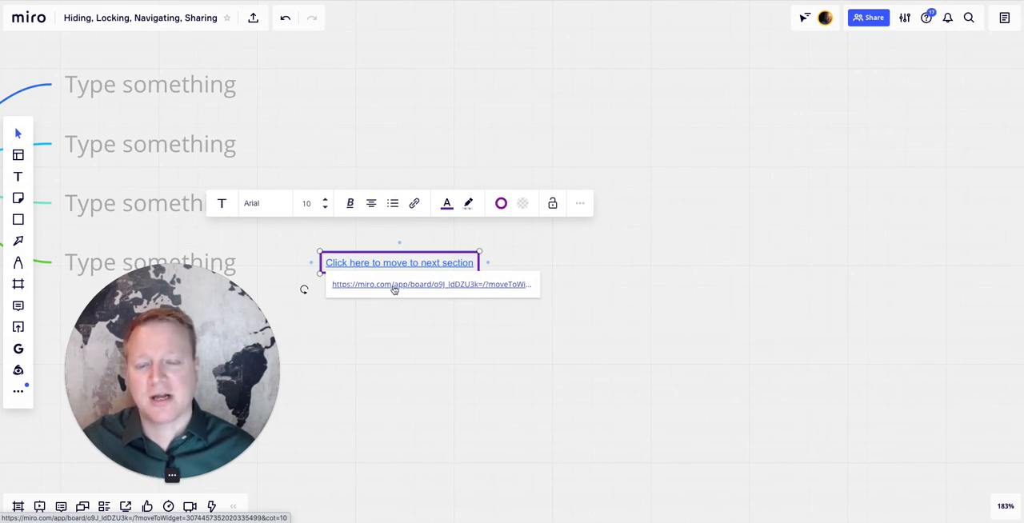
pyautogui.click(394, 285)
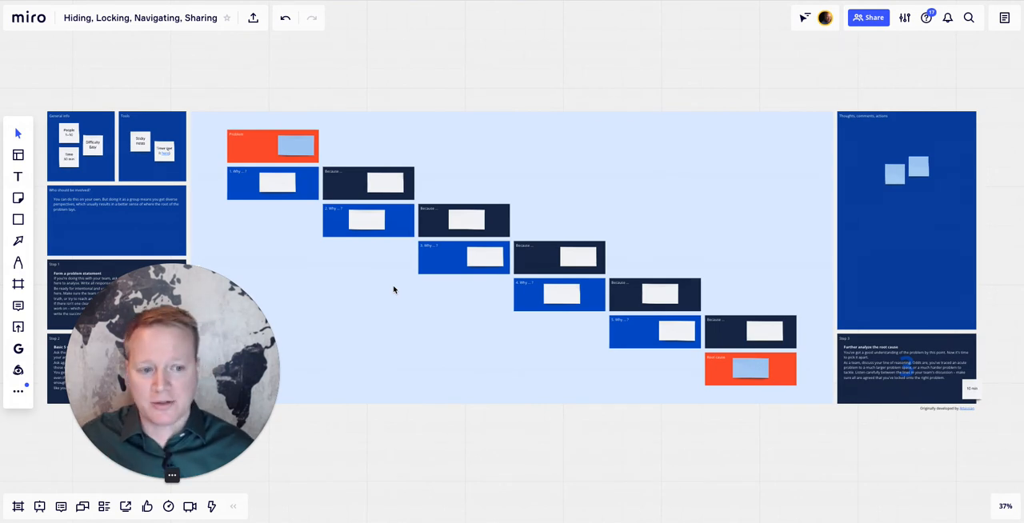
# - Follow the link on the "Group 1" sticky note east of the 5 whys template
pyautogui.hscroll(5, 393, 289)
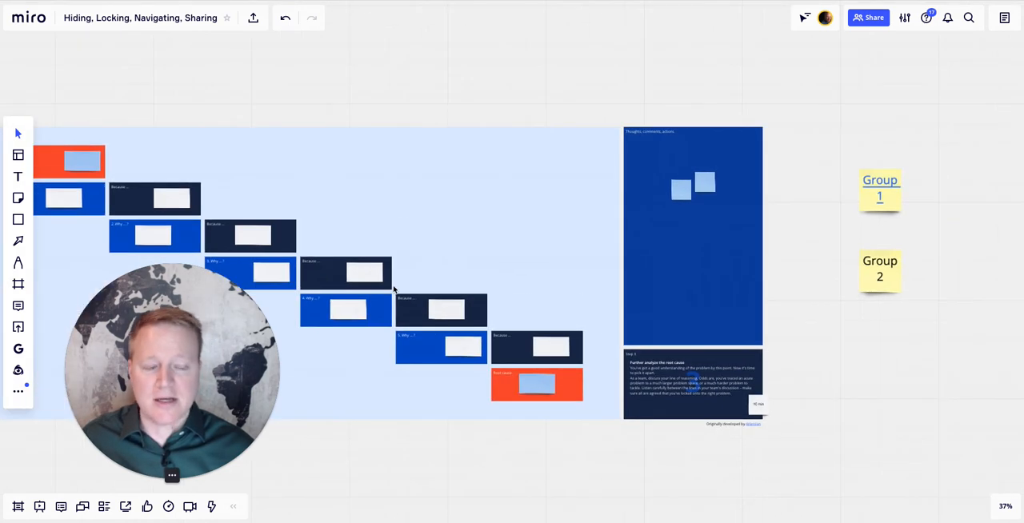
pyautogui.hscroll(3, 394, 289)
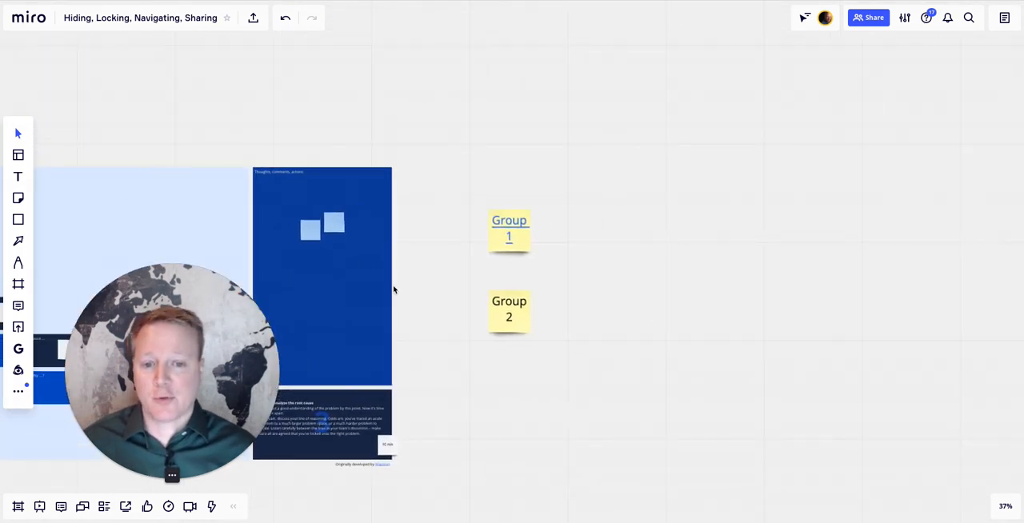
pyautogui.scroll(5, 397, 281)
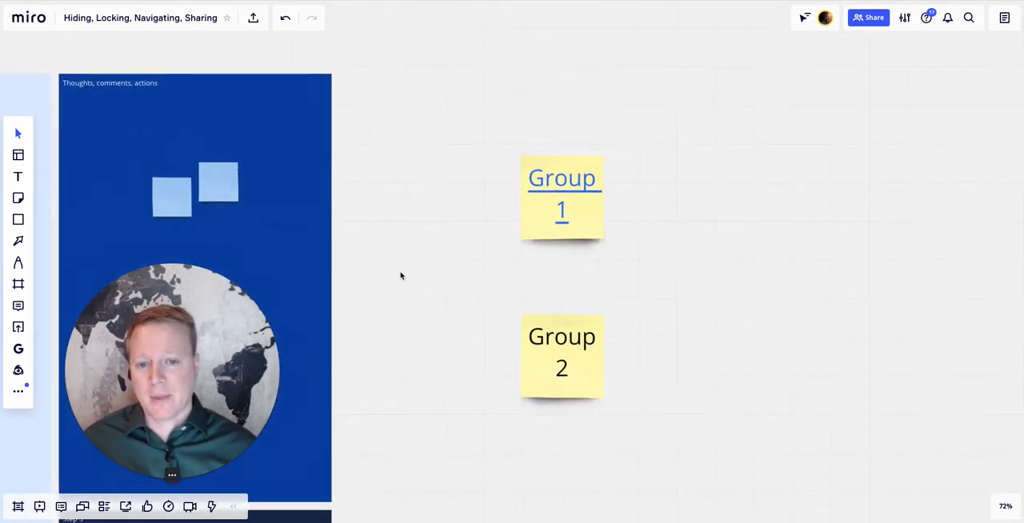
pyautogui.hscroll(1, 401, 275)
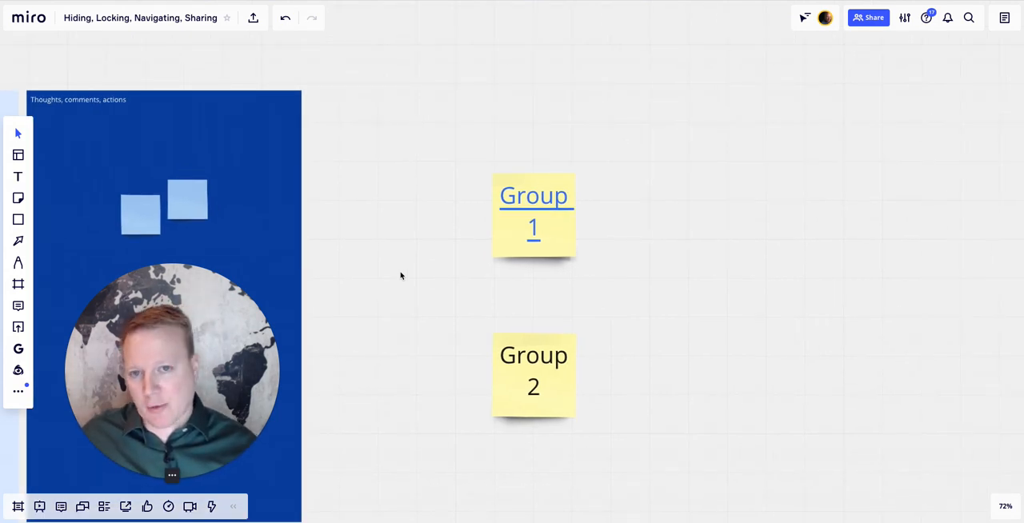
pyautogui.click(533, 209)
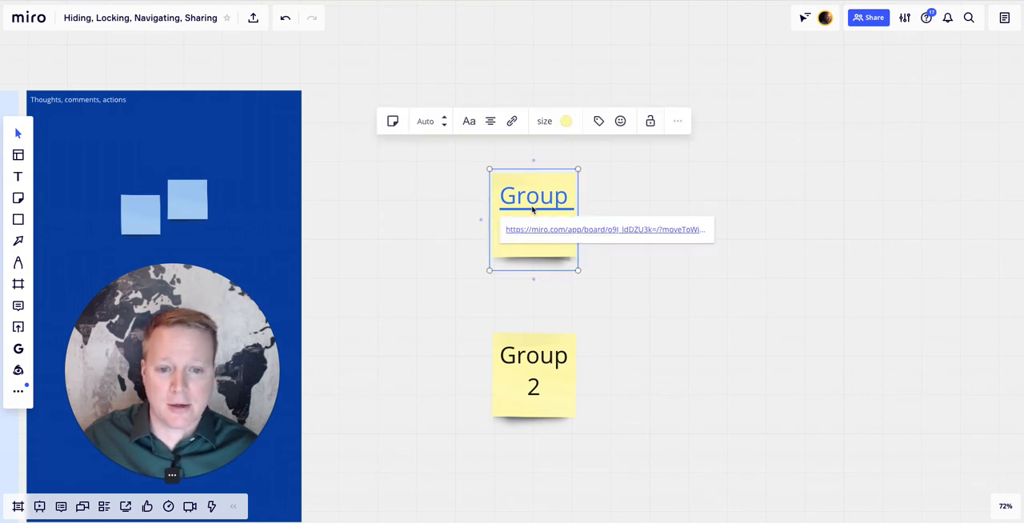
pyautogui.click(614, 232)
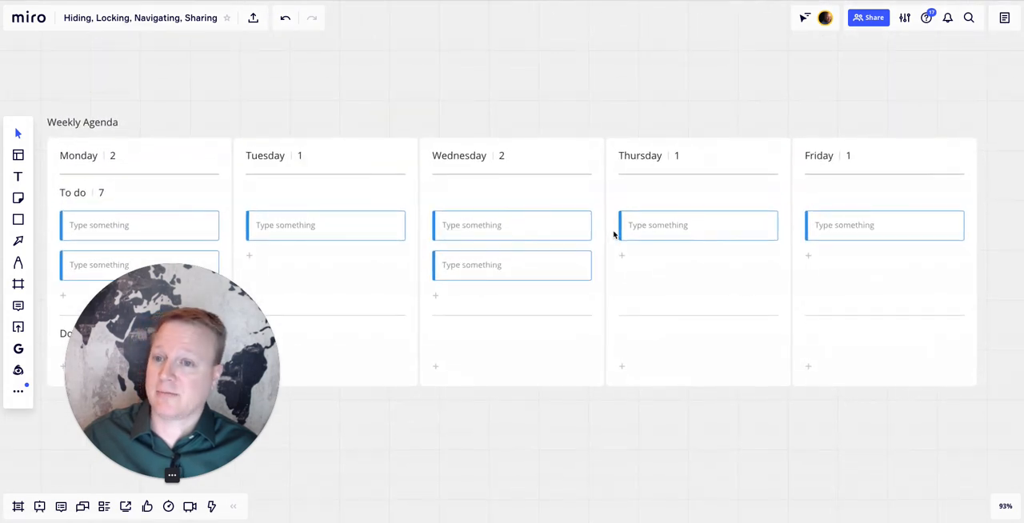
# - Copy the link to the Weekly Agenda kanban located south of the "Group 2" sticky note
pyautogui.scroll(-10, 613, 233)
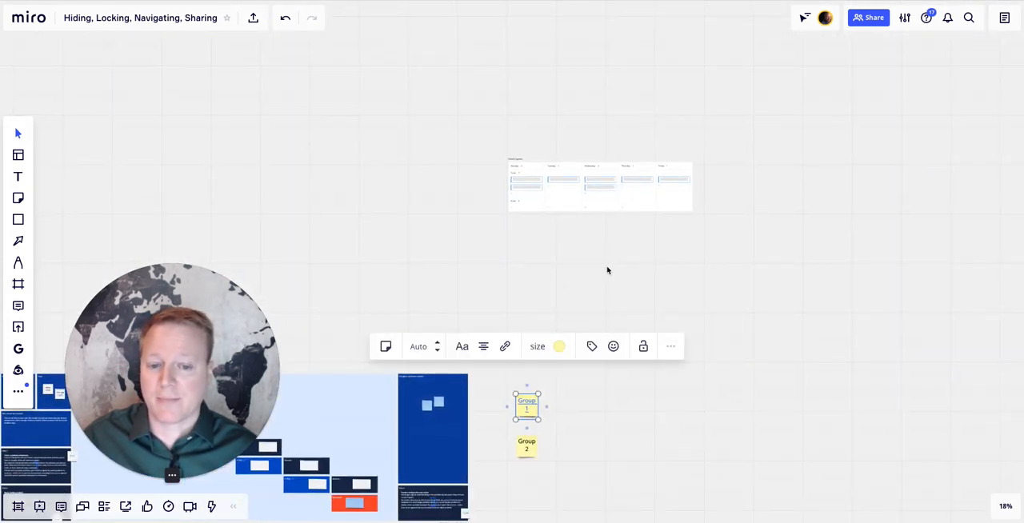
pyautogui.scroll(-10, 607, 271)
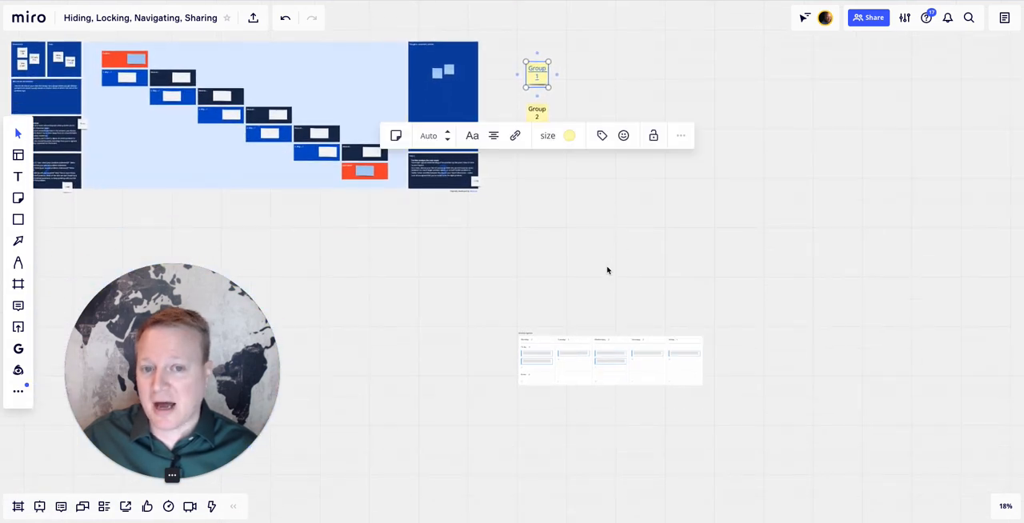
pyautogui.scroll(10, 607, 270)
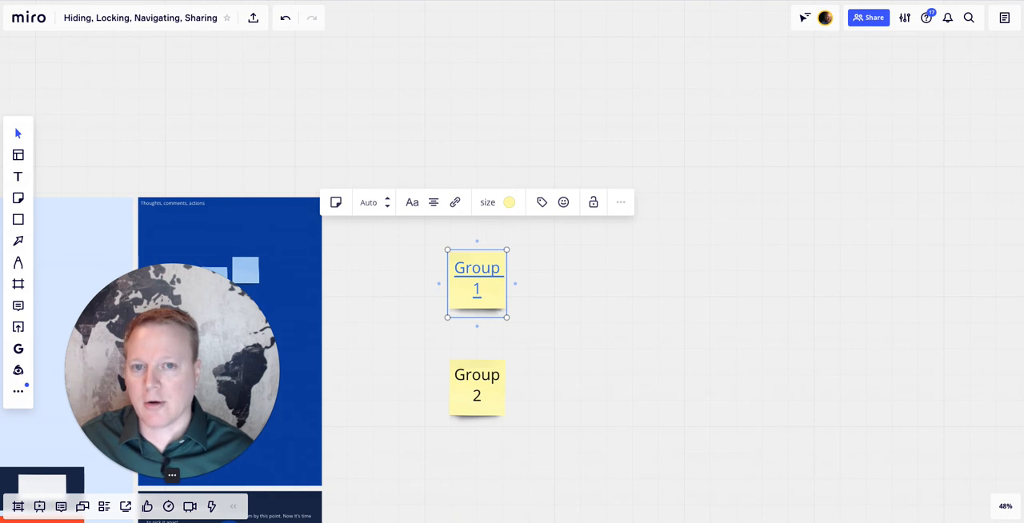
pyautogui.scroll(-5, 502, 325)
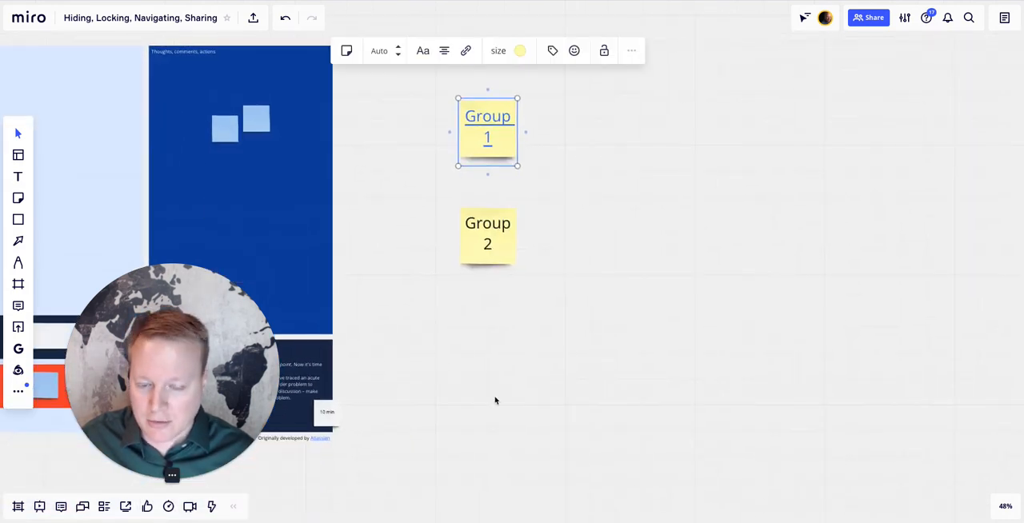
pyautogui.click(487, 251)
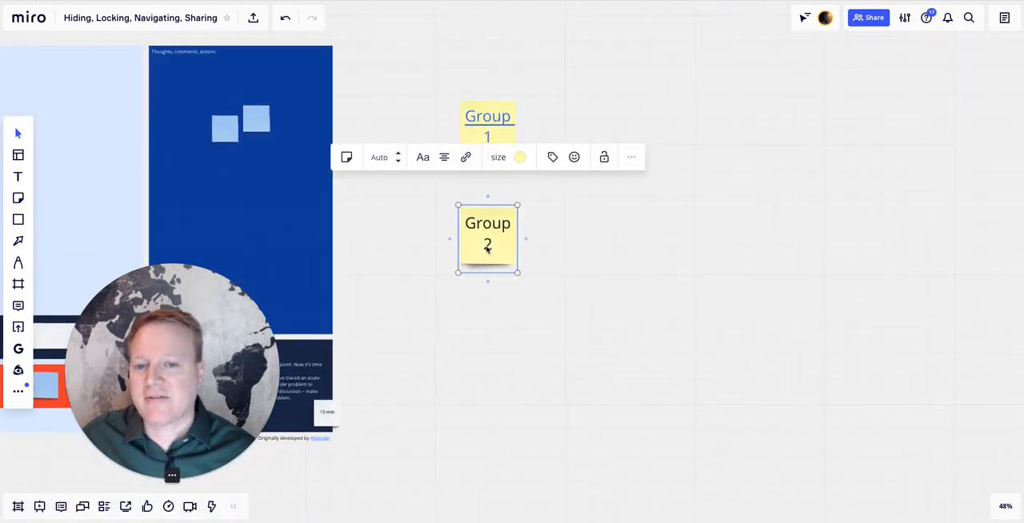
pyautogui.scroll(-10, 486, 249)
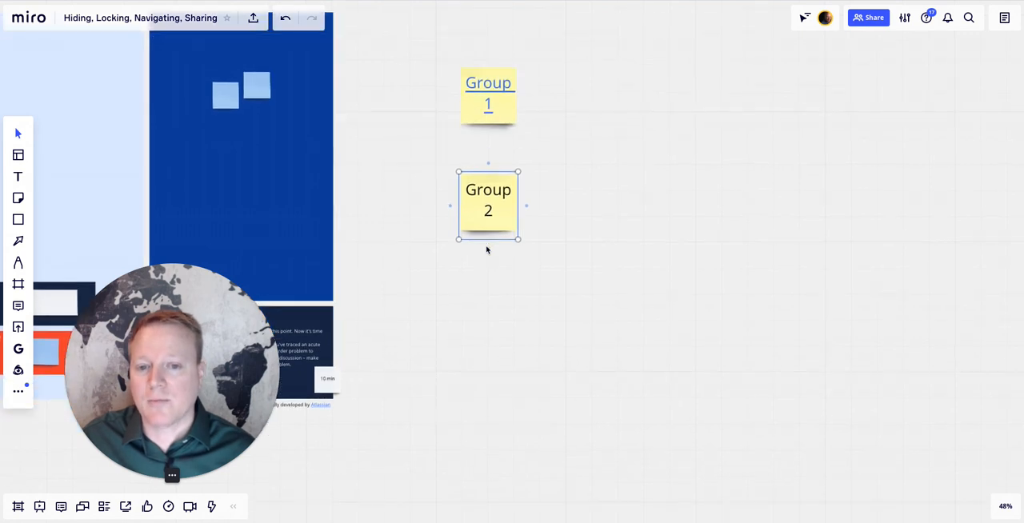
pyautogui.scroll(-3, 486, 249)
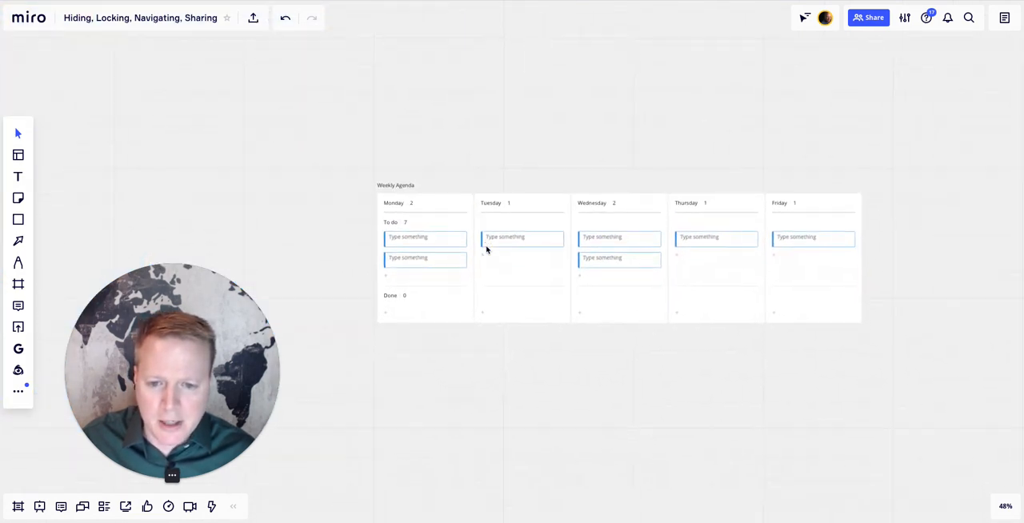
pyautogui.scroll(5, 480, 240)
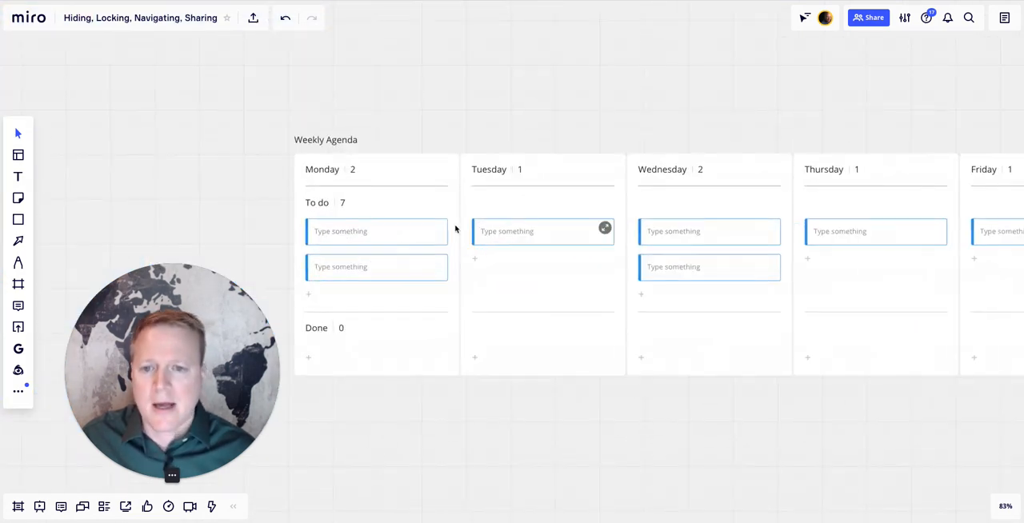
pyautogui.click(378, 165)
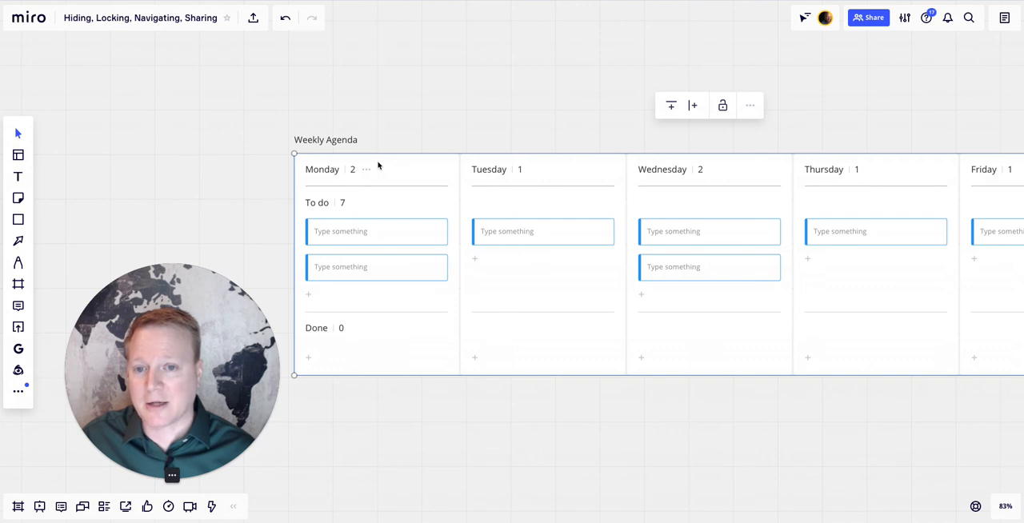
pyautogui.rightClick(379, 165)
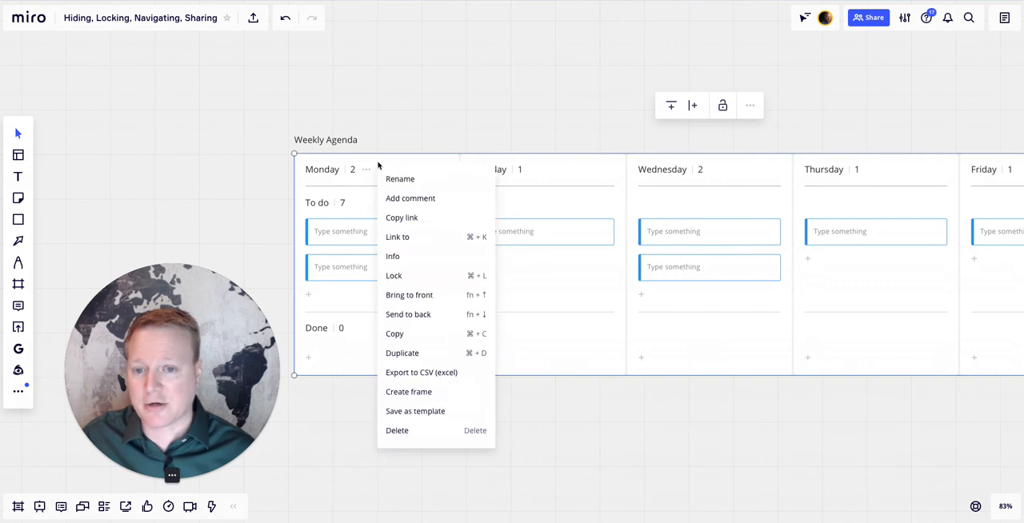
pyautogui.click(399, 223)
# - Link the text of the "Group 2" sticky note to the copied Weekly Agenda address
pyautogui.scroll(5, 399, 223)
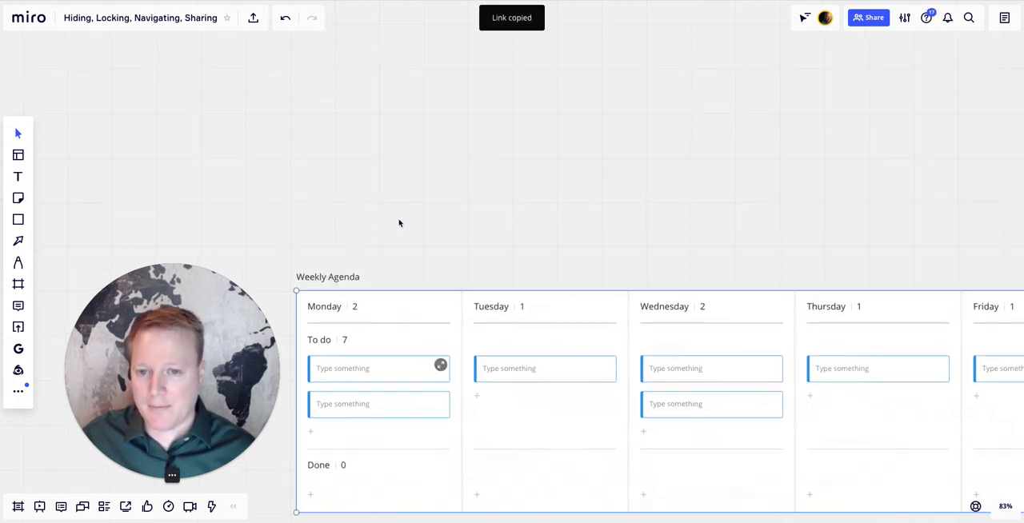
pyautogui.scroll(-4, 382, 75)
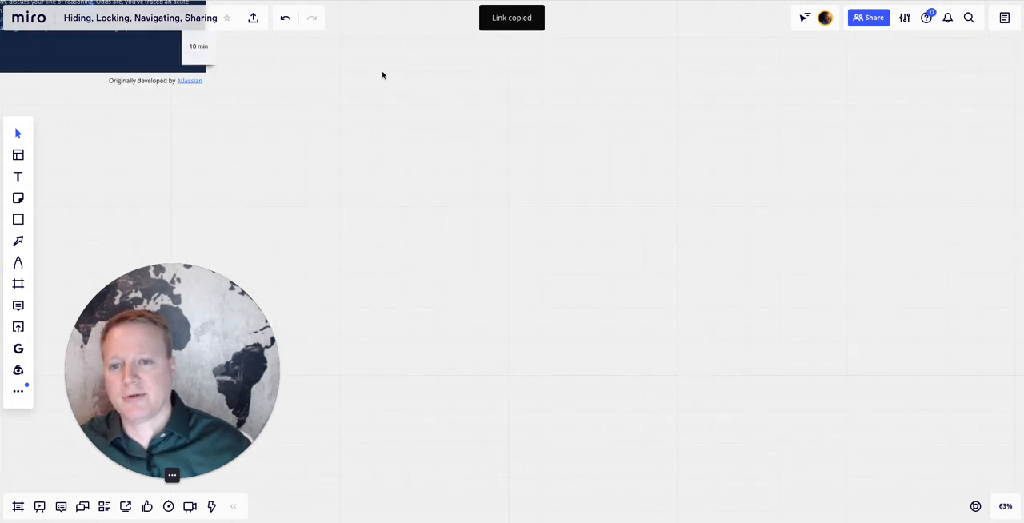
pyautogui.scroll(2, 382, 75)
pyautogui.doubleClick(384, 70)
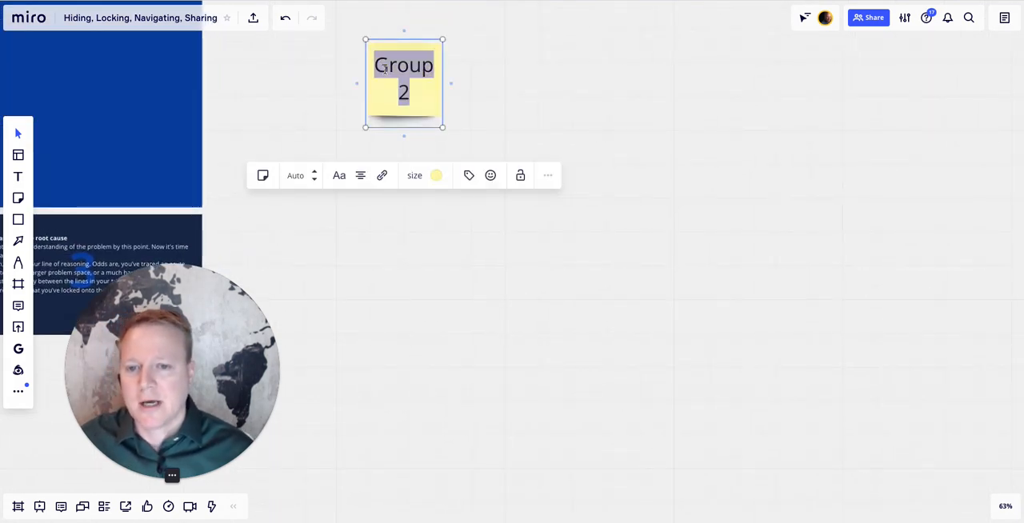
pyautogui.click(382, 178)
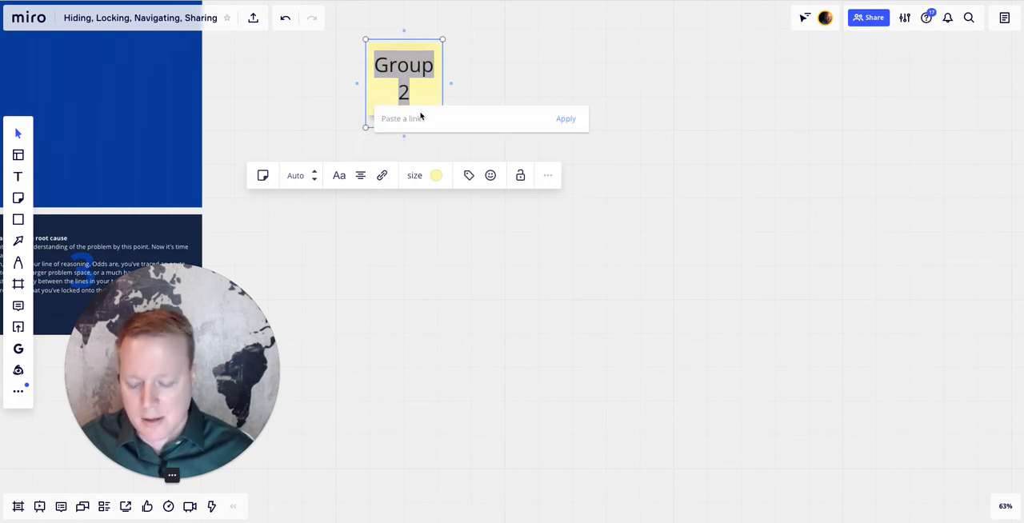
pyautogui.hotkey('ctrl', 'v')
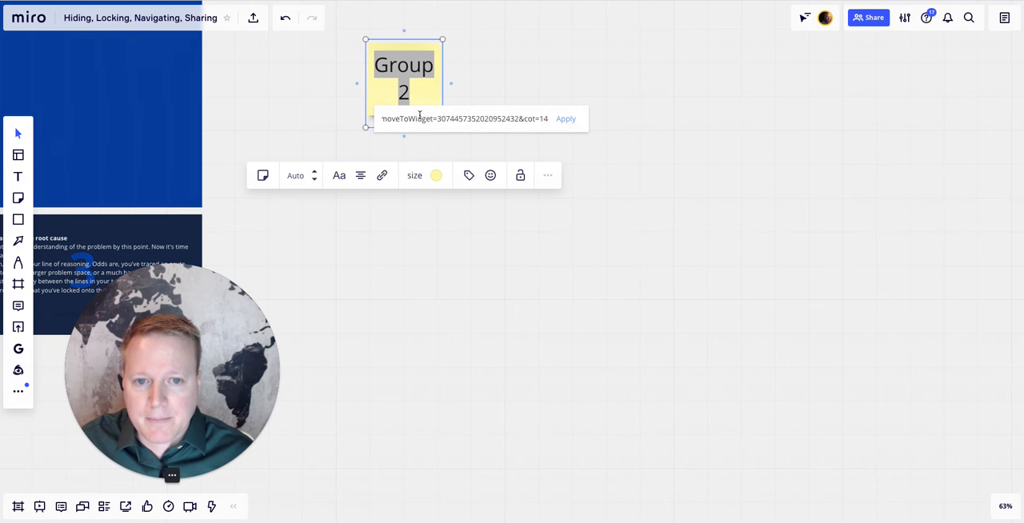
pyautogui.click(565, 119)
# - Test the "Group 2" sticky note by following its new link
pyautogui.scroll(3, 568, 130)
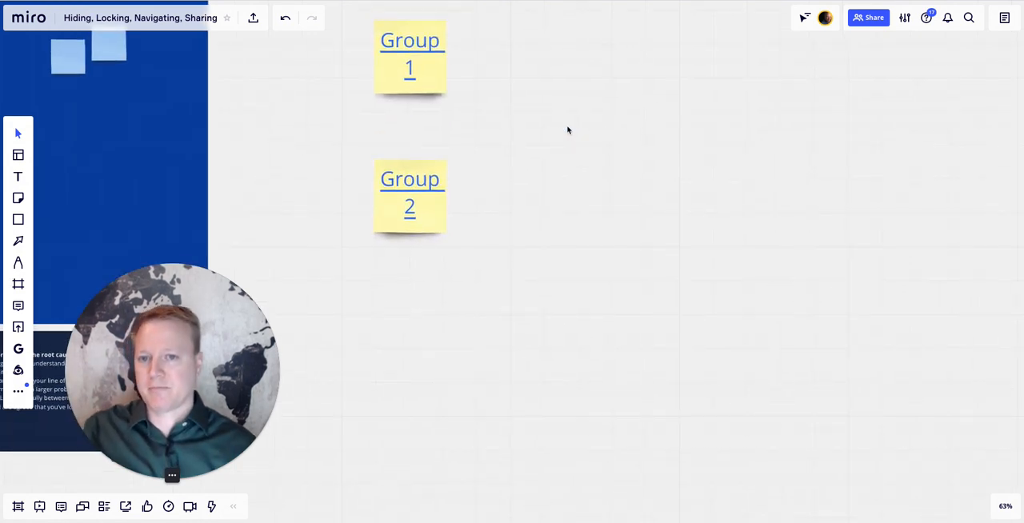
pyautogui.click(414, 186)
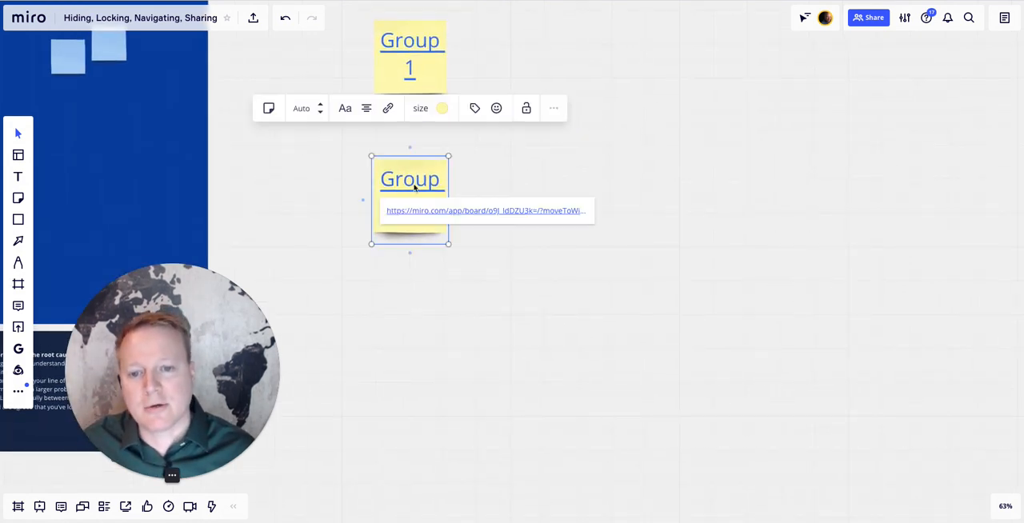
pyautogui.click(452, 213)
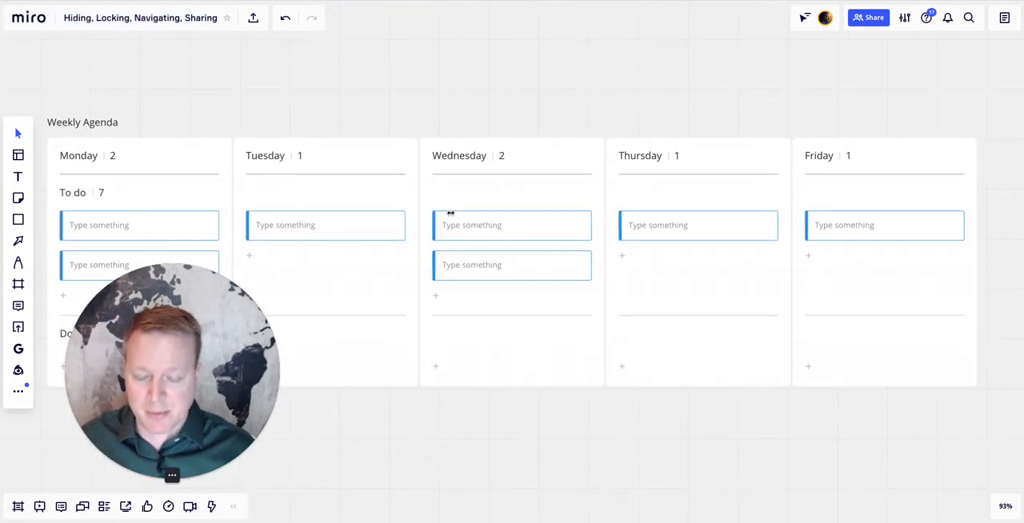
pyautogui.scroll(-3, 450, 215)
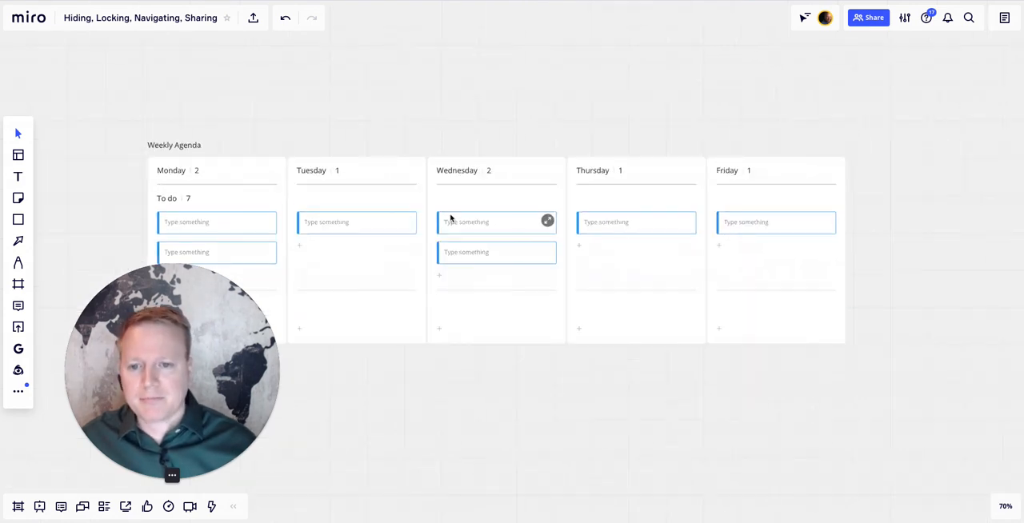
pyautogui.scroll(2, 451, 218)
pyautogui.scroll(-5, 451, 219)
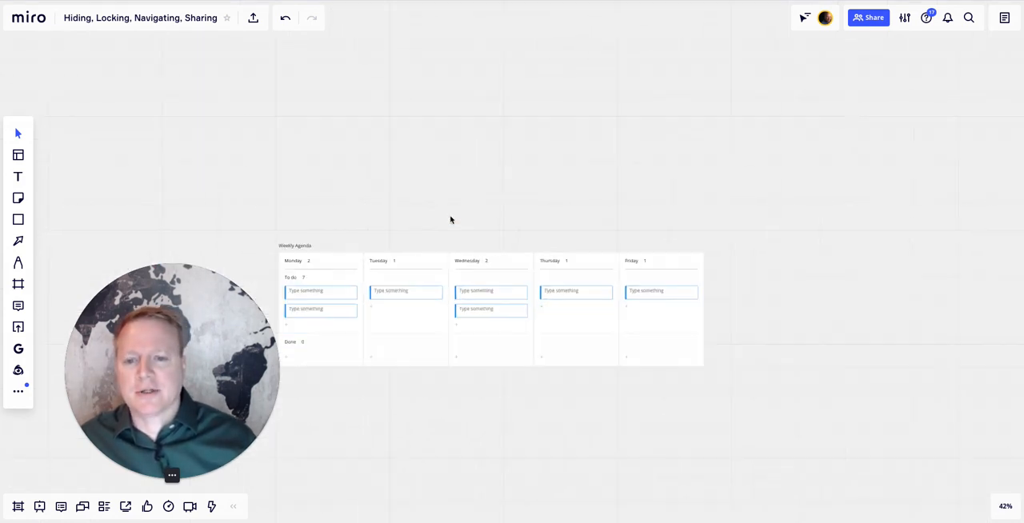
pyautogui.scroll(2, 450, 220)
pyautogui.scroll(6, 450, 219)
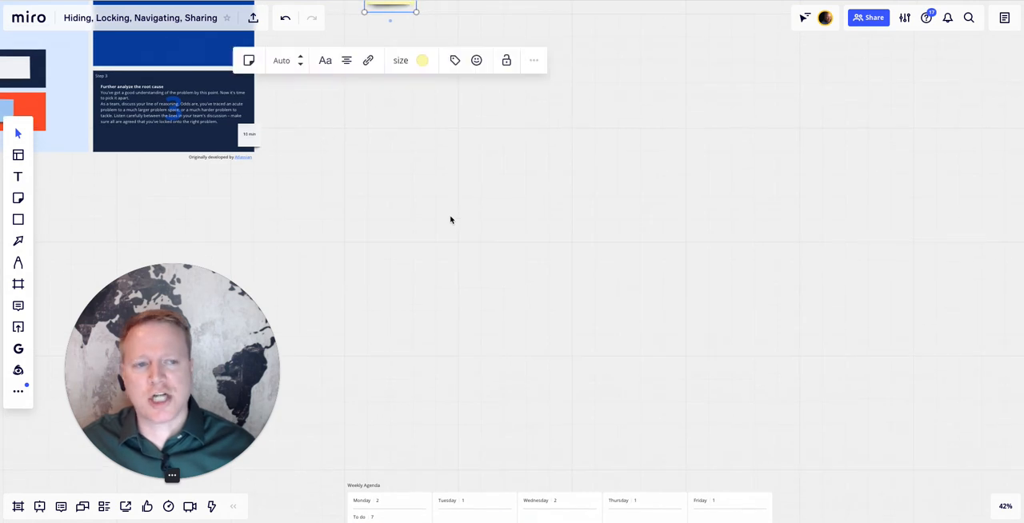
pyautogui.scroll(2, 451, 219)
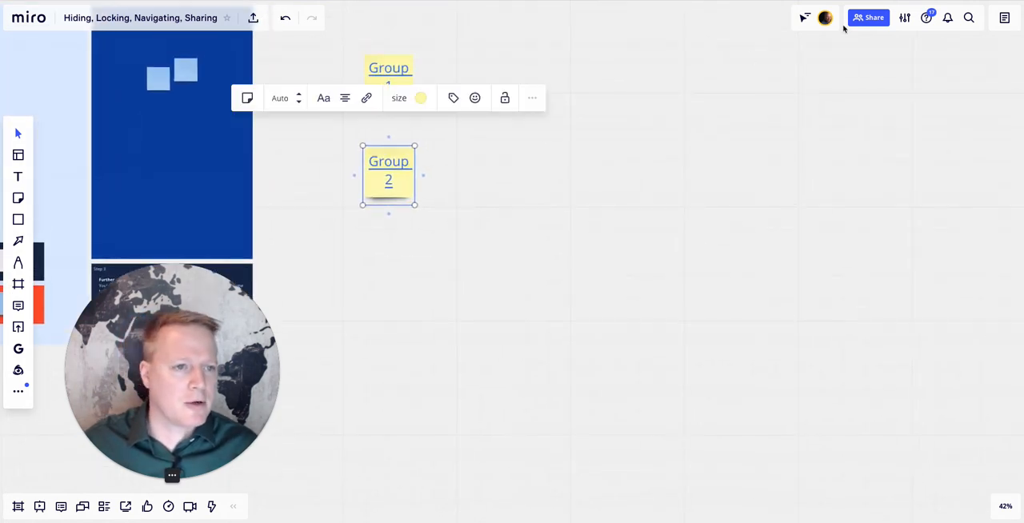
# - Allow anyone with the link to comment on the board and close the sharing settings
pyautogui.click(879, 21)
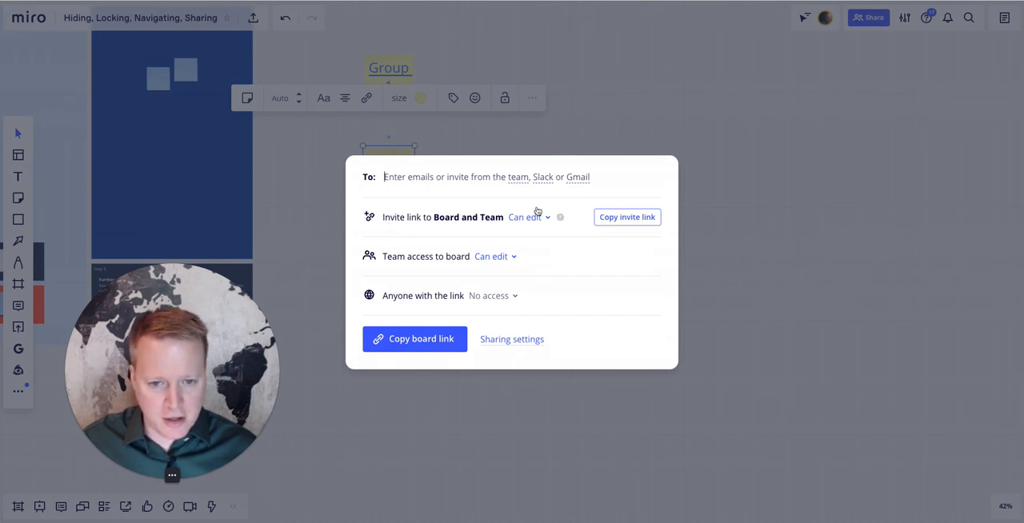
pyautogui.click(505, 299)
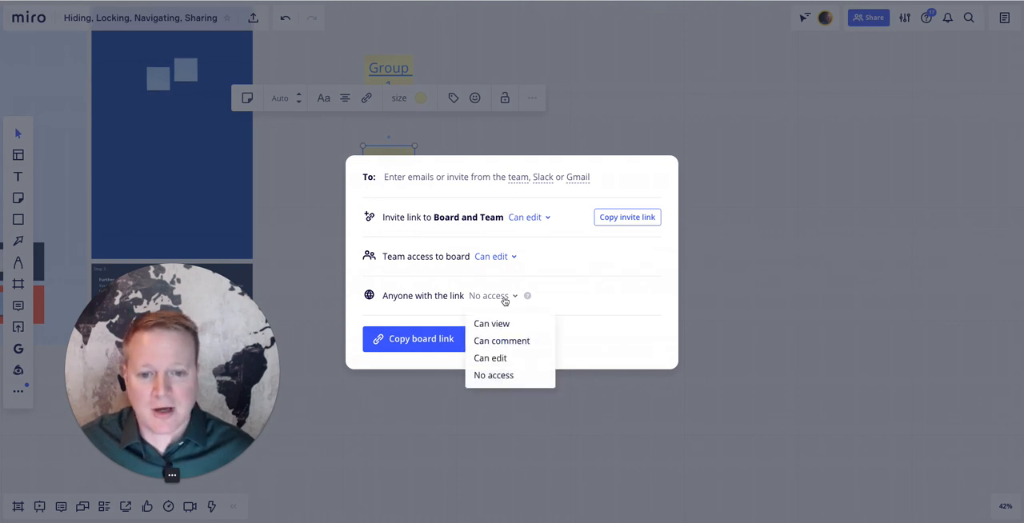
pyautogui.click(502, 341)
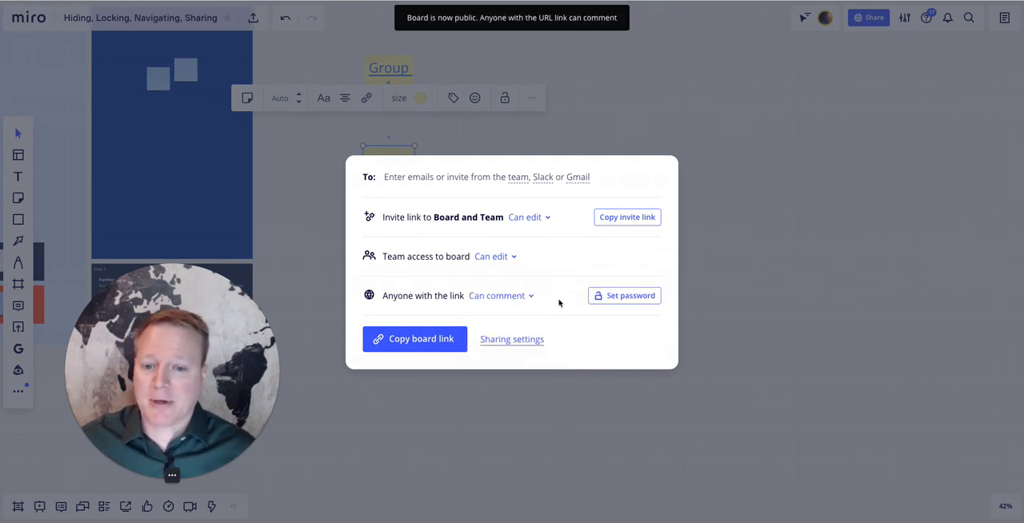
pyautogui.click(728, 249)
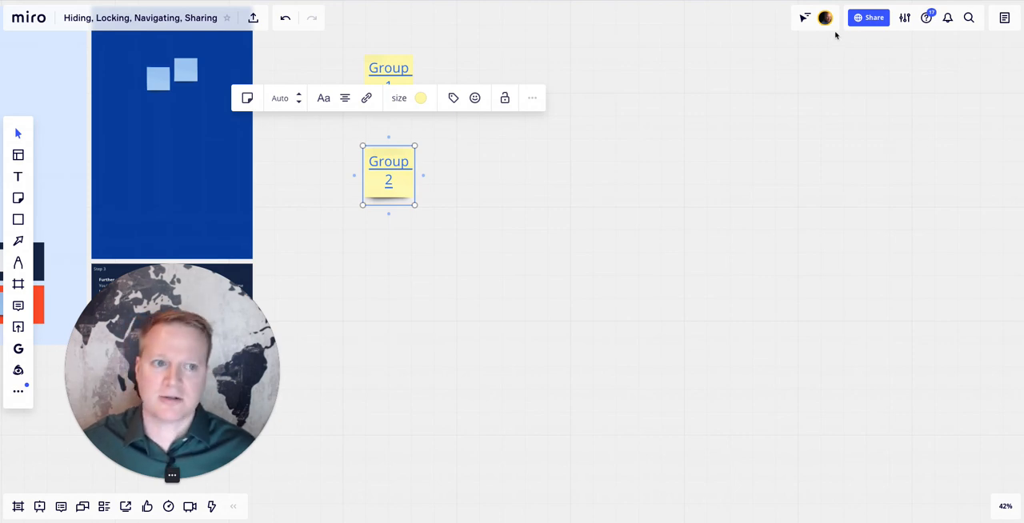
# - Change the board's access for anyone with the link to "Can edit" and close the sharing settings
pyautogui.click(869, 18)
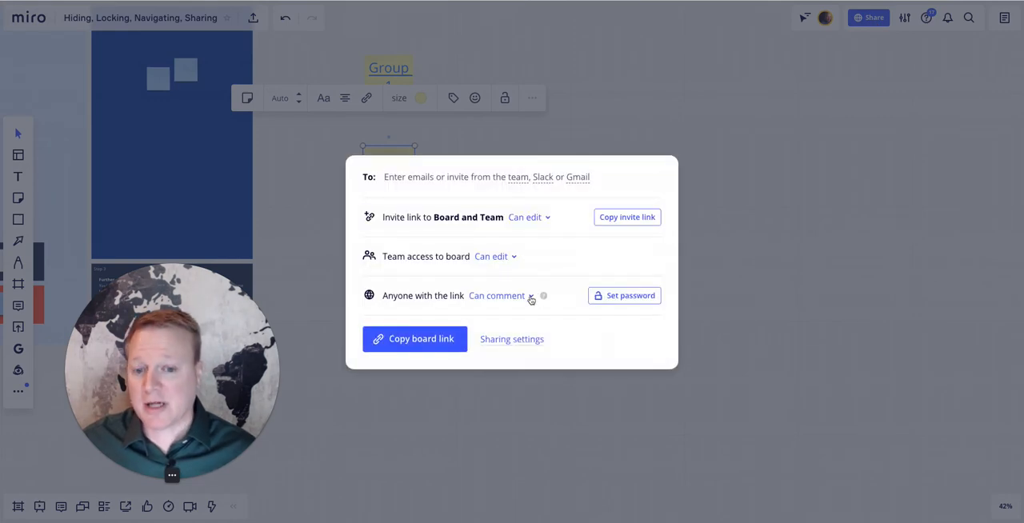
pyautogui.click(530, 297)
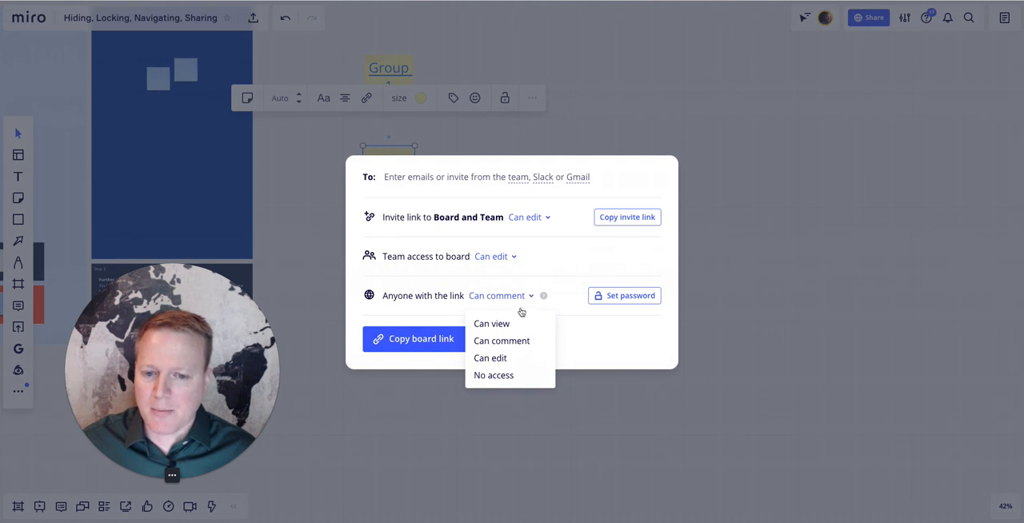
pyautogui.click(502, 359)
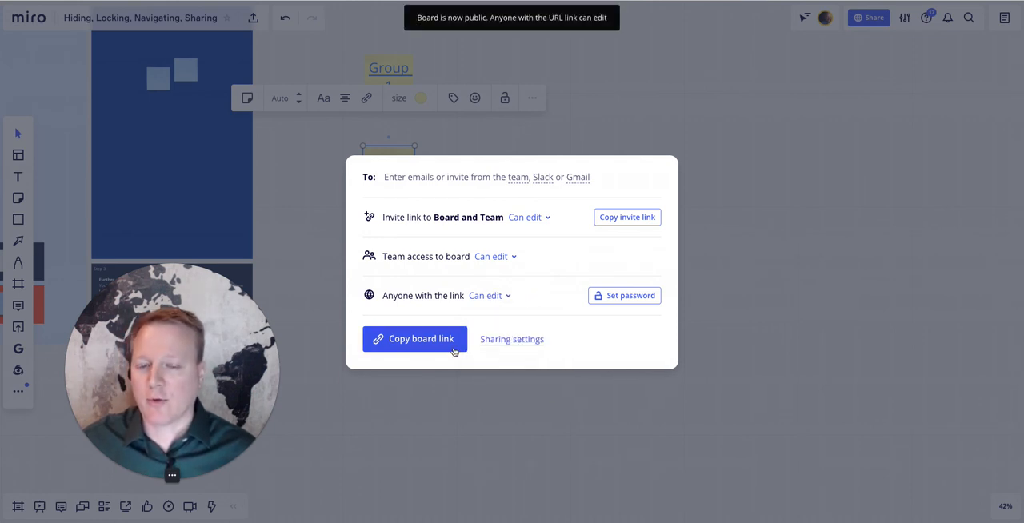
pyautogui.click(768, 312)
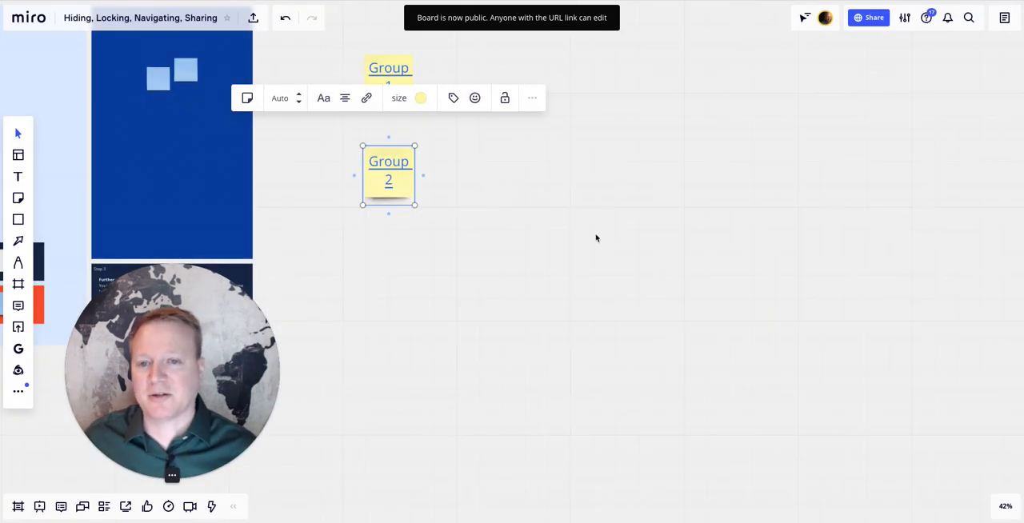
# - Restrict the board's public link access to "Can view" and return to the board
pyautogui.hscroll(-5, 393, 220)
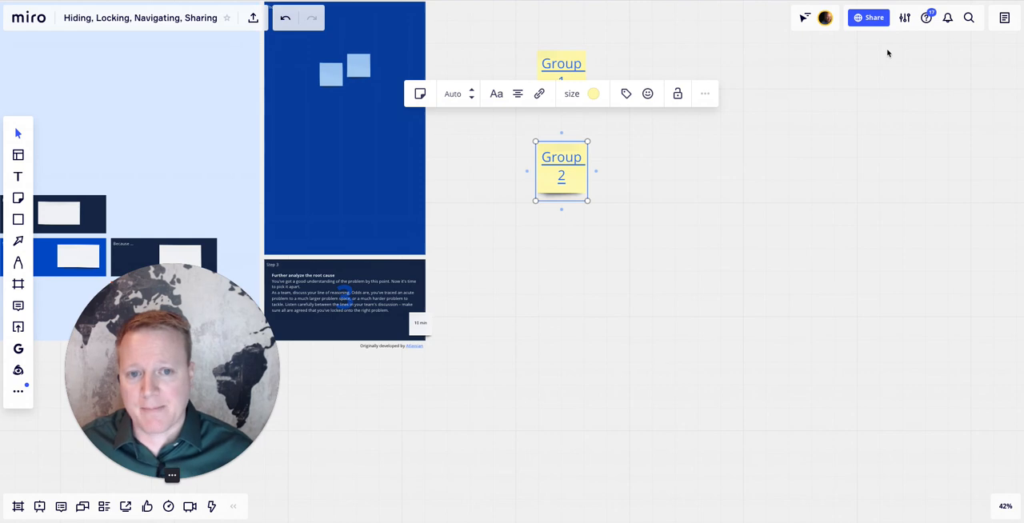
pyautogui.hscroll(-10, 685, 218)
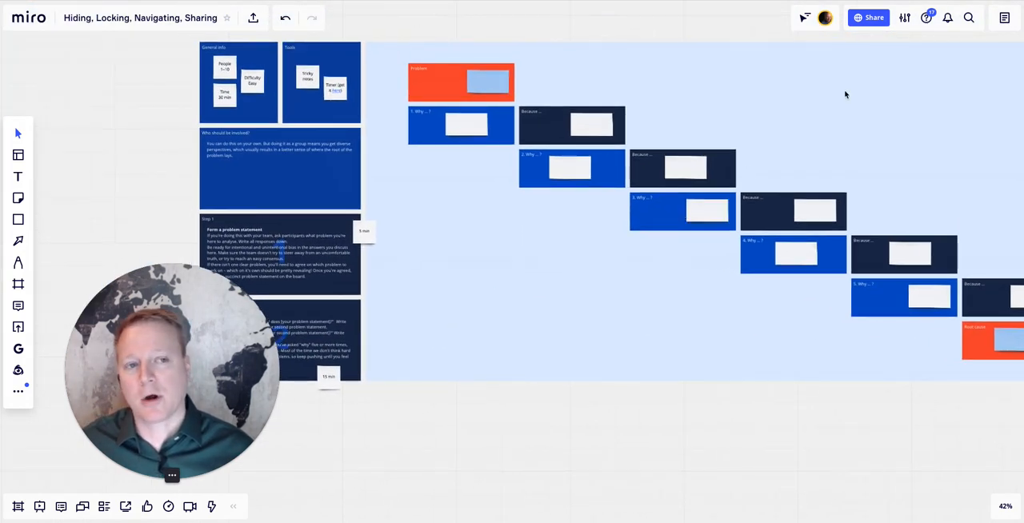
pyautogui.click(859, 19)
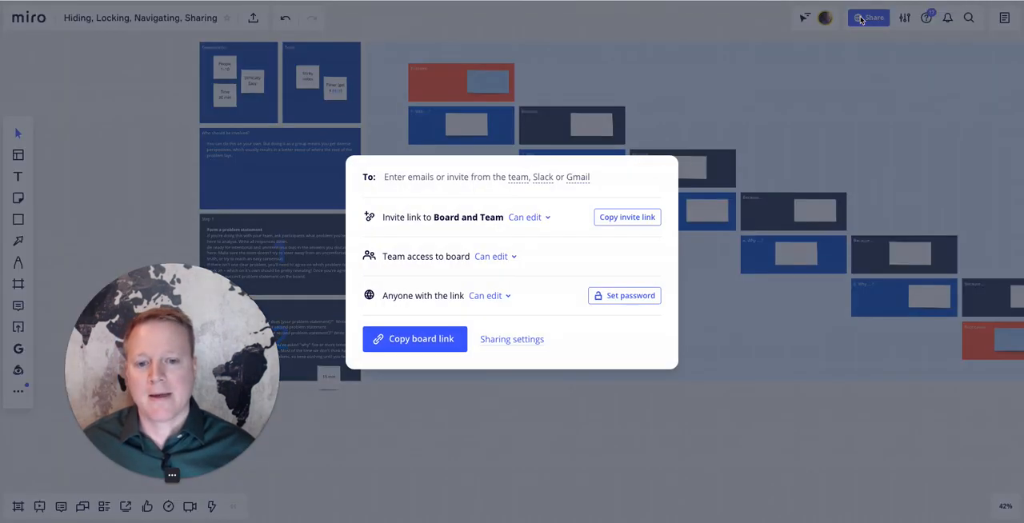
pyautogui.click(505, 297)
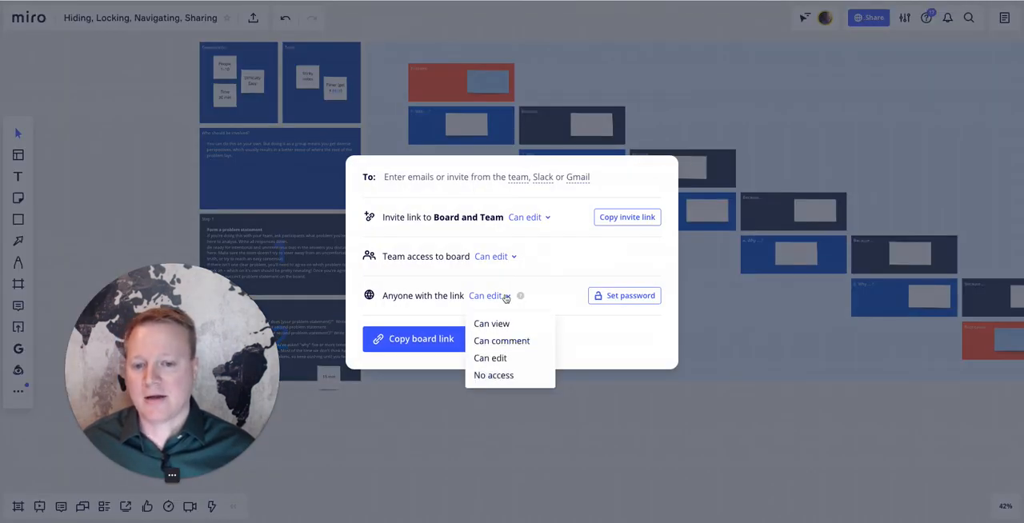
pyautogui.click(503, 327)
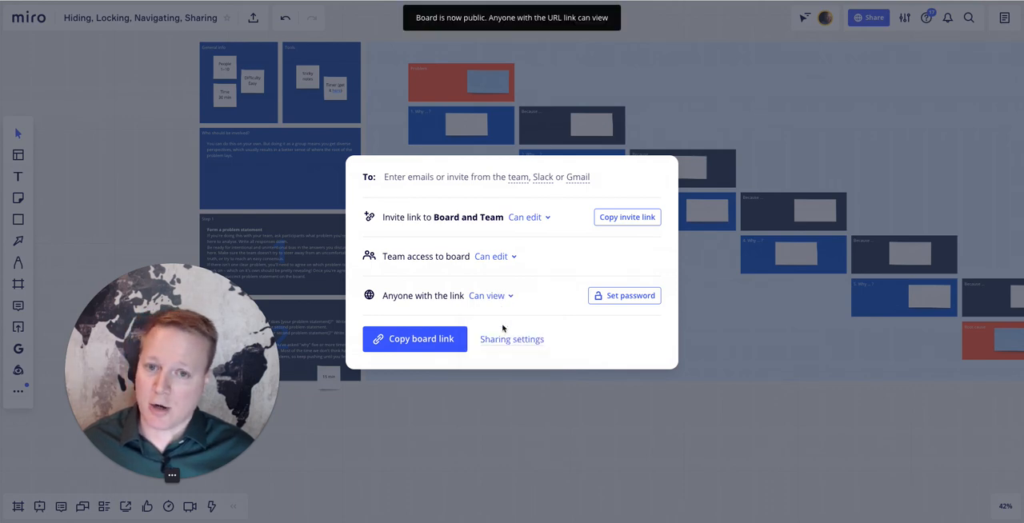
pyautogui.click(507, 431)
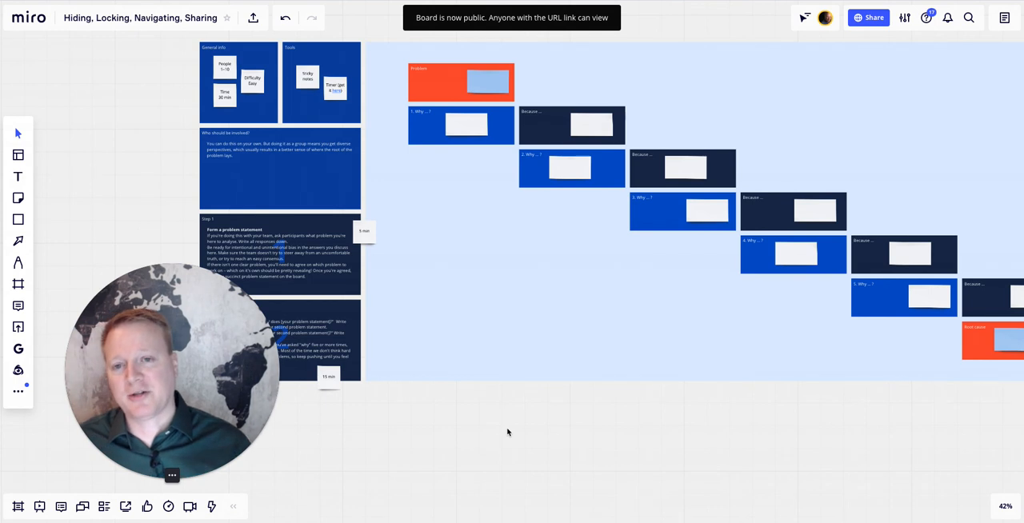